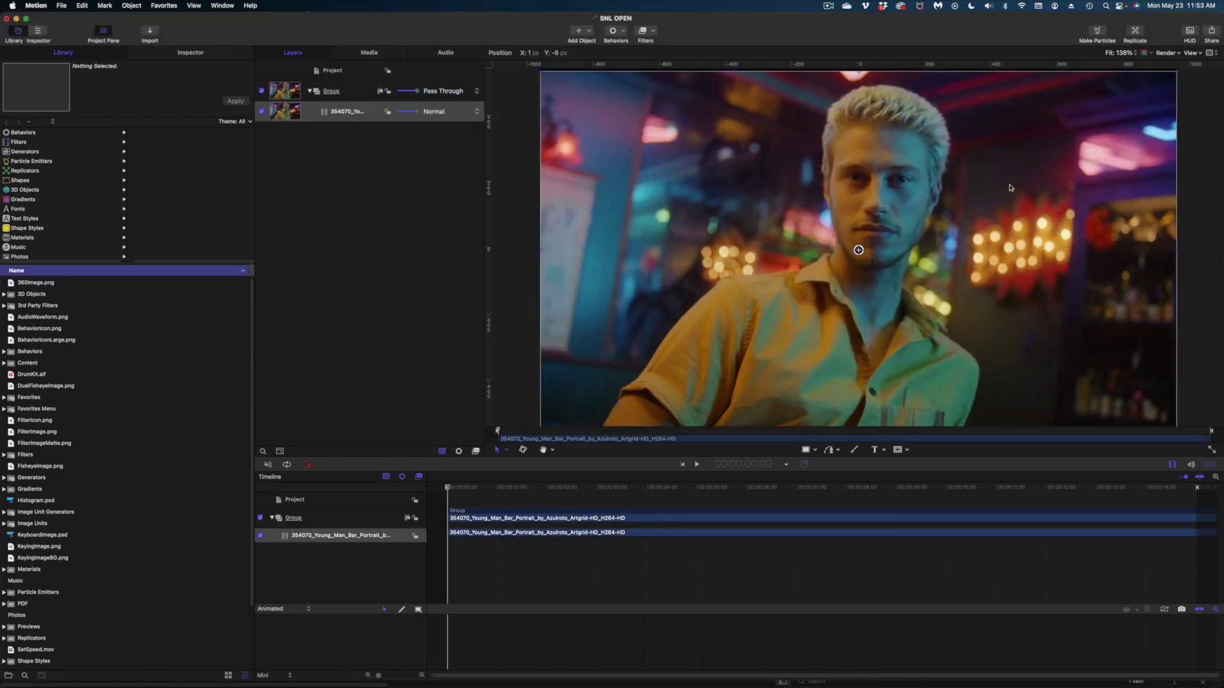
- Show the Inspector, deselect the portrait clip and preview its playback to 00:00:08:00
key(super+3)
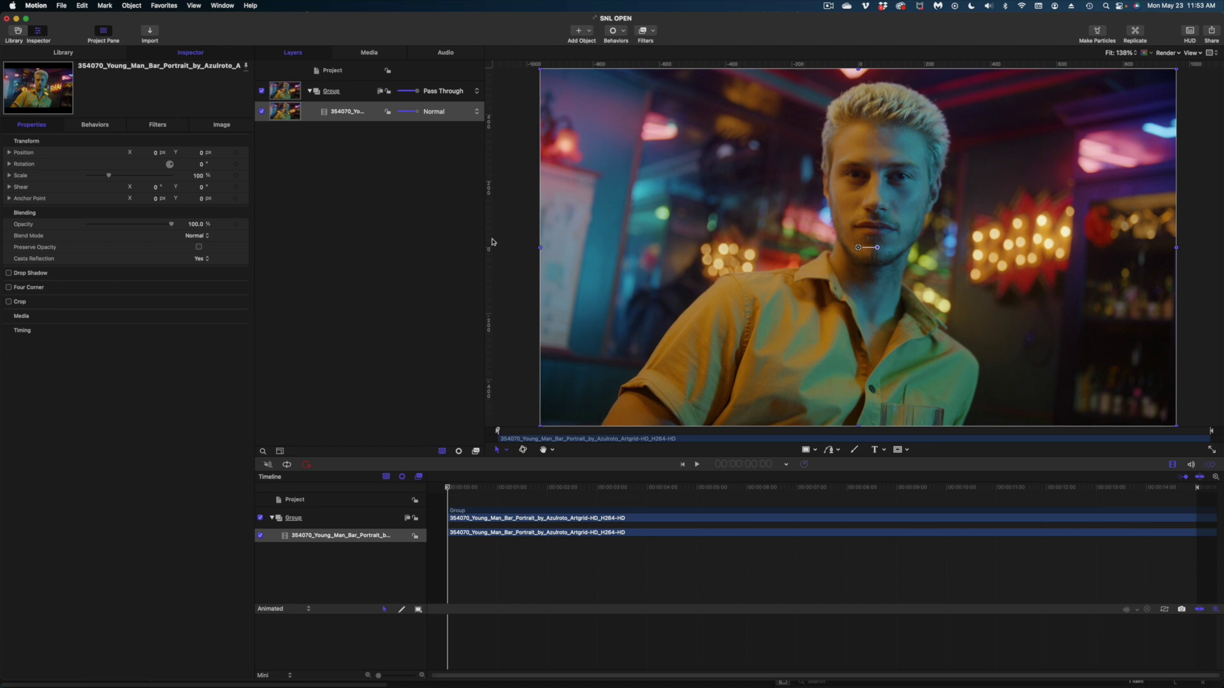
click(512, 248)
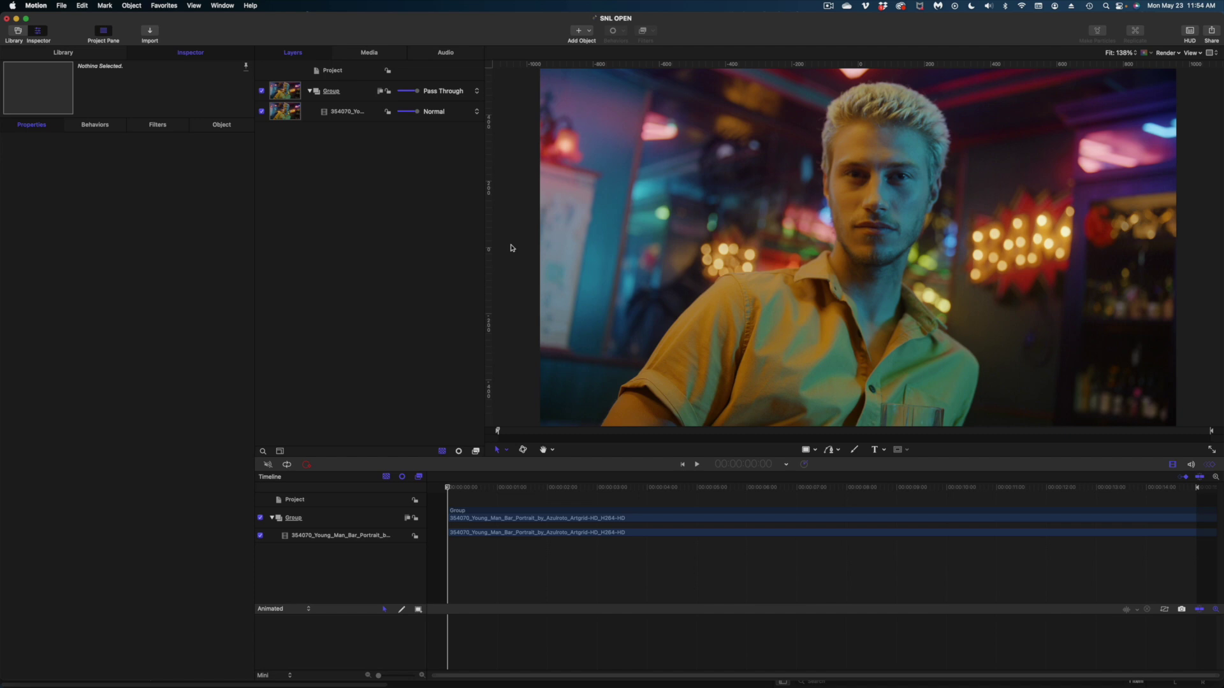
drag(504, 486, 458, 555)
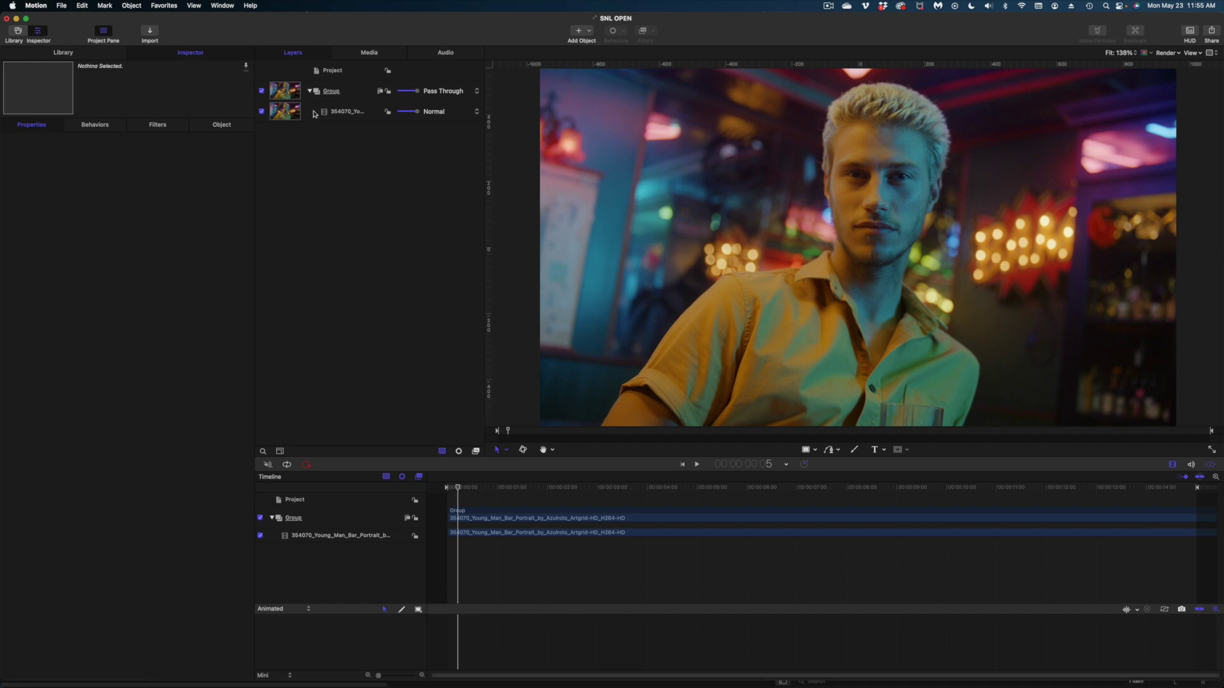
- Set the portrait clip's Timing Speed to 200%, shortening it to 00:00:11:02
click(289, 115)
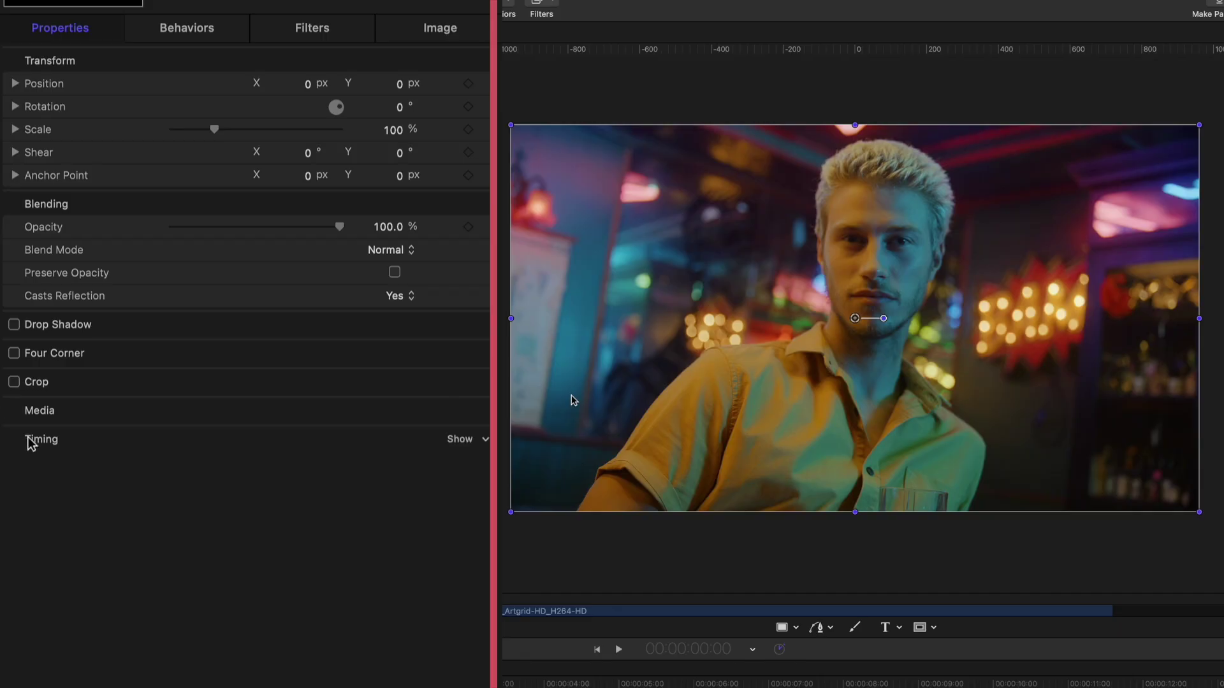
click(231, 331)
click(236, 492)
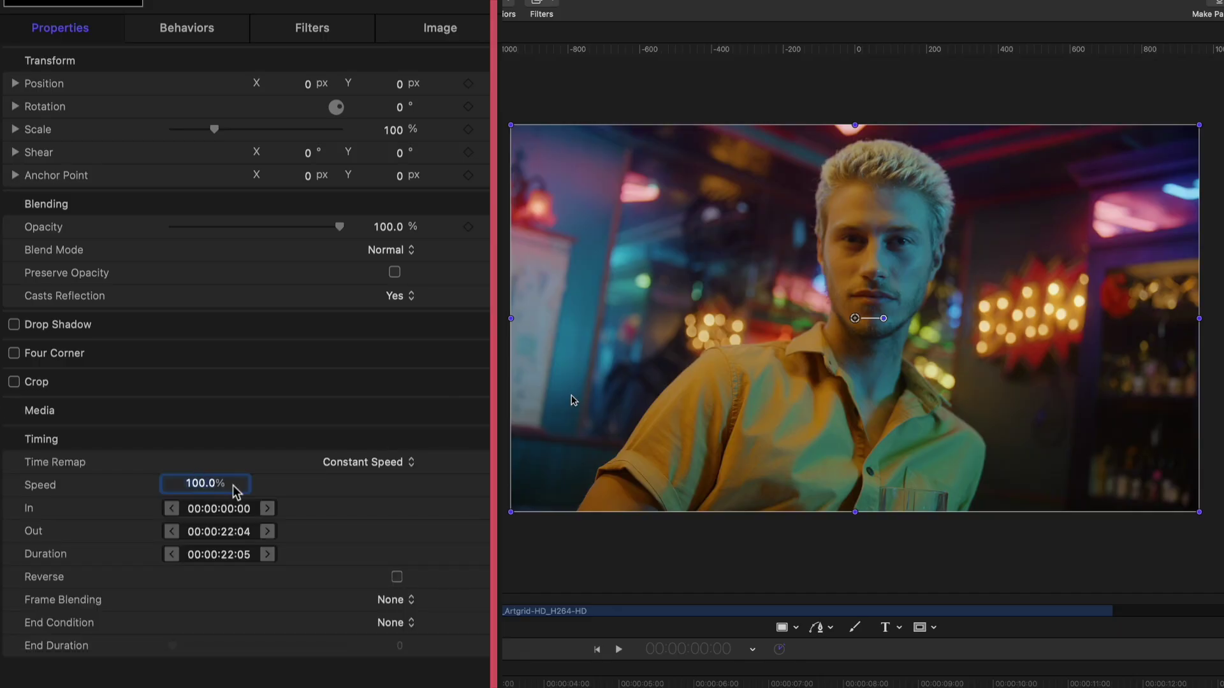
text(200)
key(Return)
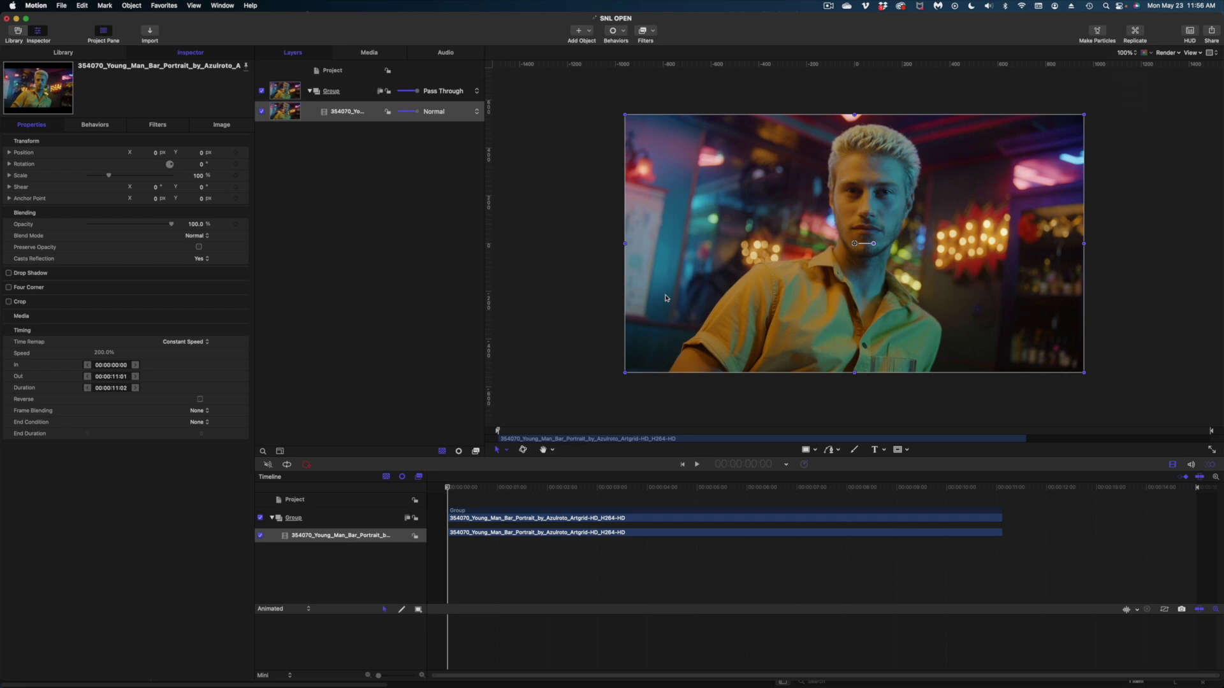
click(526, 301)
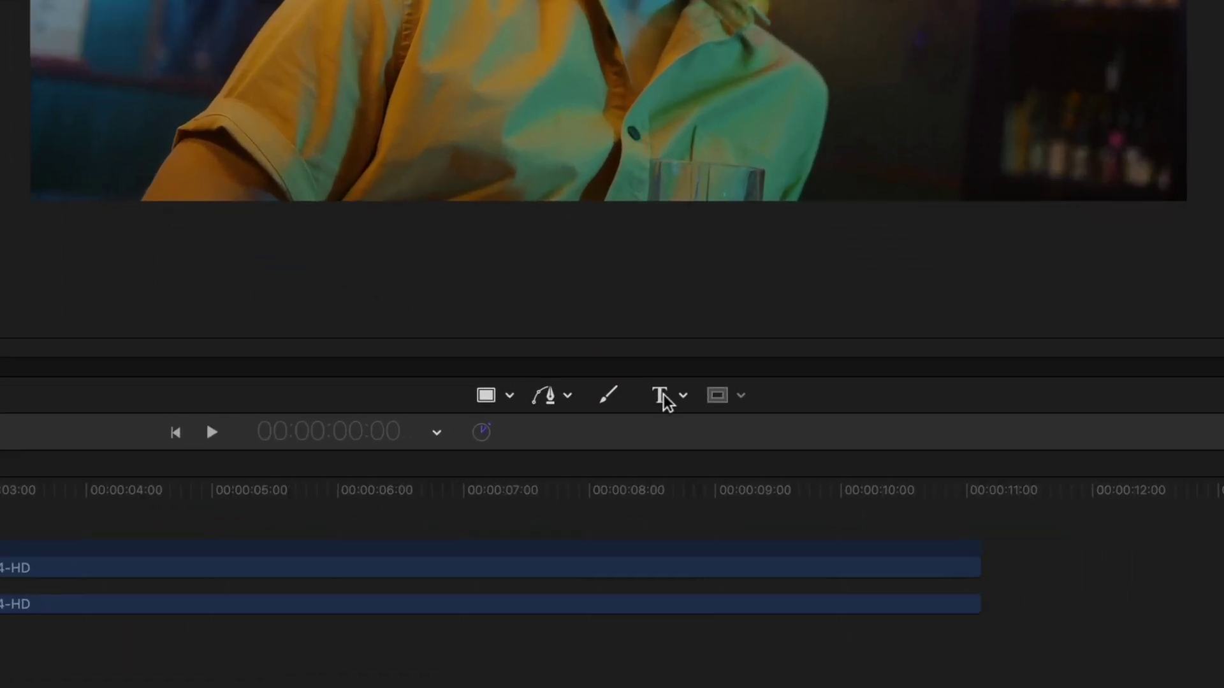
- Type a SHAWN title over the portrait, enlarge it to size 549 and shift it left
click(874, 450)
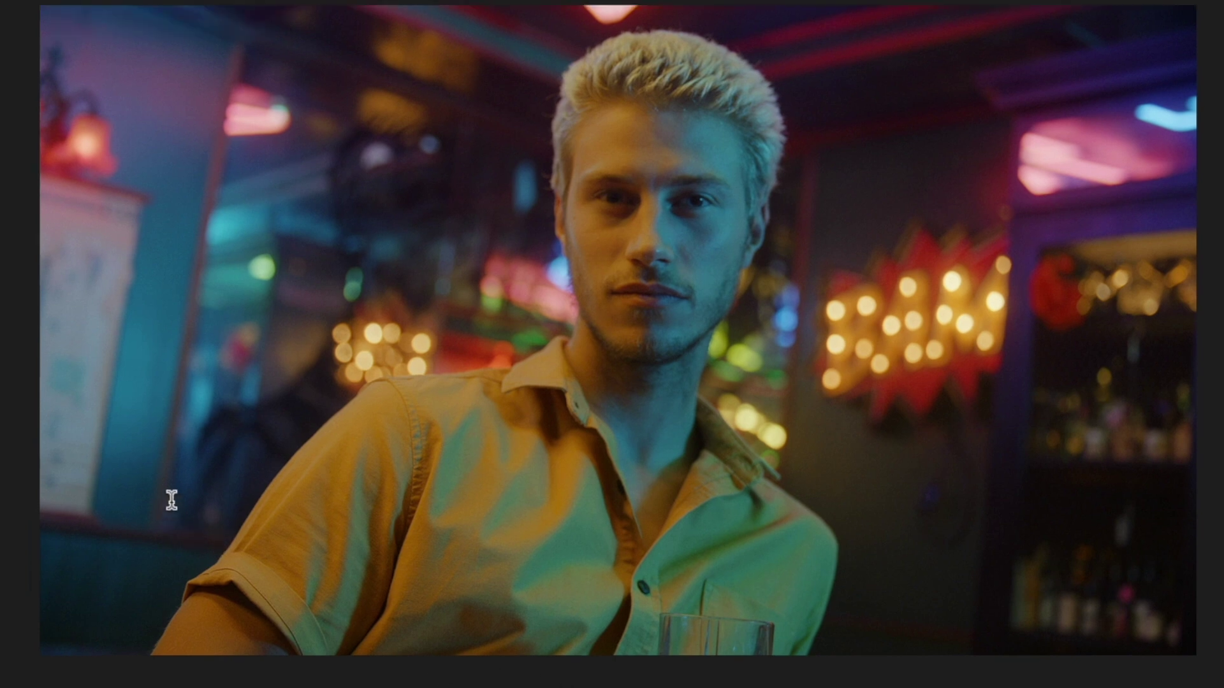
click(171, 501)
text(SHAE)
key(BackSpace)
text(WN)
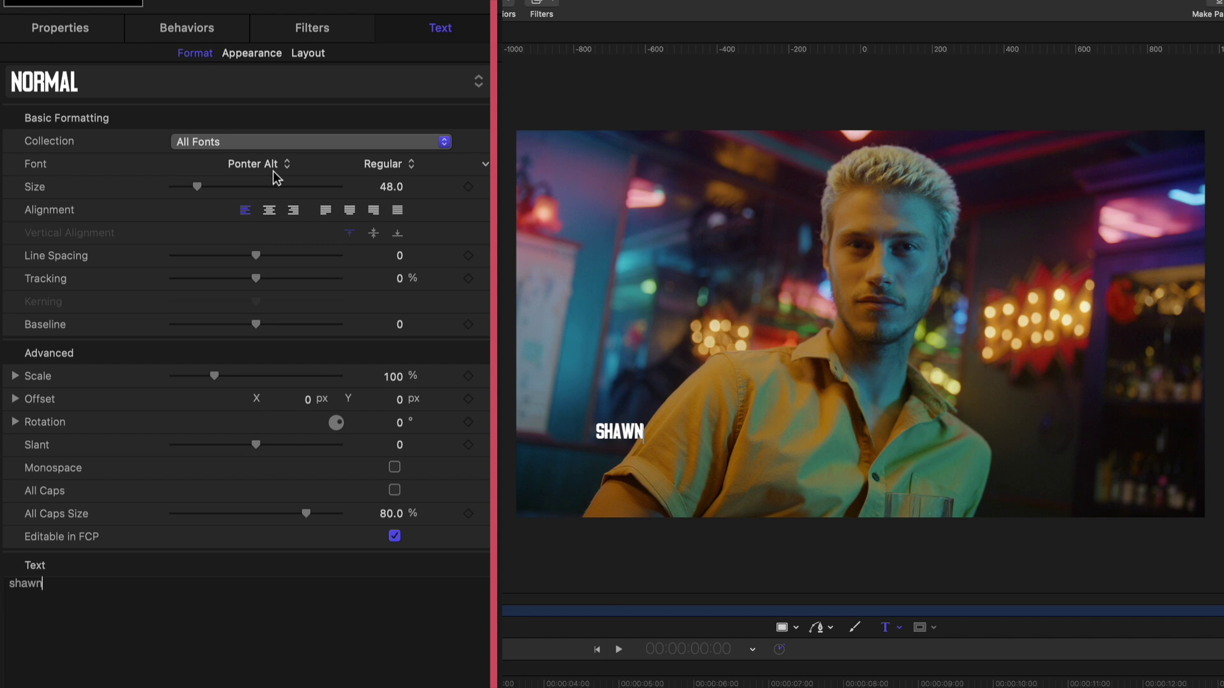
drag(196, 186, 505, 186)
key(Escape)
drag(900, 347, 743, 332)
drag(380, 186, 420, 187)
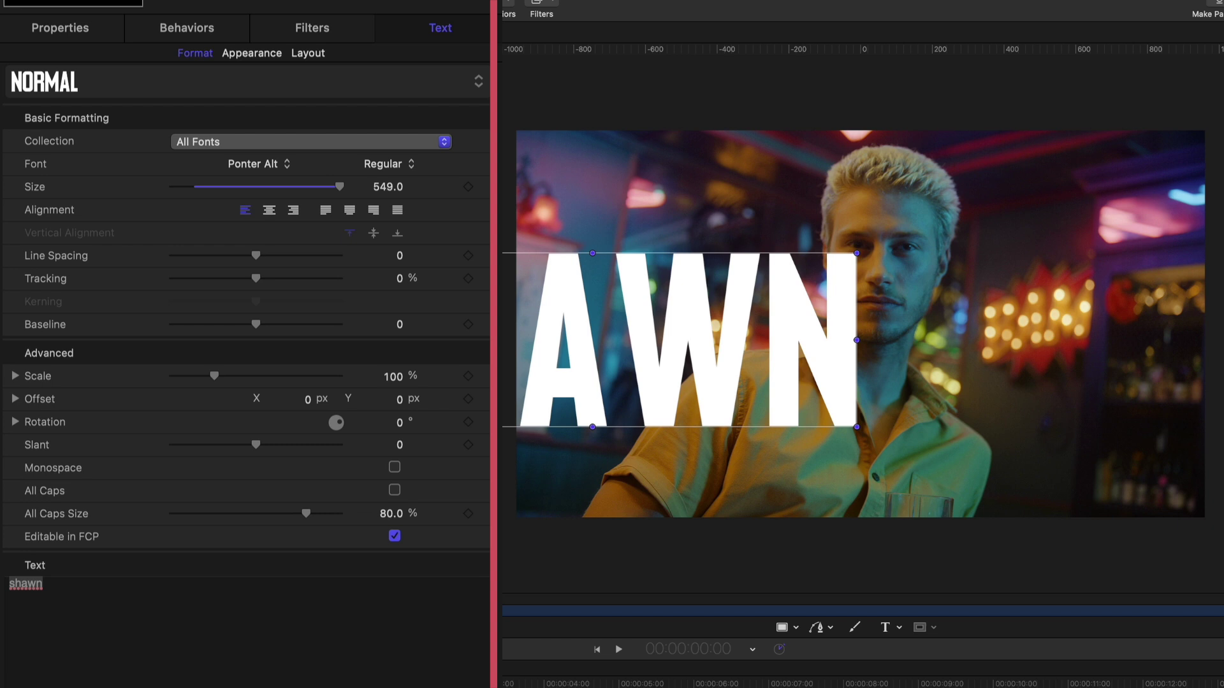
- Set the SHAWN title's glow colour to white in Appearance
click(267, 56)
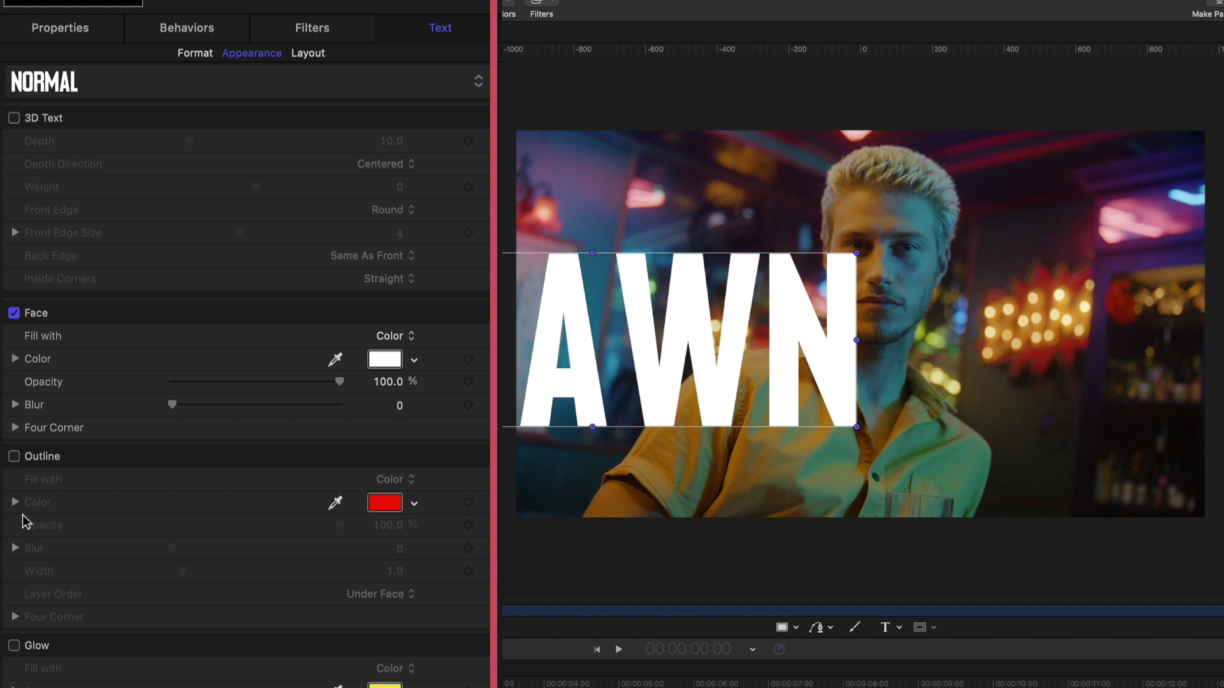
scroll(25, 513, down, 8)
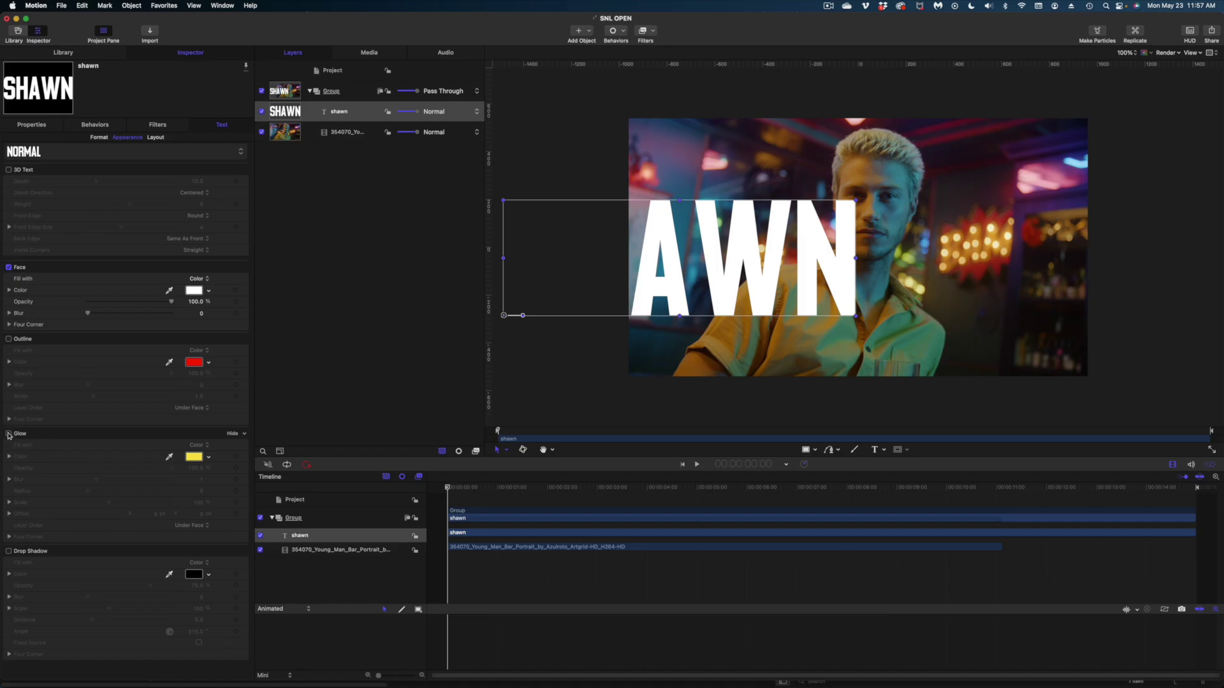
click(194, 457)
click(454, 274)
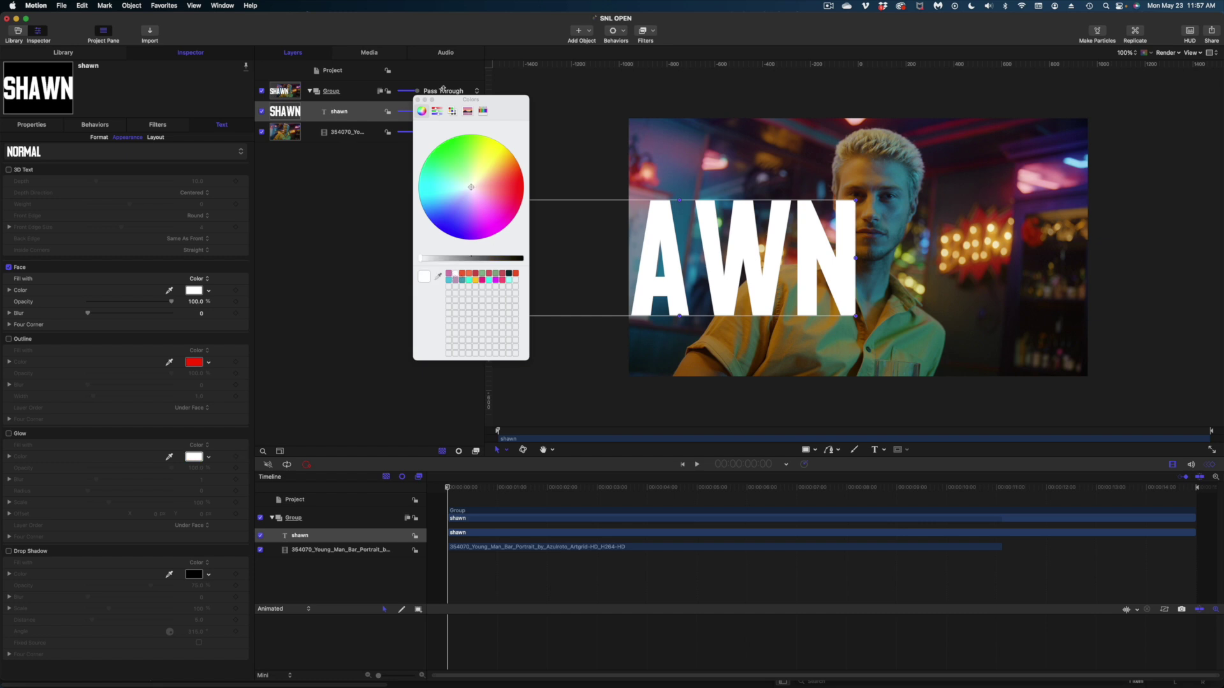
click(418, 100)
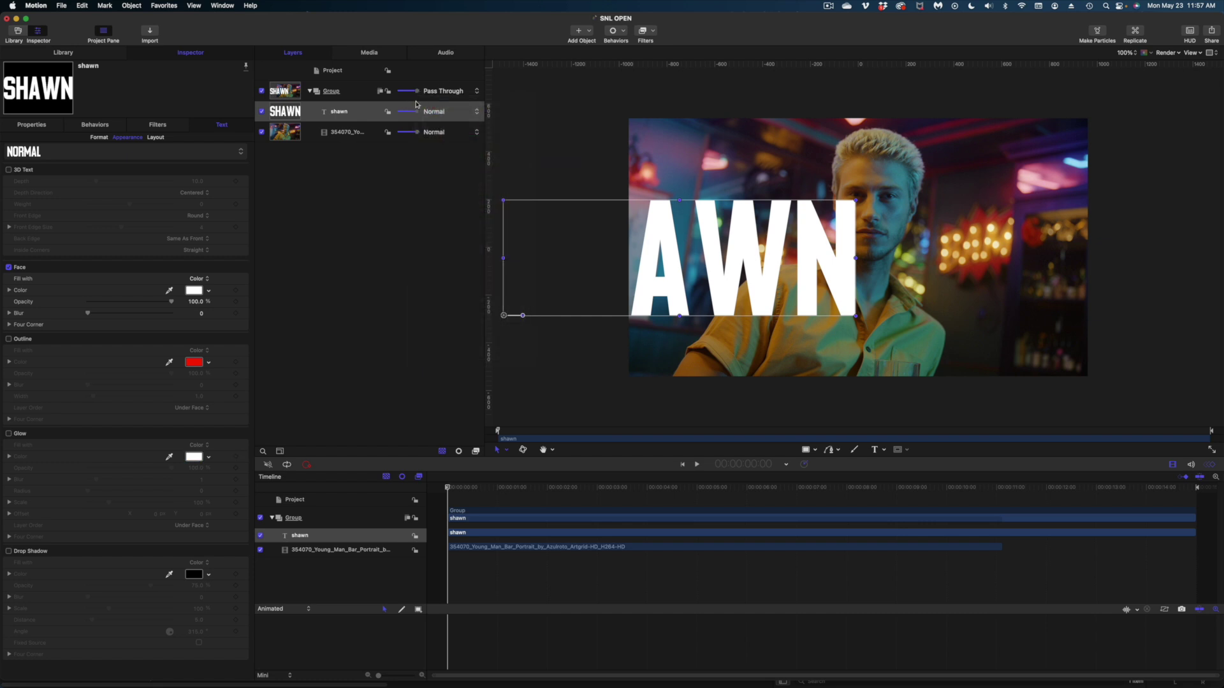
click(368, 116)
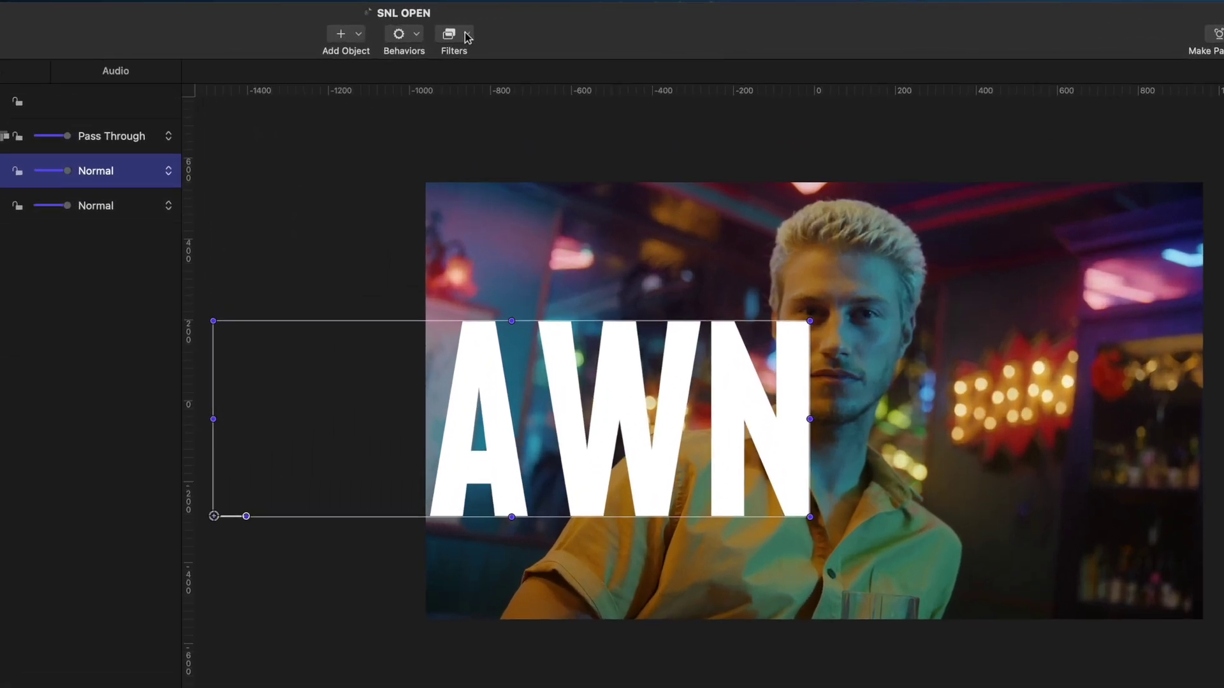
- Apply a Glow filter to SHAWN with Radius 92 and Softness 0.65
click(645, 31)
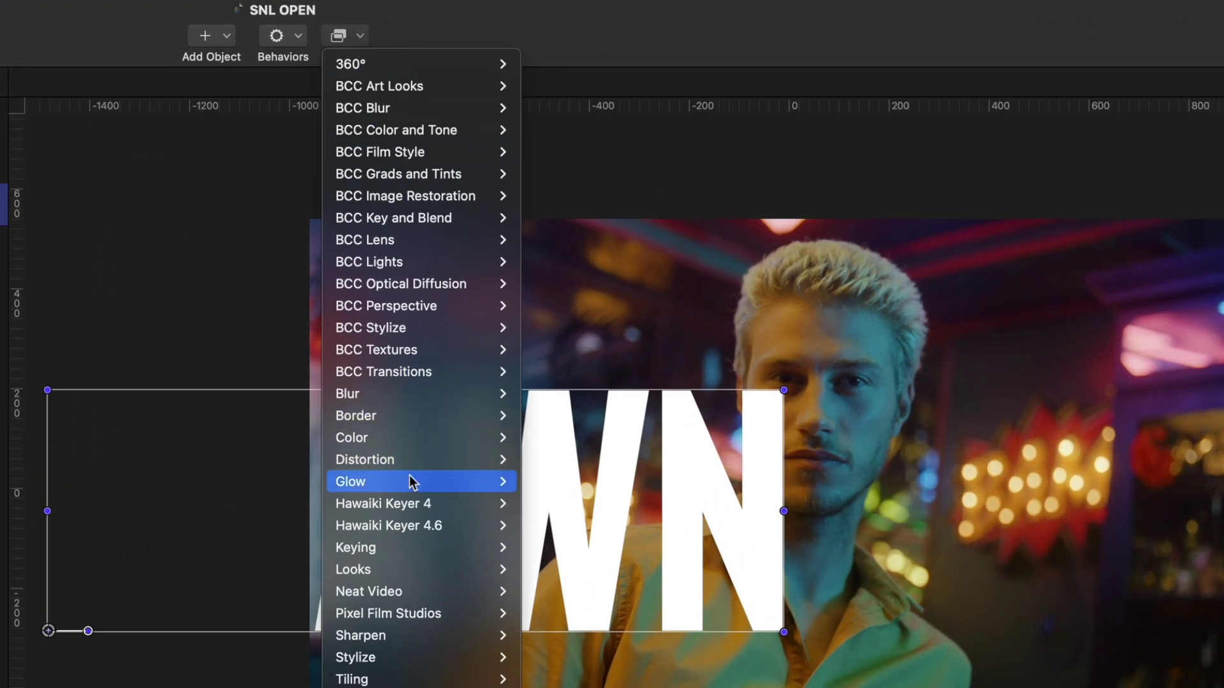
mouse_move(409, 482)
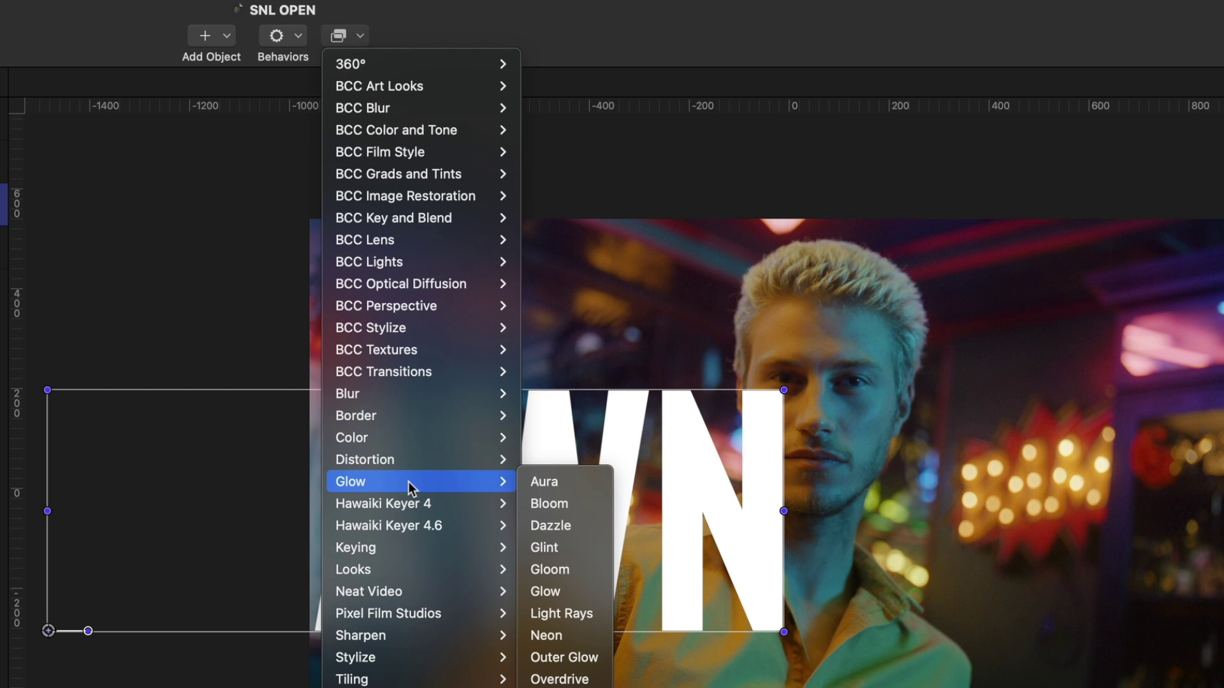
click(543, 591)
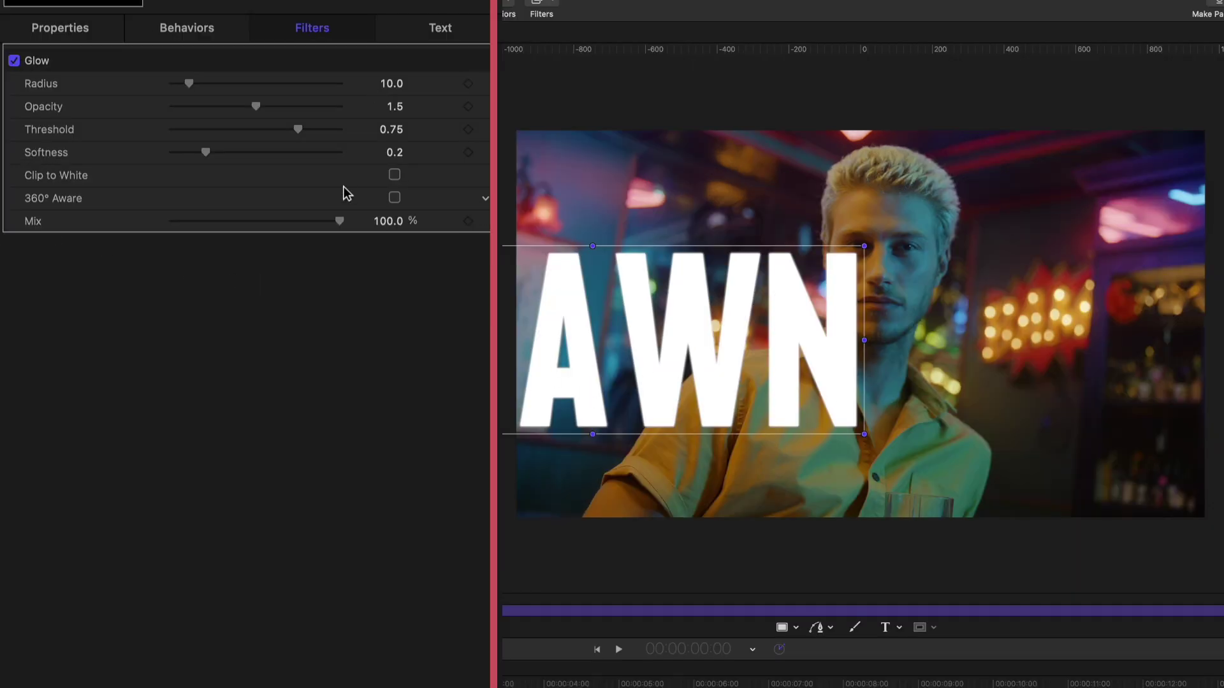
click(400, 85)
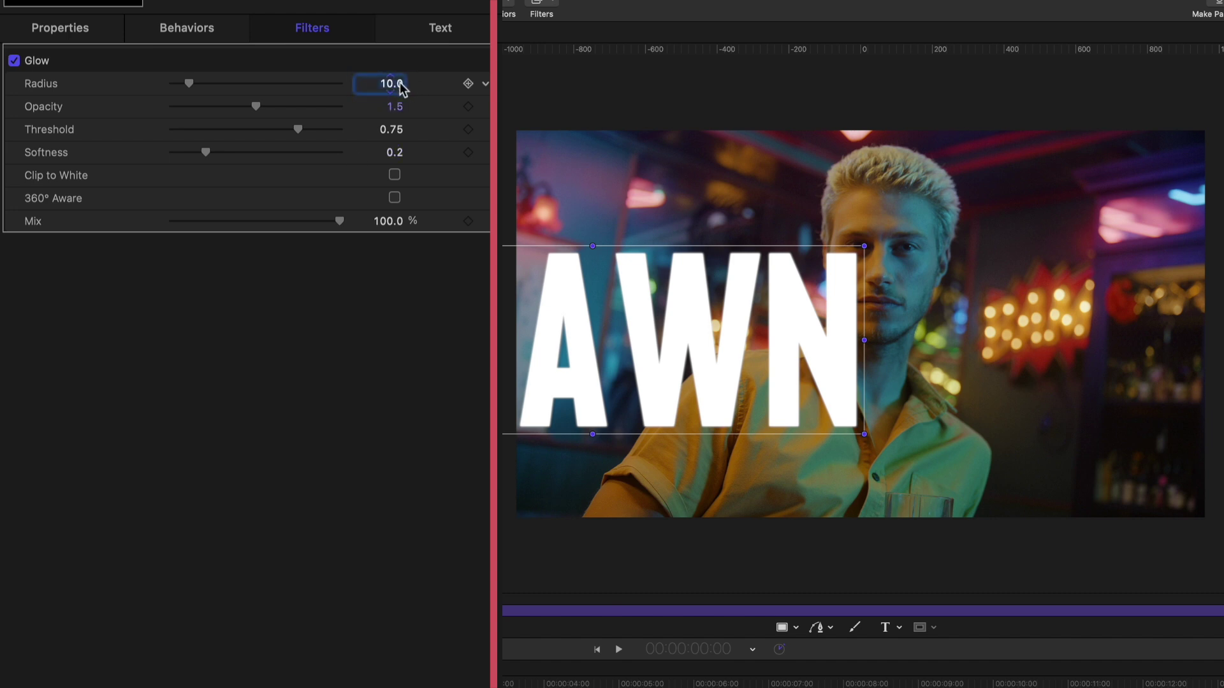
text(92)
key(Return)
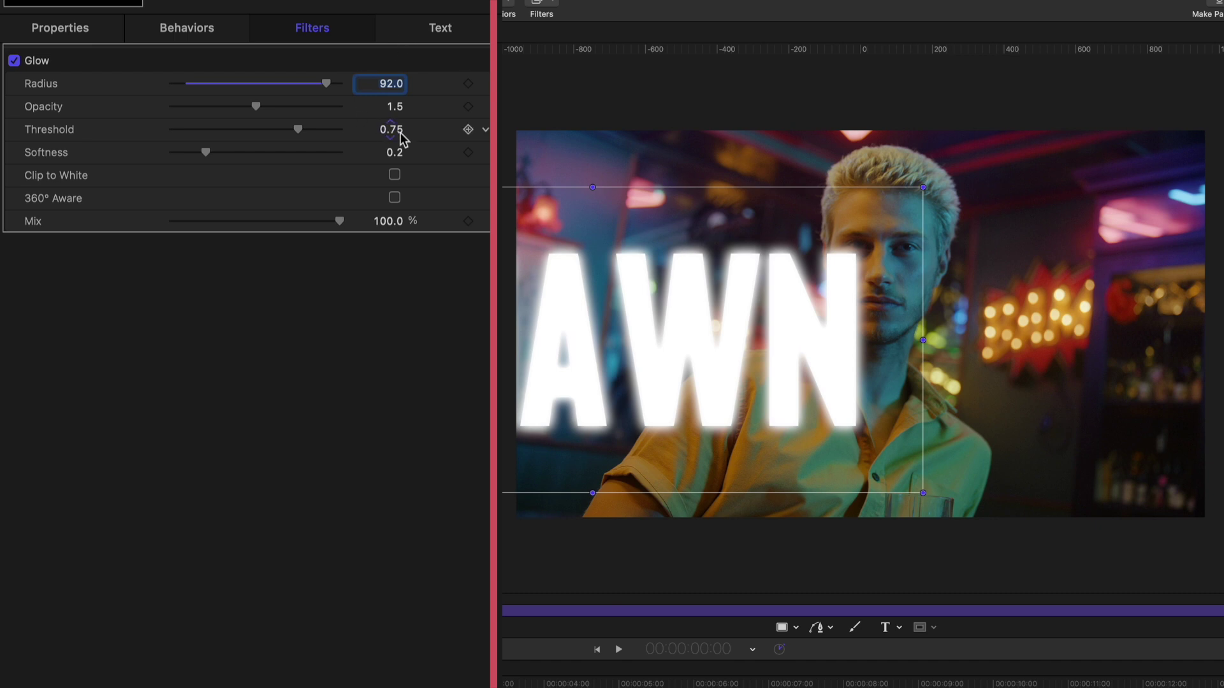
click(394, 153)
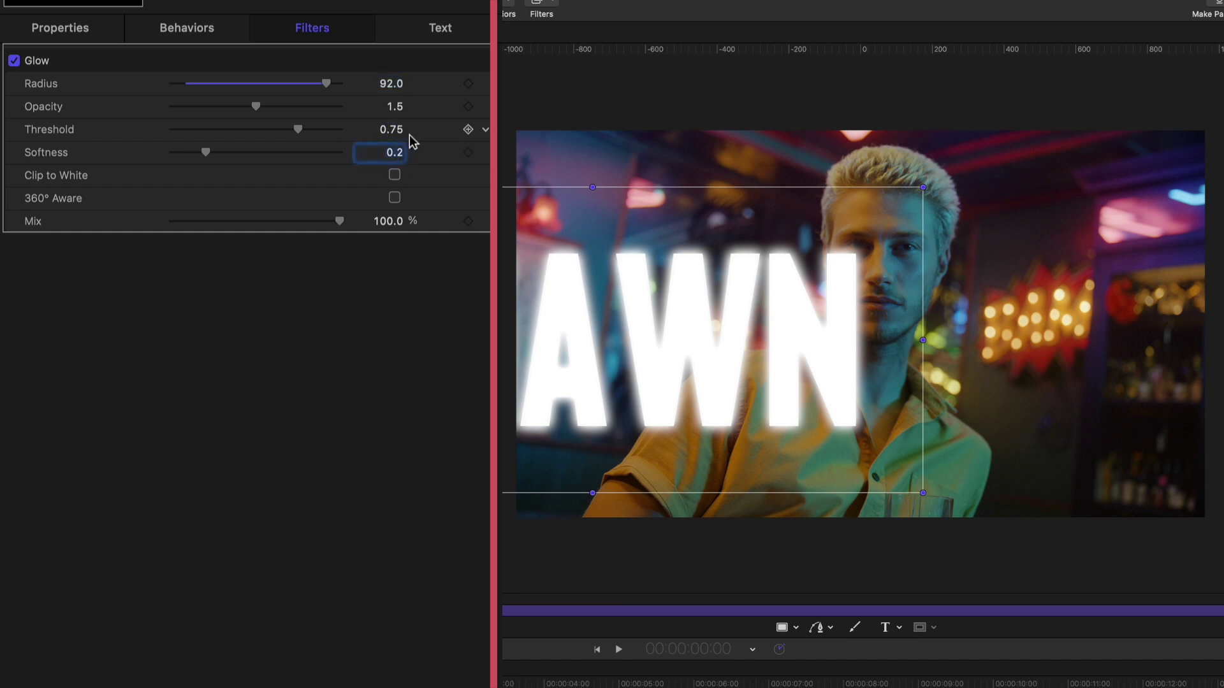
text(0.65)
key(Return)
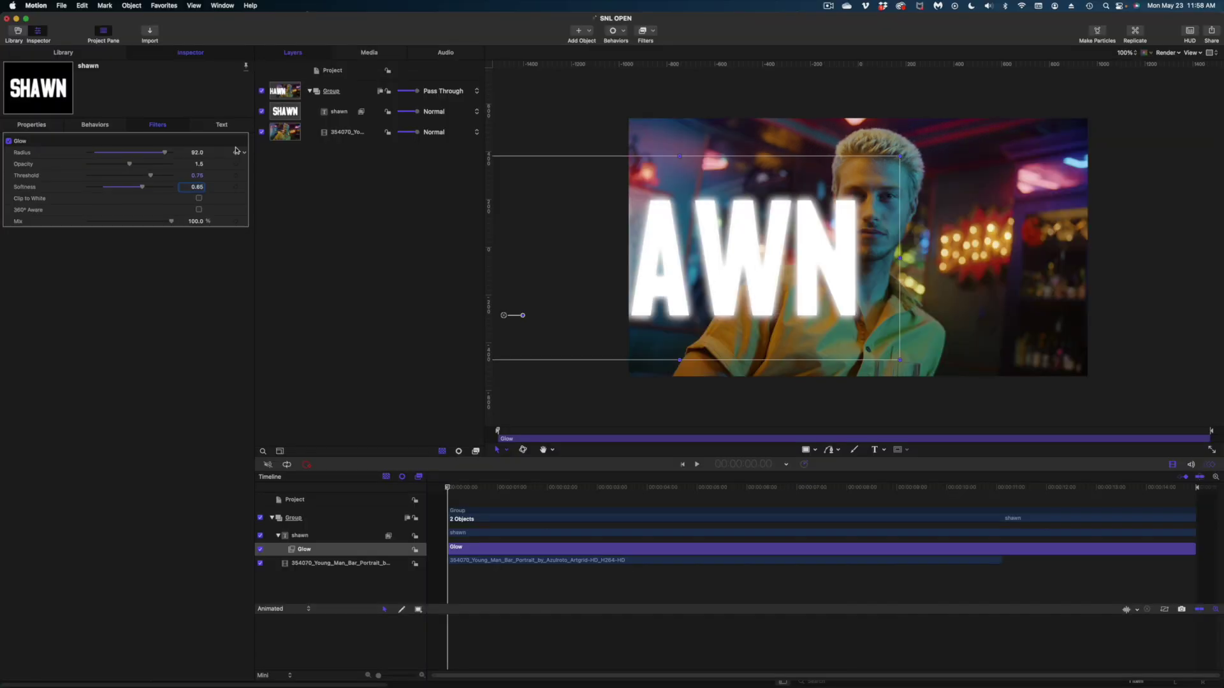
click(653, 30)
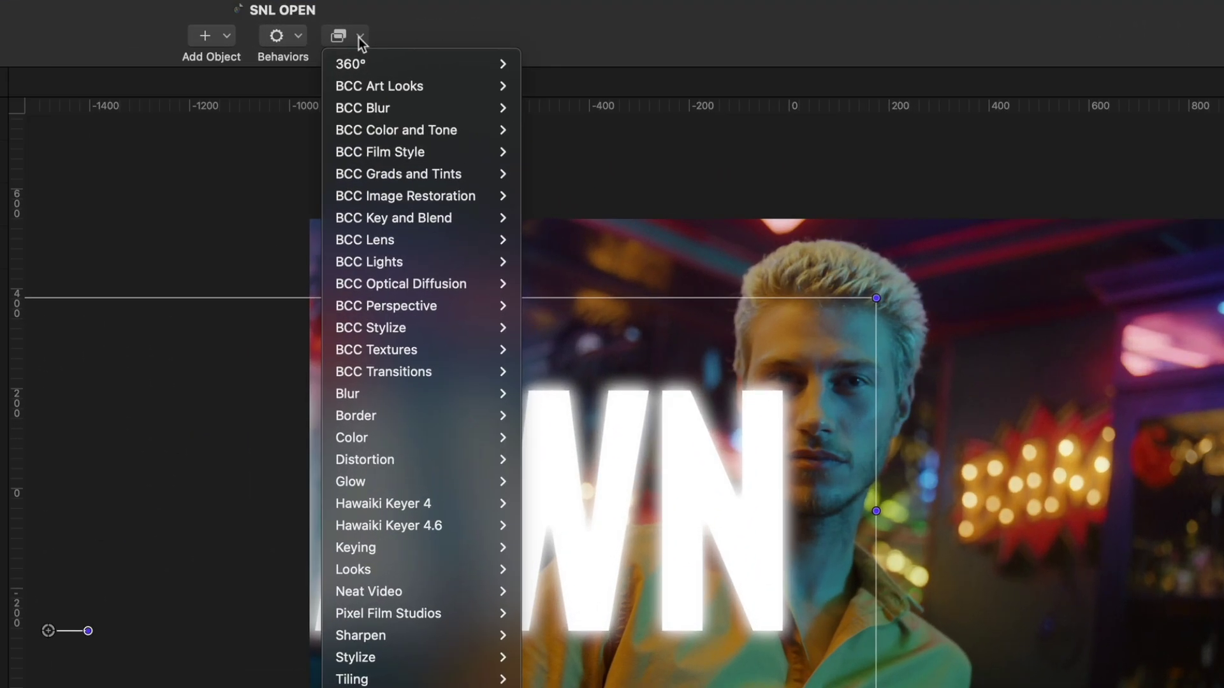
- Add a Gradient Blur at Amount 39, placing its two points vertically over the lettering
mouse_move(358, 392)
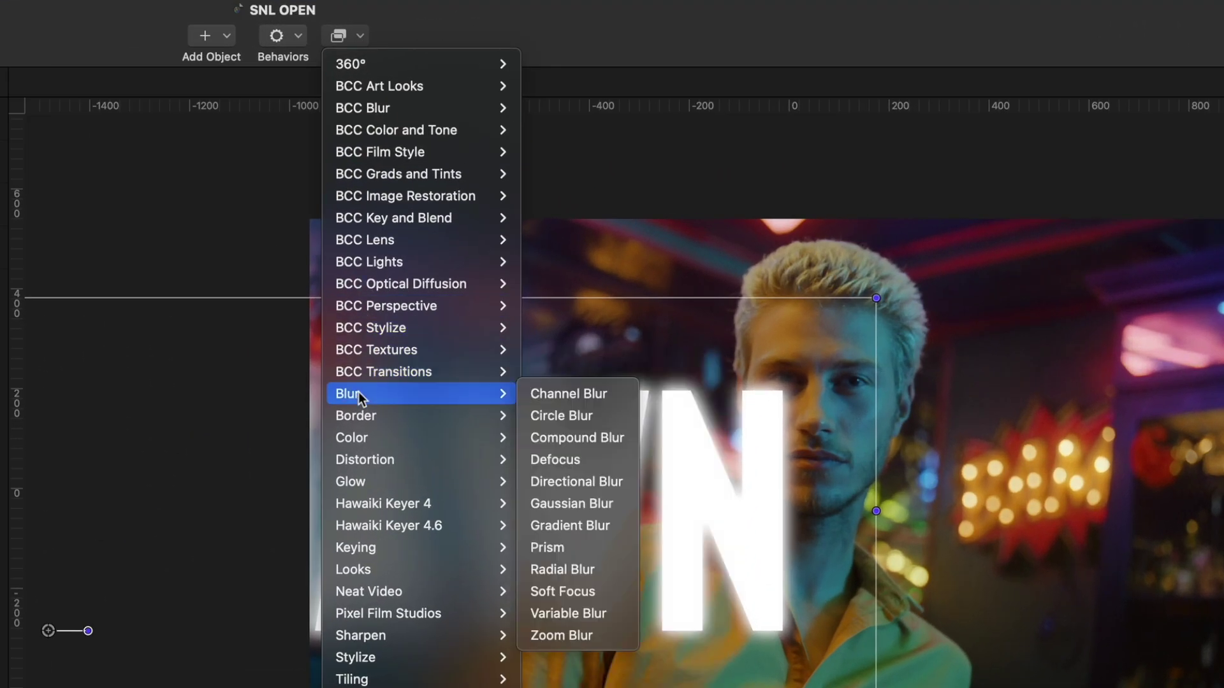
click(555, 524)
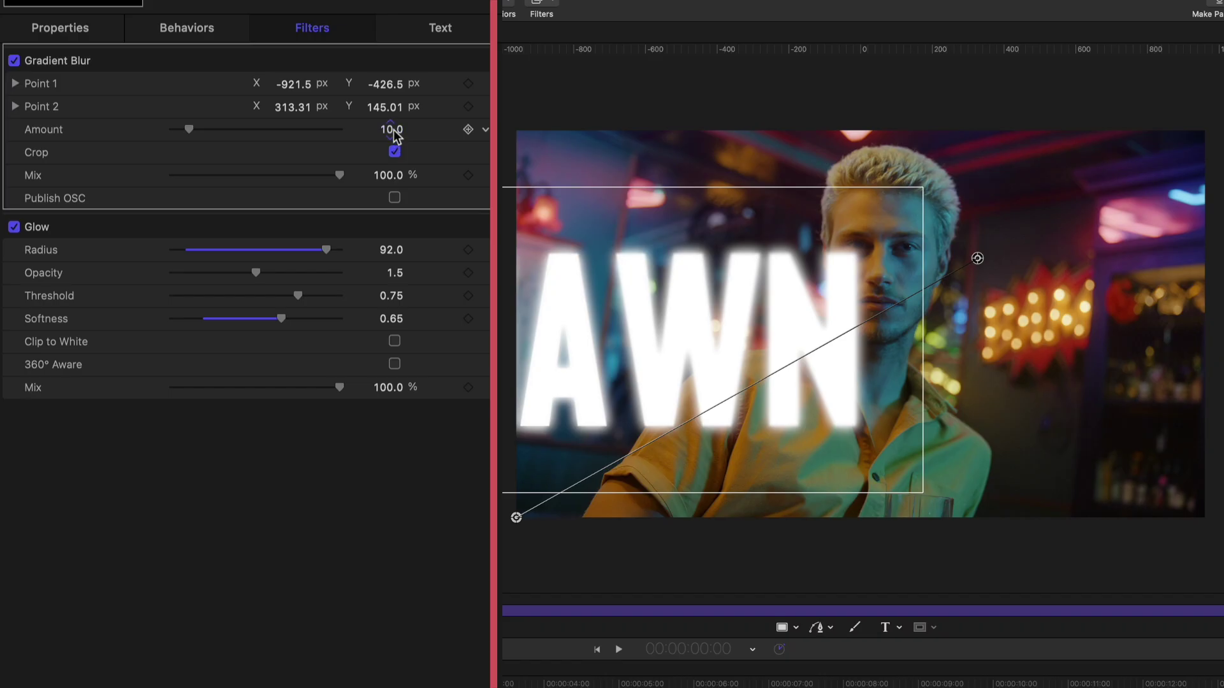
click(397, 131)
text(39)
key(Return)
drag(518, 519, 661, 337)
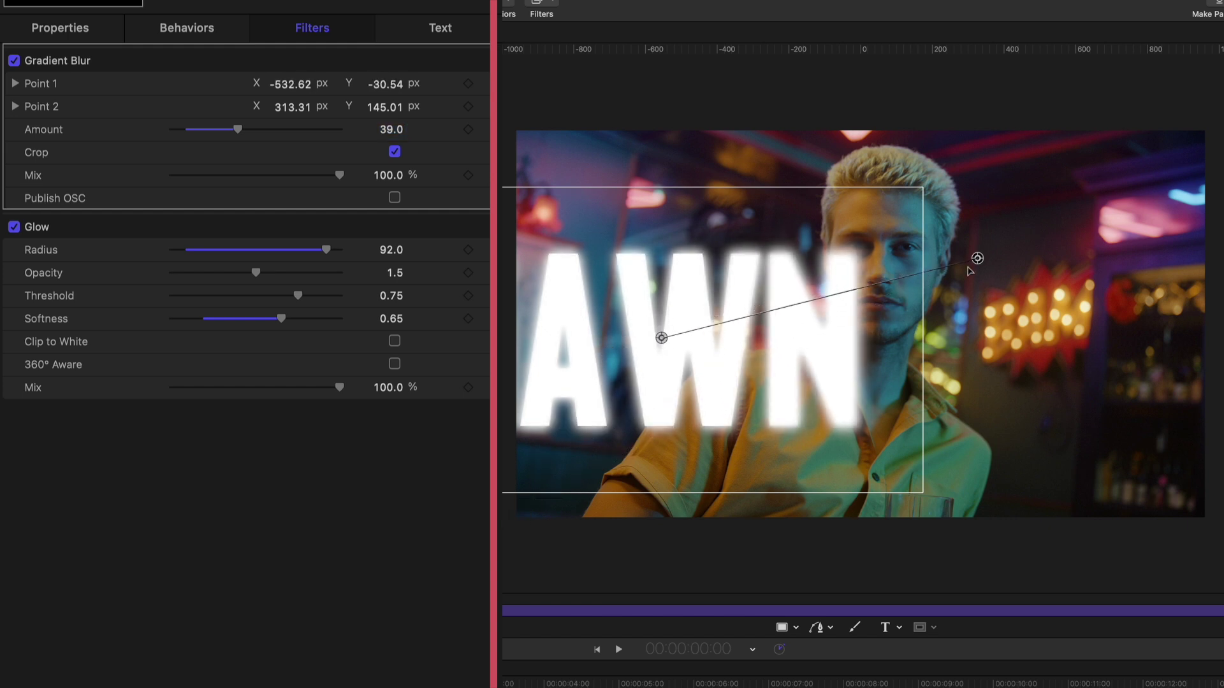
drag(977, 258, 662, 238)
drag(660, 336, 661, 336)
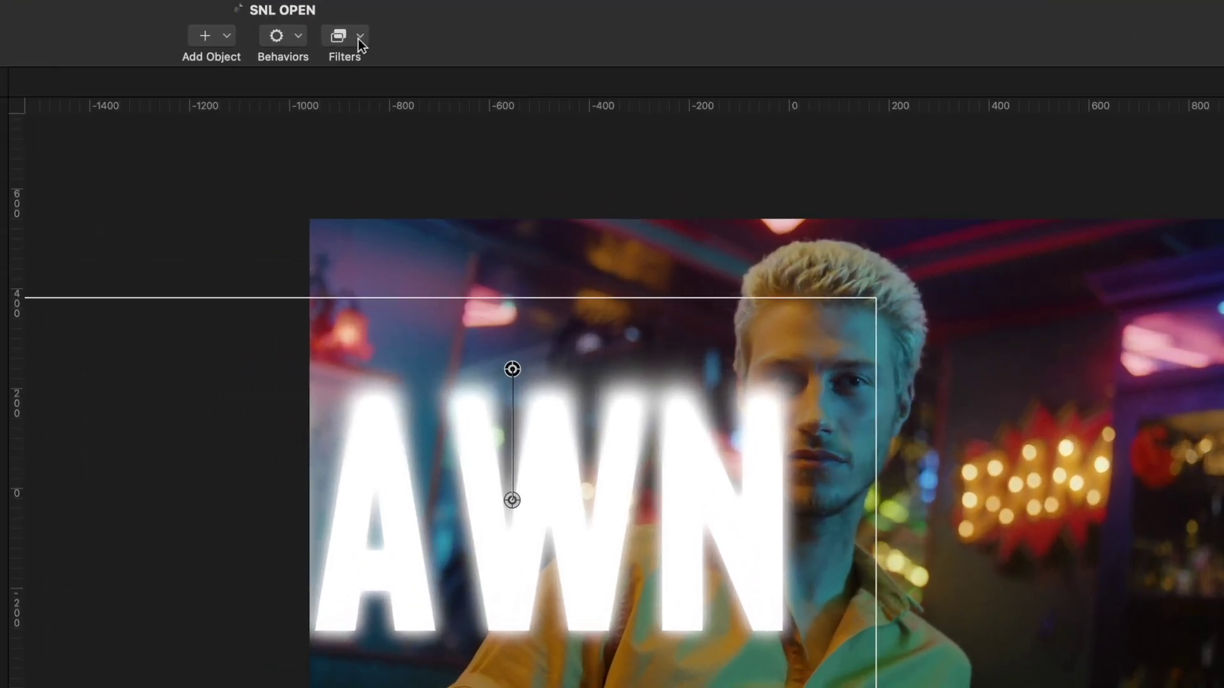
- Add a Prism filter to the SHAWN title with Amount 27
click(359, 38)
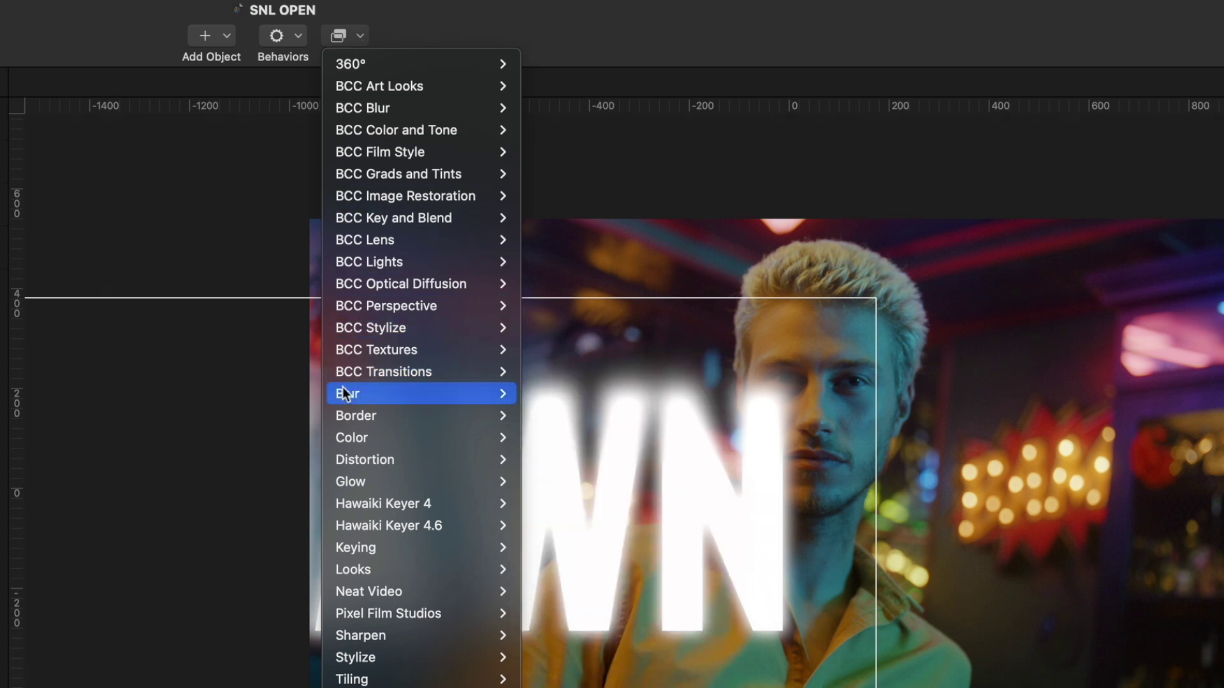
mouse_move(344, 394)
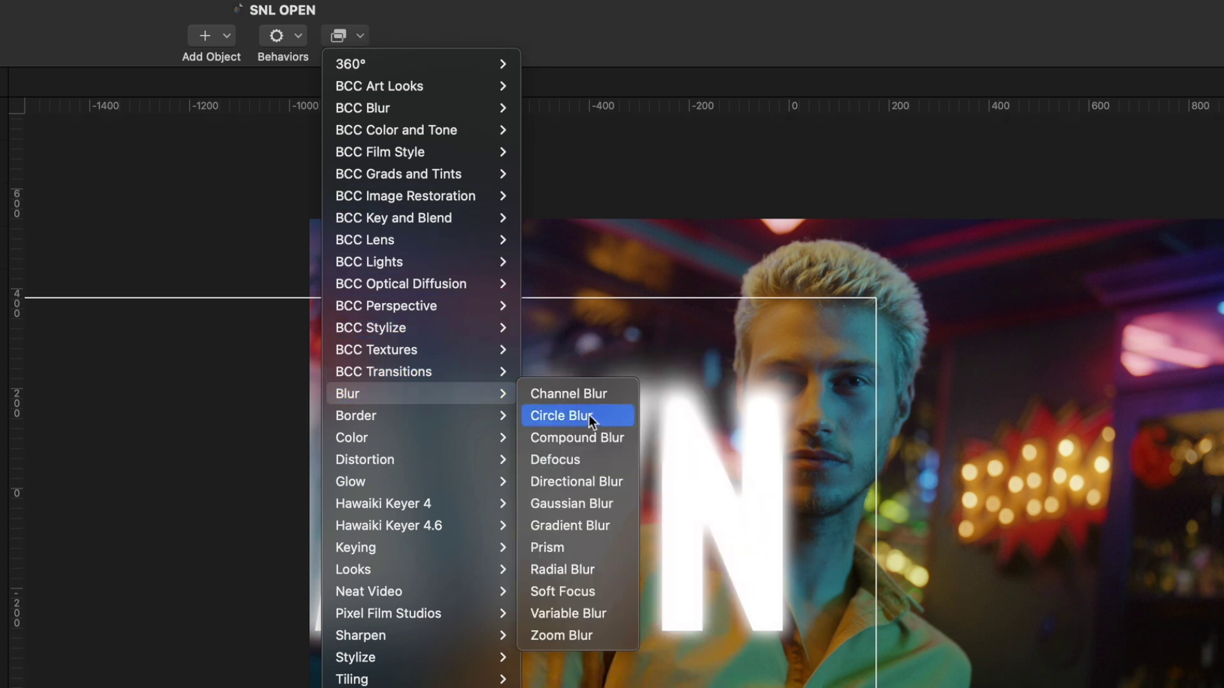
click(571, 549)
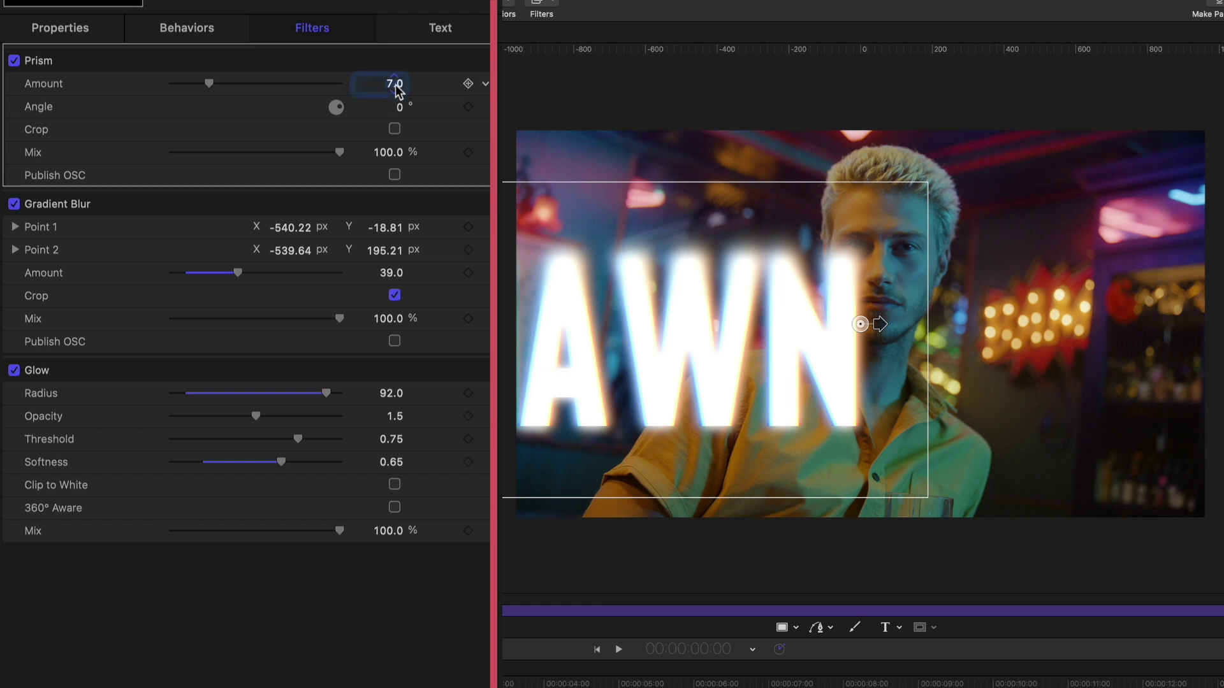
click(398, 91)
text(27)
key(Return)
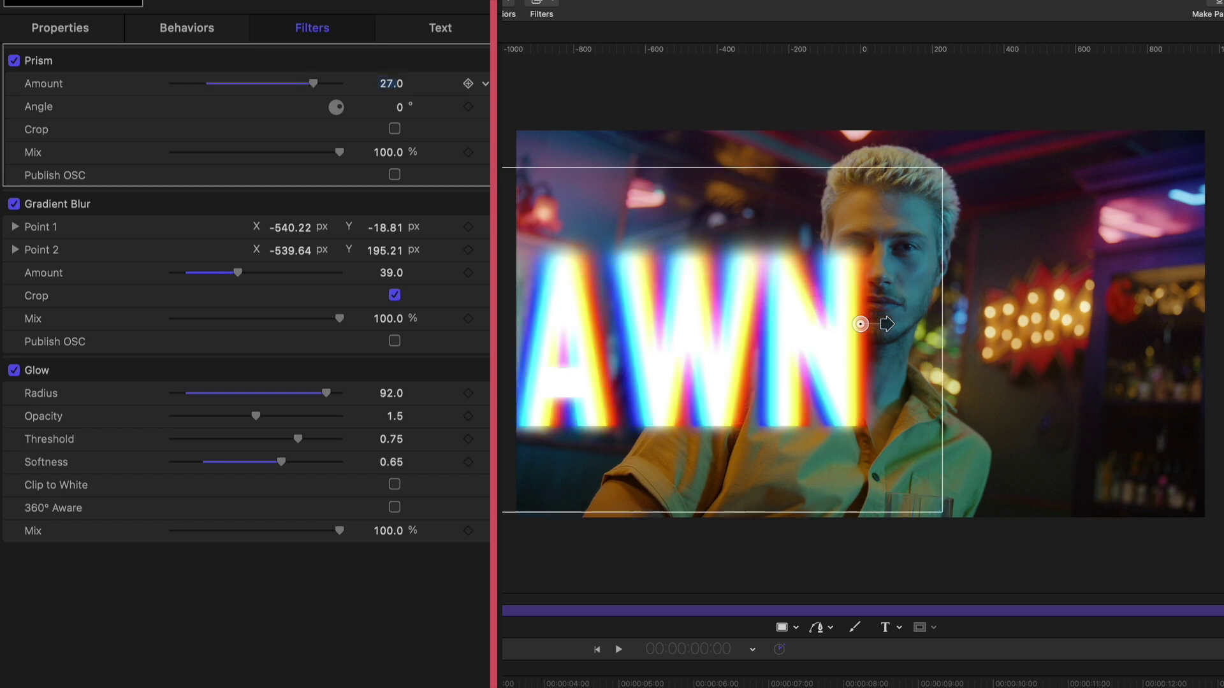
- Set the shawn layer's Blend Mode to Overlay
click(334, 114)
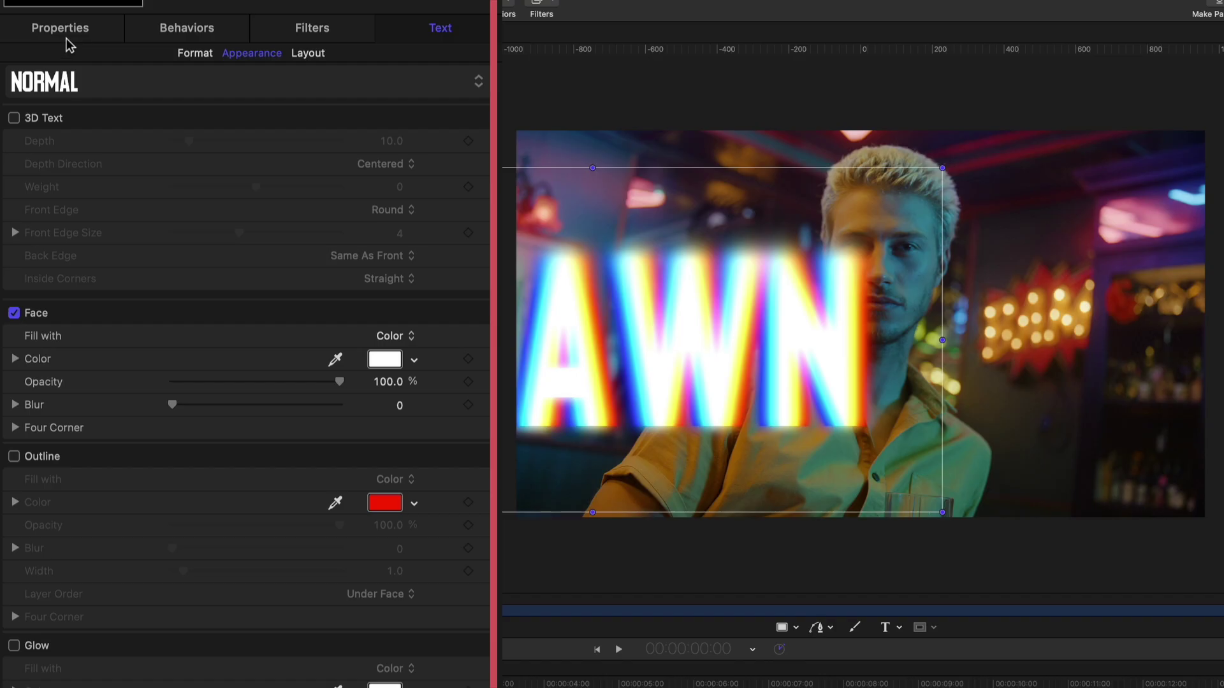
click(34, 127)
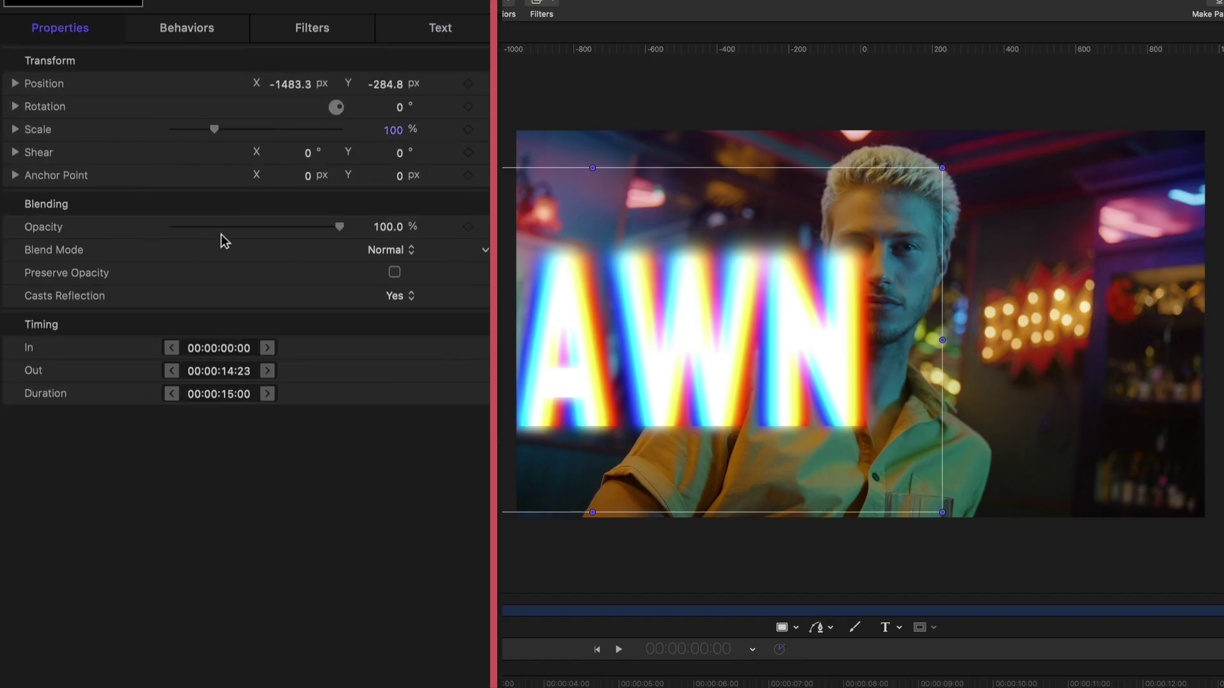
click(383, 249)
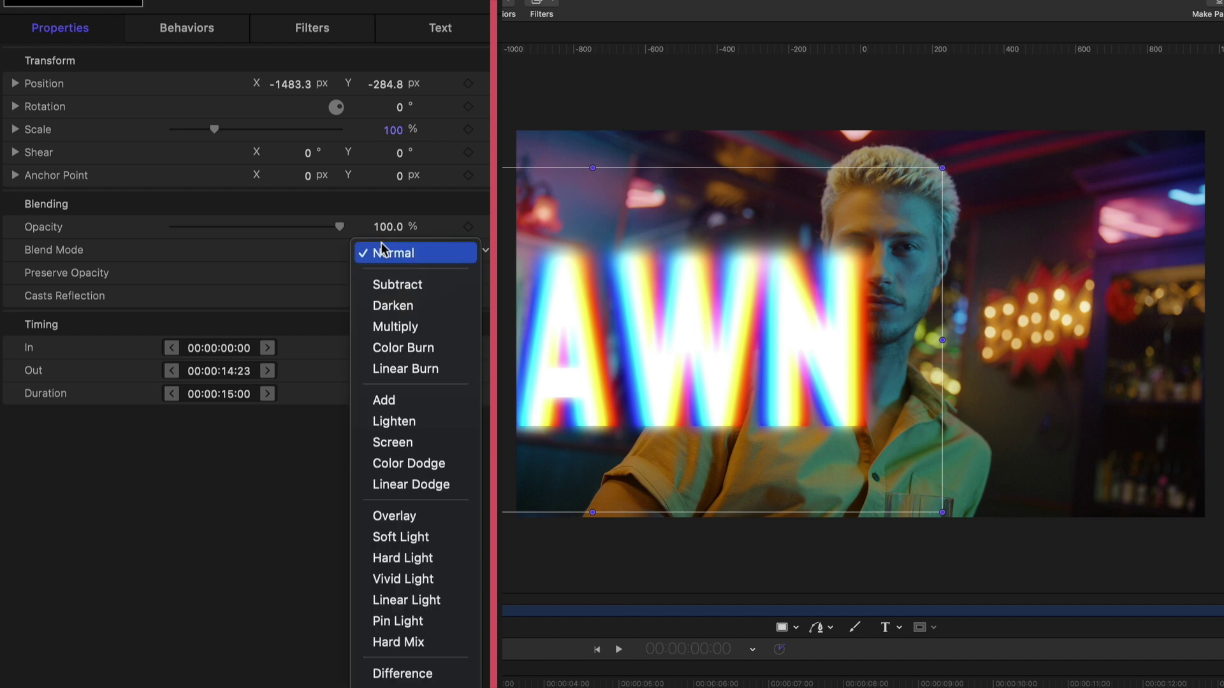
click(401, 516)
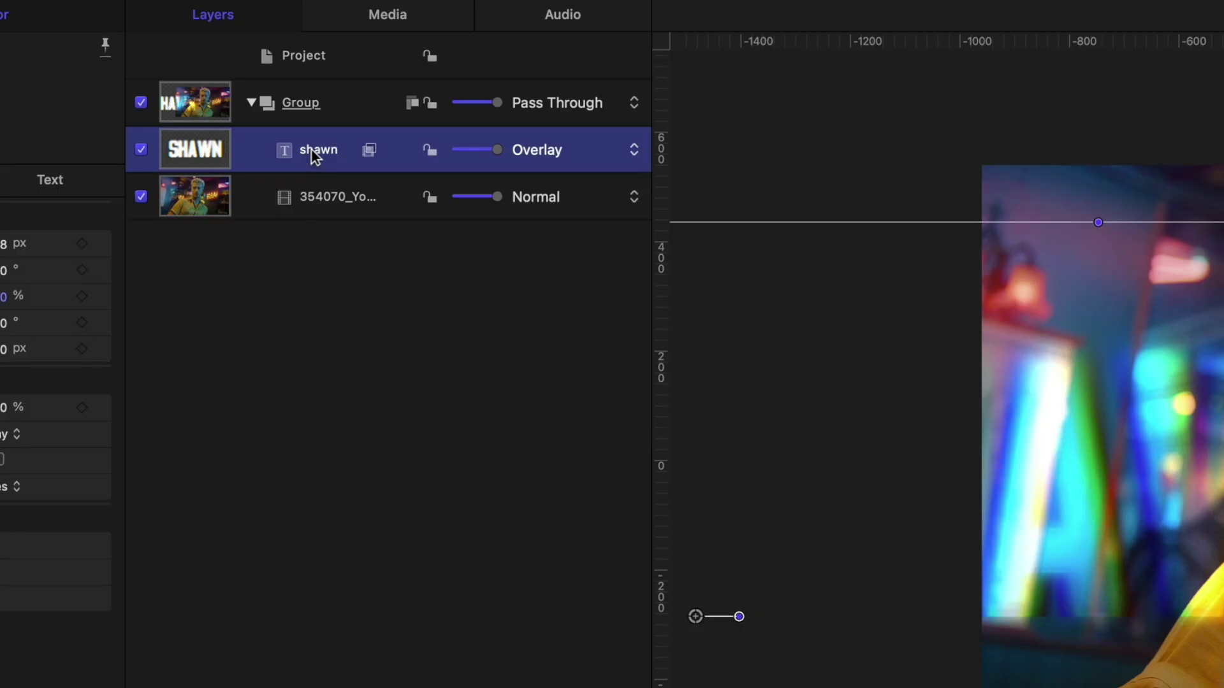
right_click(336, 112)
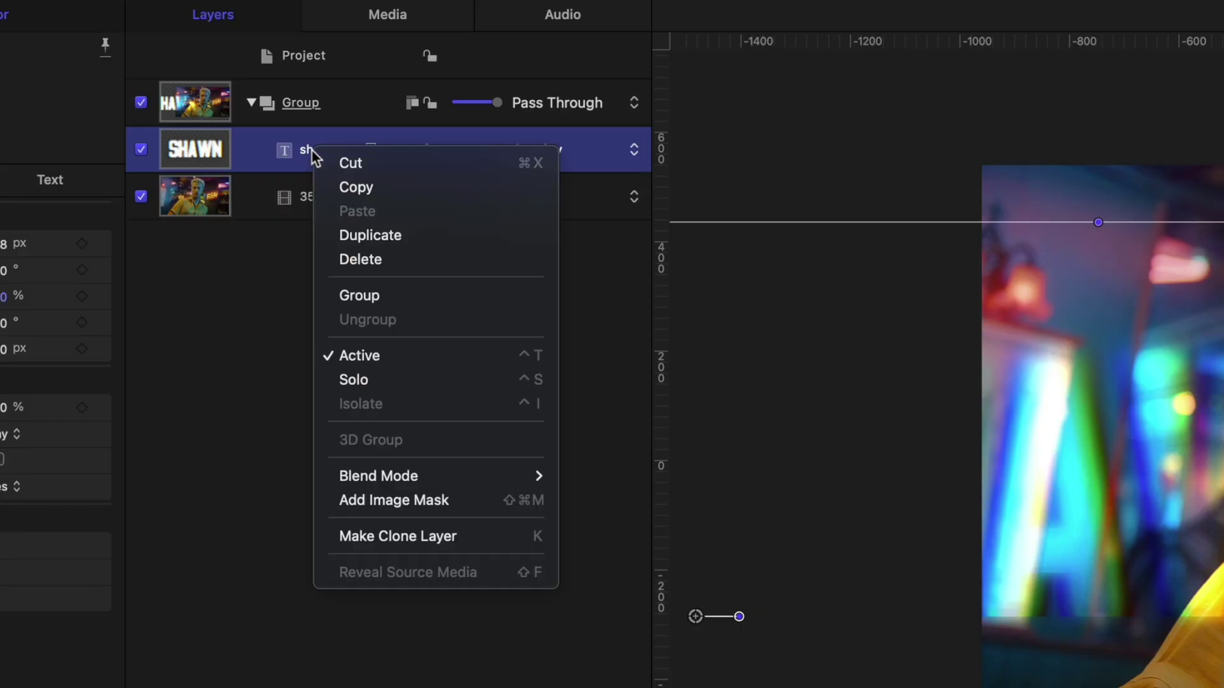
click(357, 238)
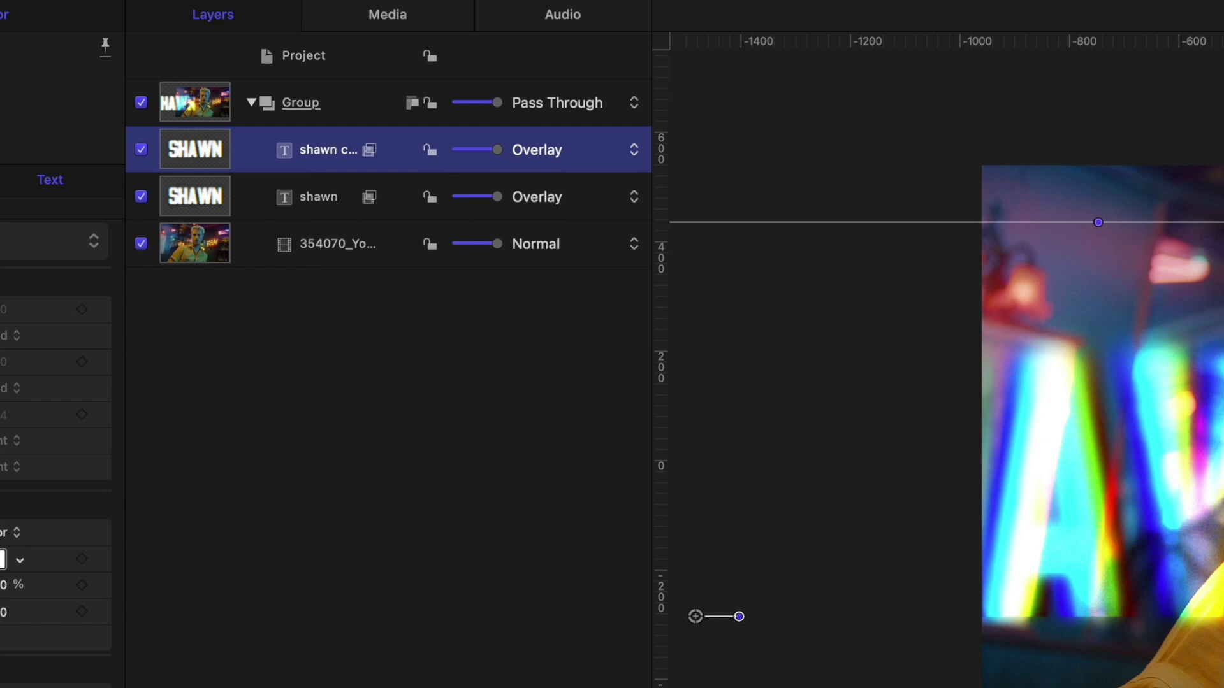
click(89, 32)
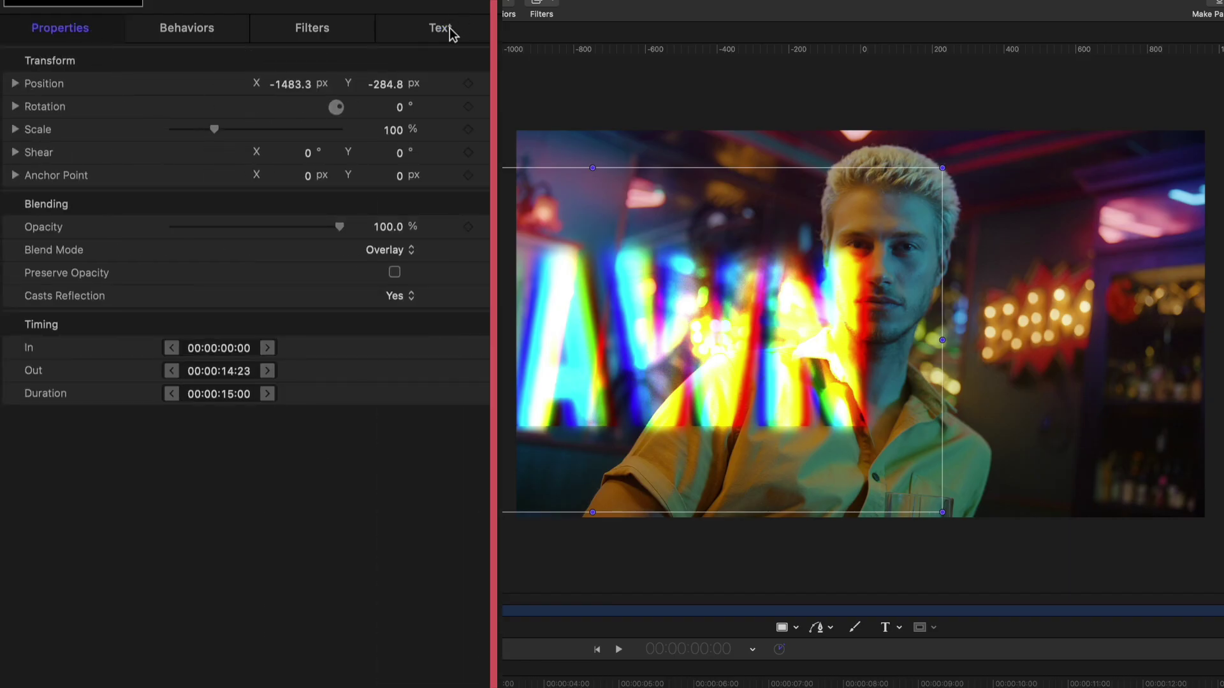
click(446, 29)
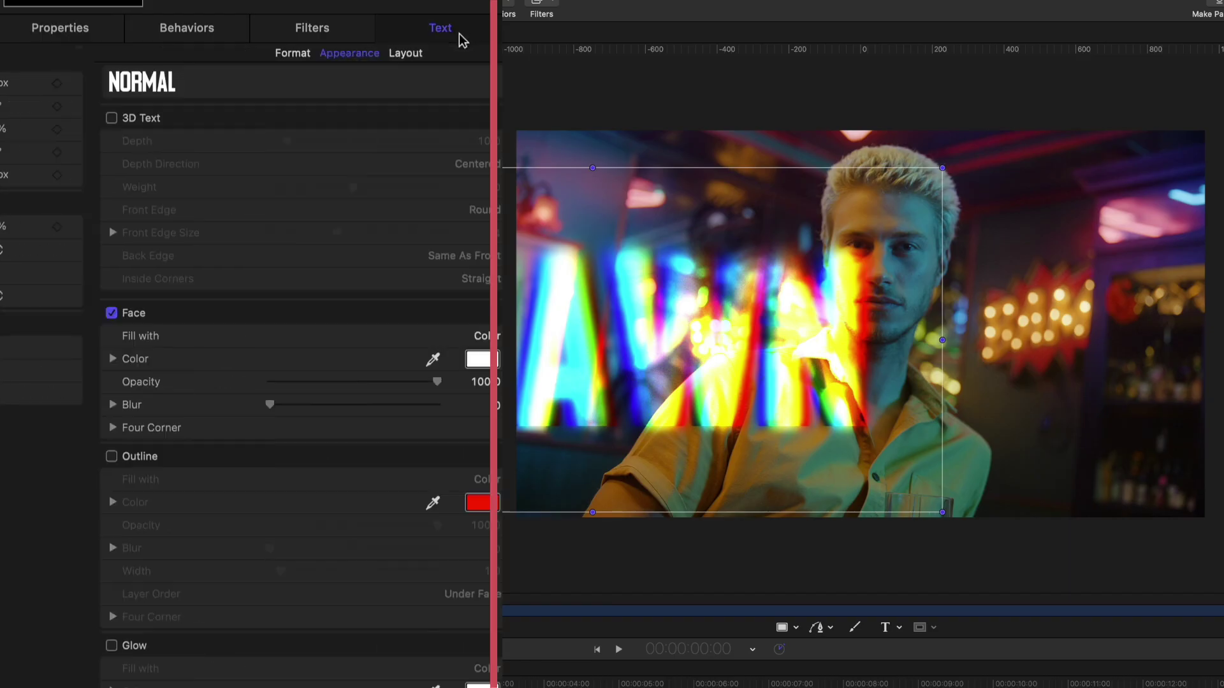
click(197, 55)
drag(44, 584, 3, 577)
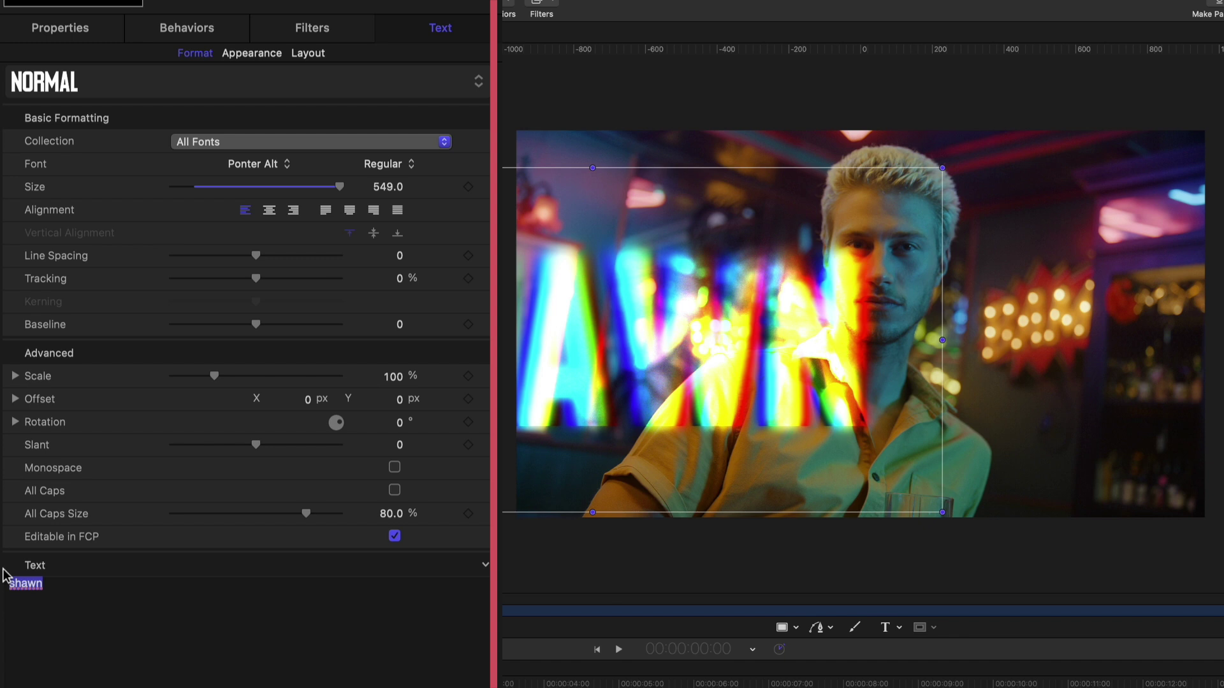
text(steel)
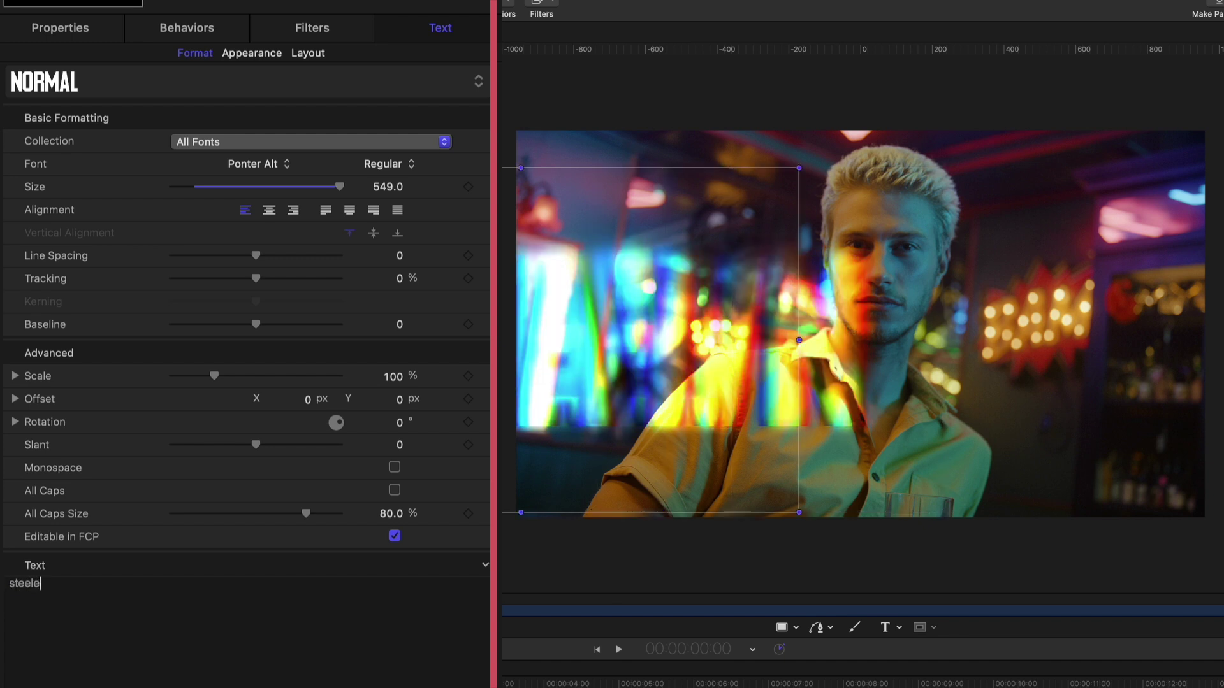
text(e)
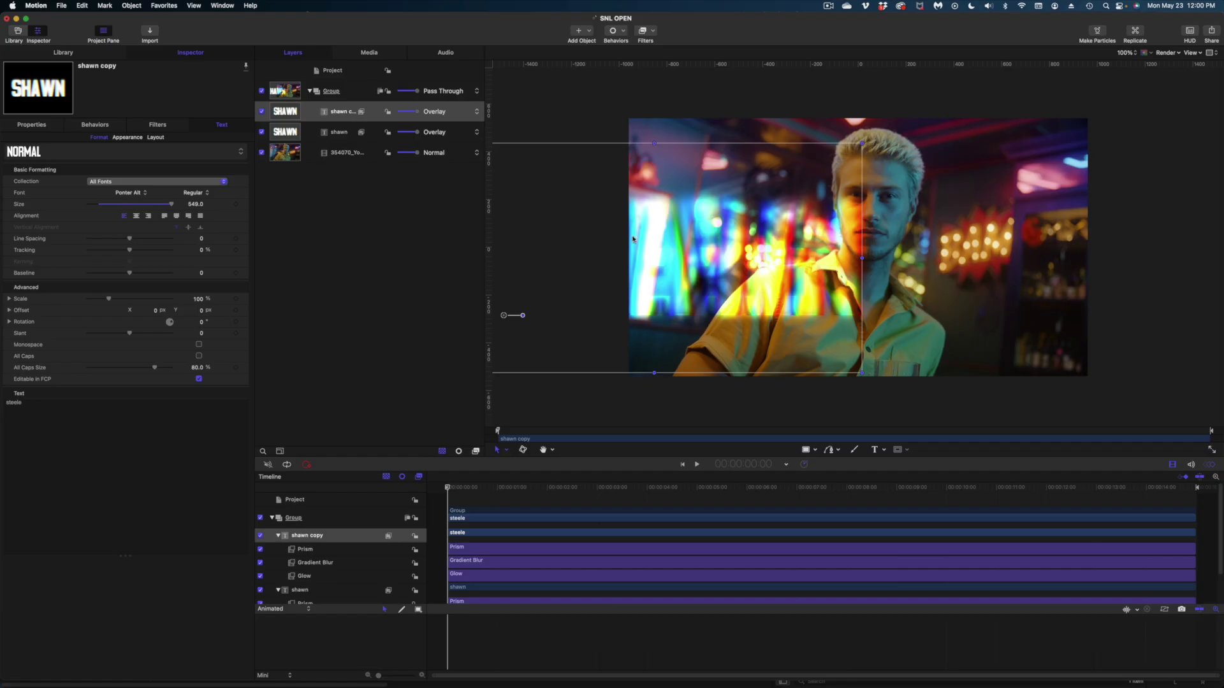
drag(563, 347, 890, 127)
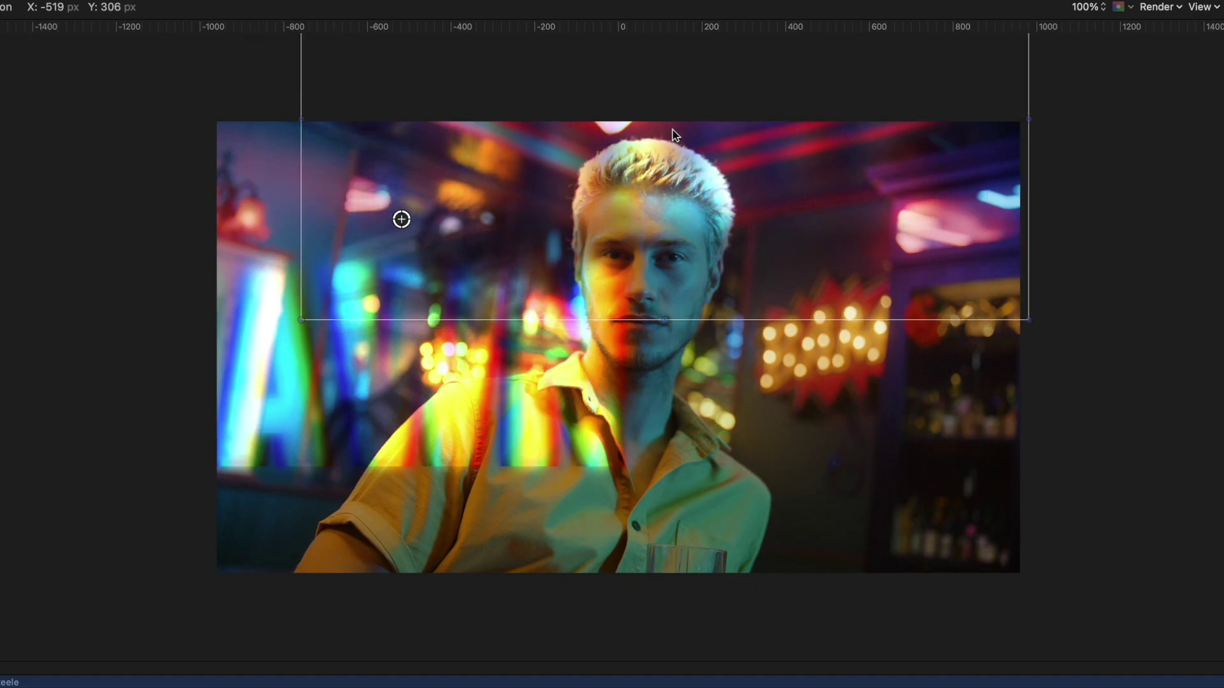
drag(671, 129, 674, 143)
mouse_move(666, 157)
mouse_down()
mouse_move(650, 217)
mouse_move(668, 163)
mouse_move(692, 150)
mouse_move(604, 292)
mouse_move(702, 467)
mouse_move(702, 567)
mouse_move(713, 578)
mouse_move(733, 357)
mouse_move(712, 210)
mouse_move(677, 151)
mouse_up()
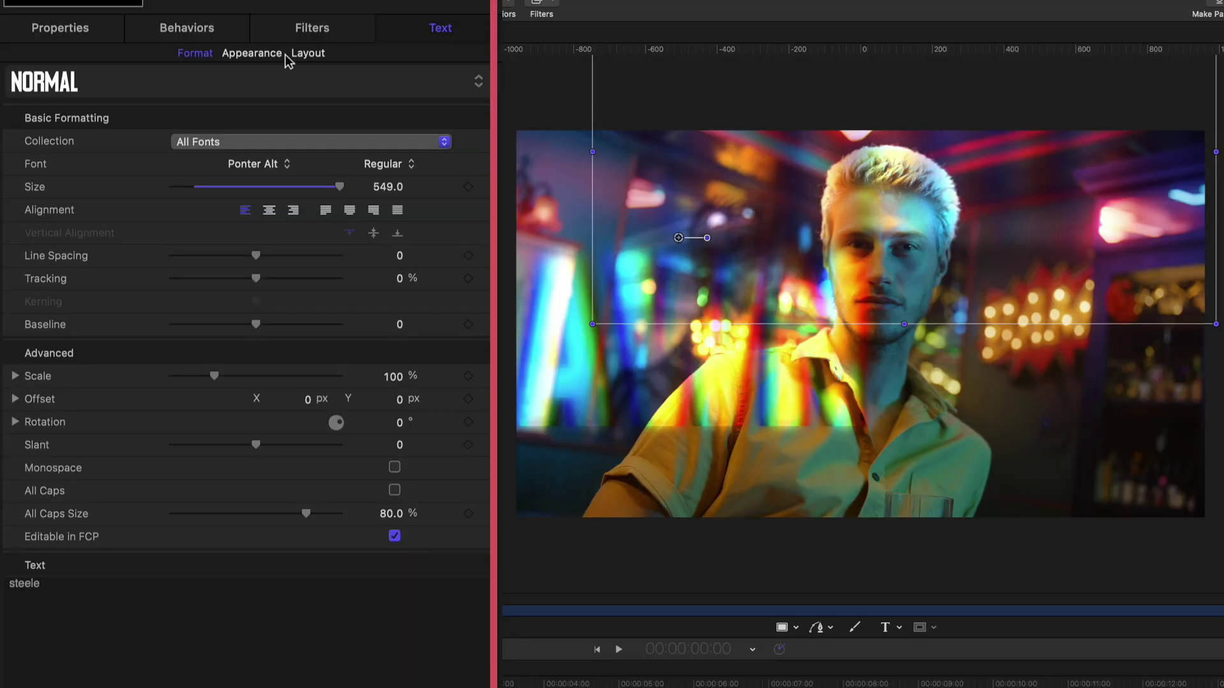
- Set the steele title's face colour to cyan
click(271, 55)
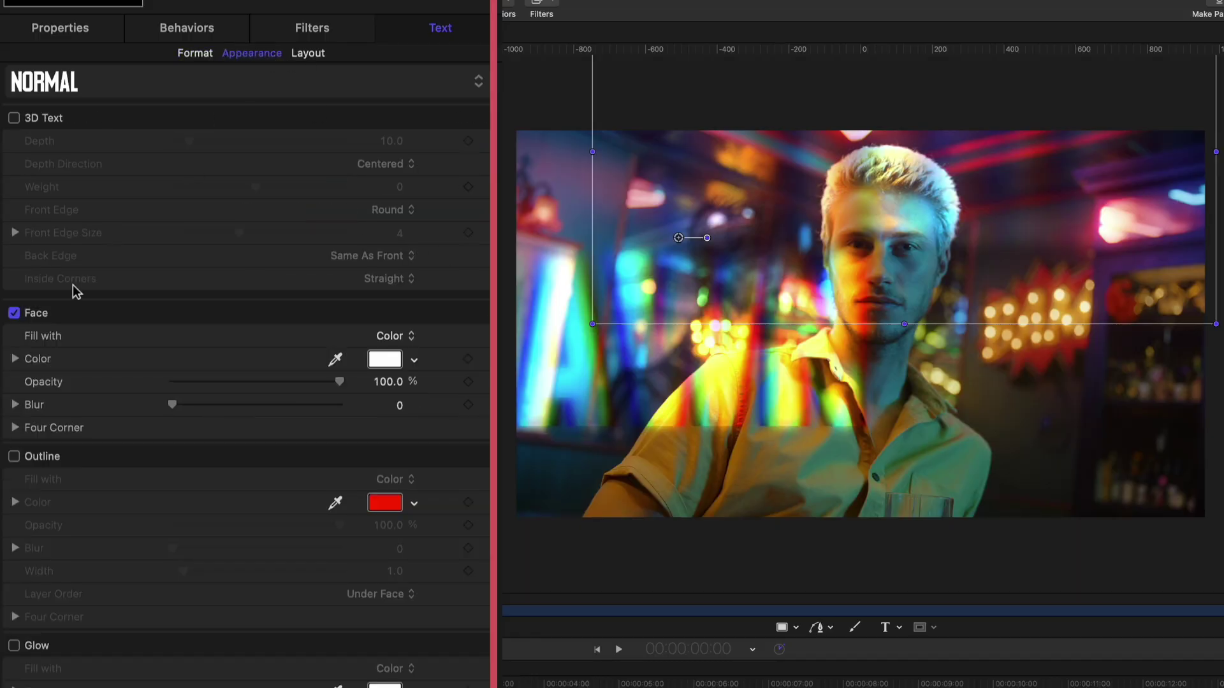
click(385, 359)
click(873, 152)
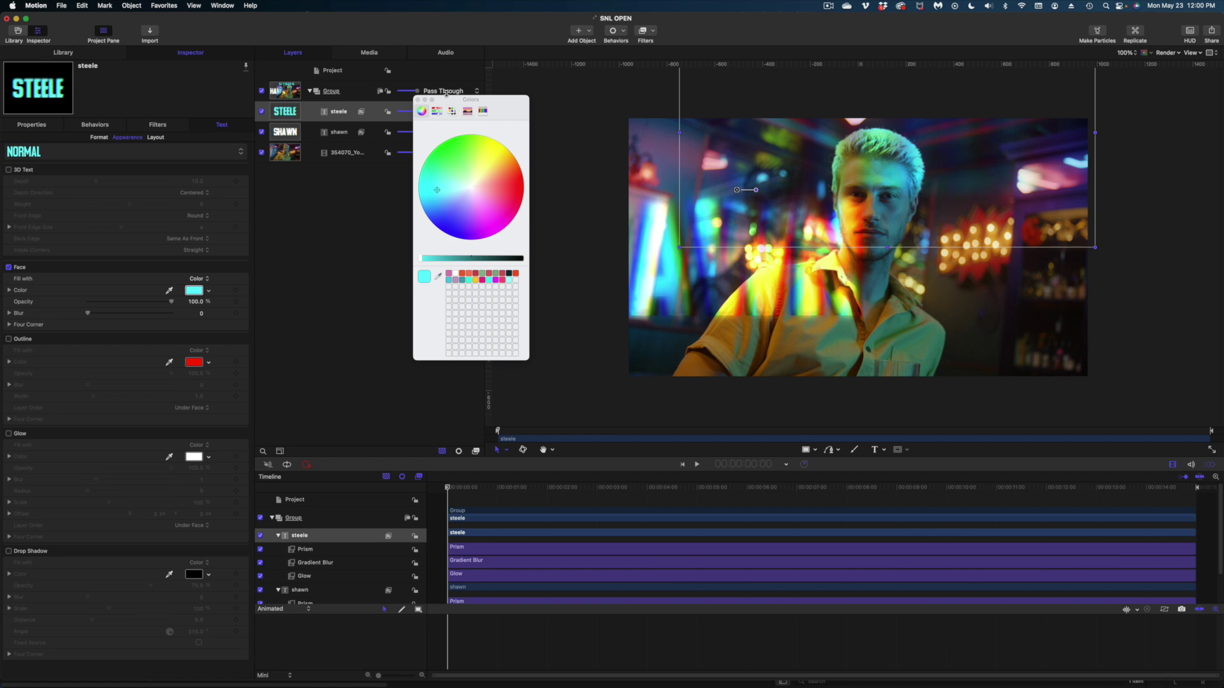
click(417, 100)
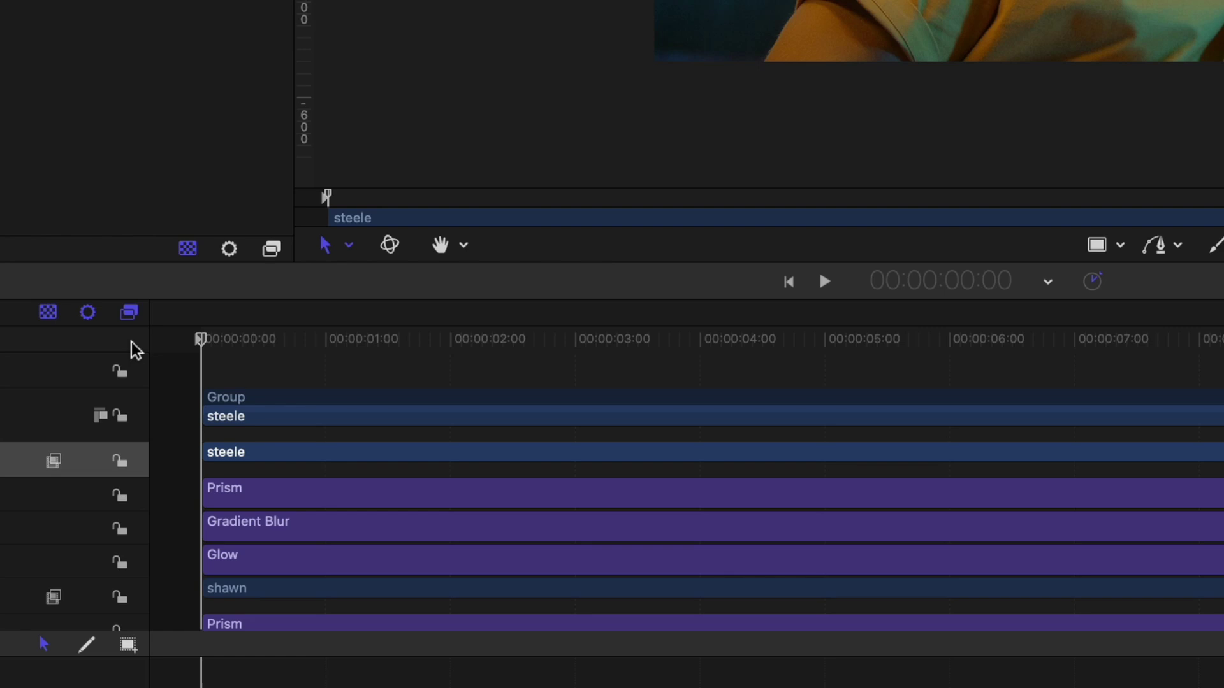
- Preview playback, split the steele layer at frame 15, and move the playhead past the cut
key(space)
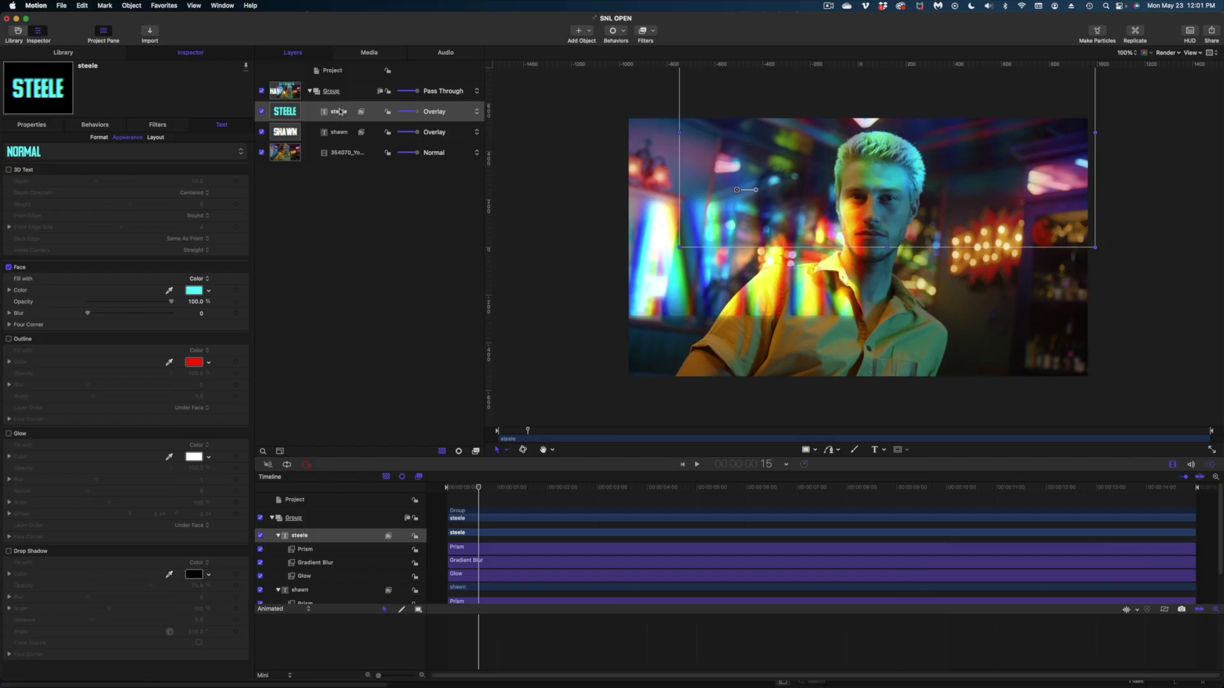
click(342, 111)
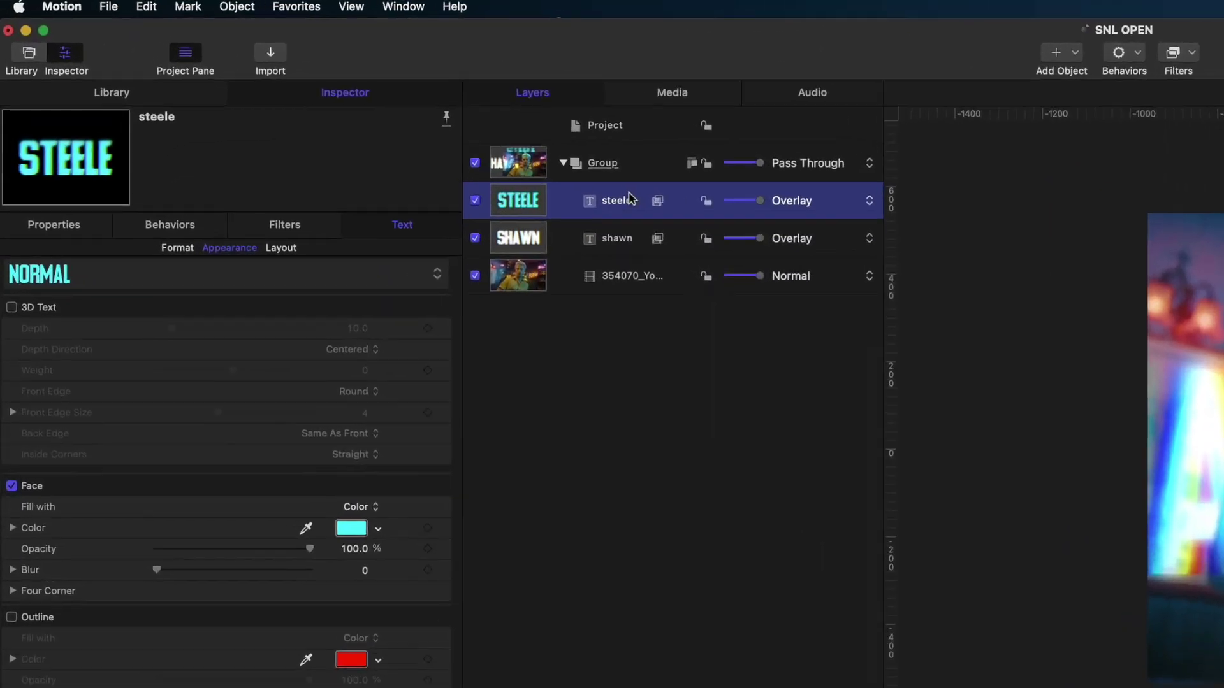
click(161, 9)
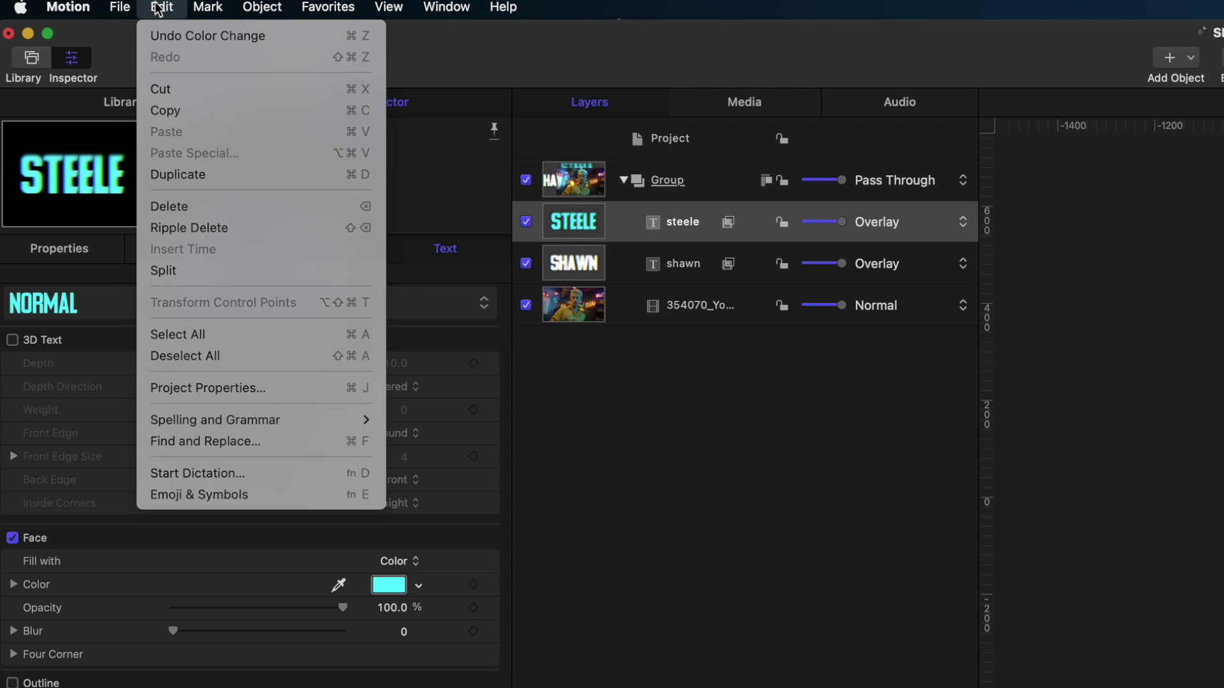
click(176, 270)
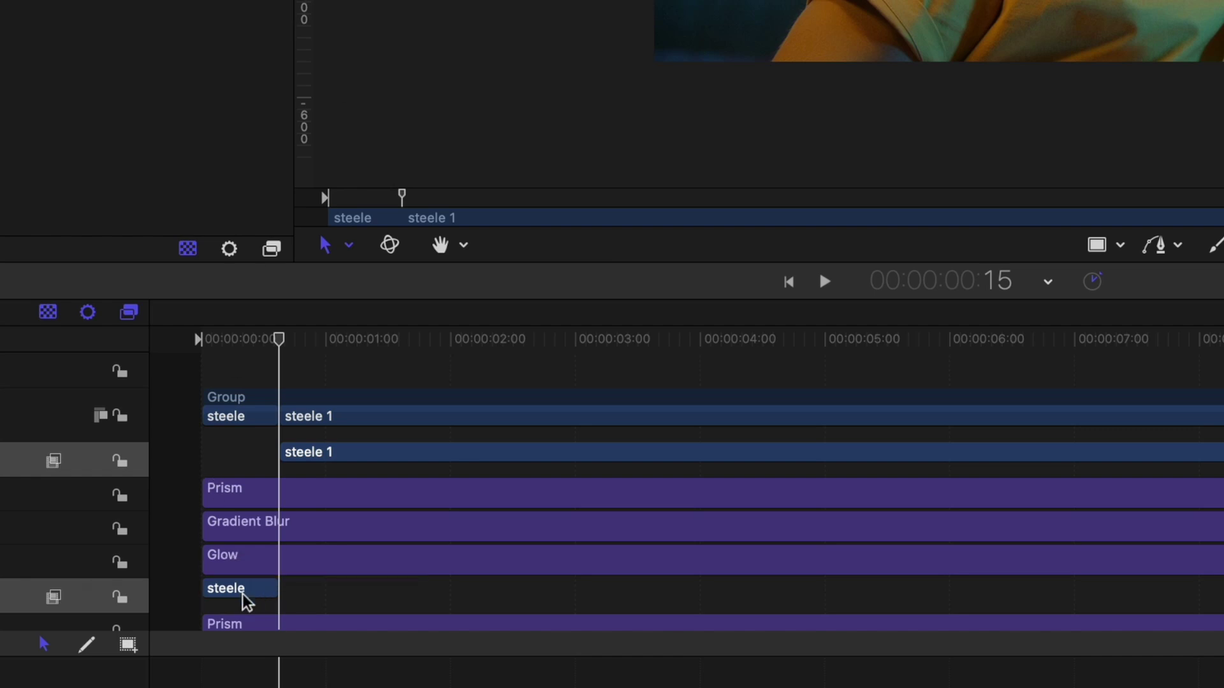
drag(376, 341, 295, 383)
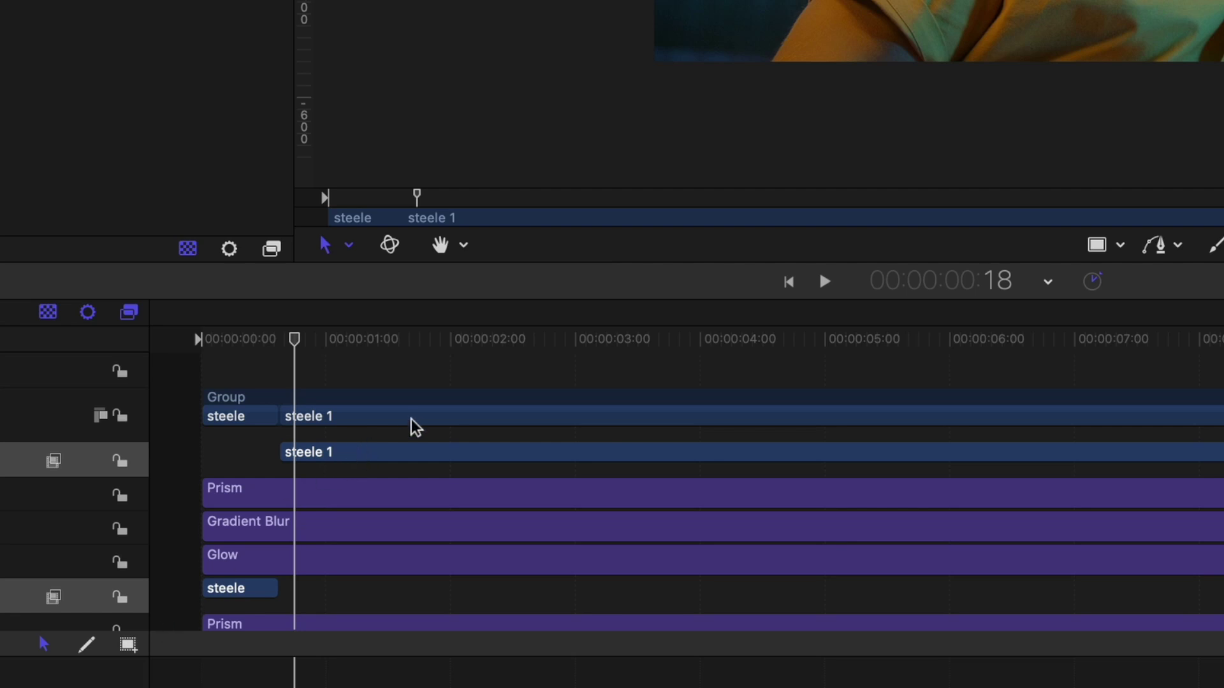
- Split the shawn layer at the playhead and trim the short shawn and steele clip ends
scroll(273, 559, down, 5)
click(274, 507)
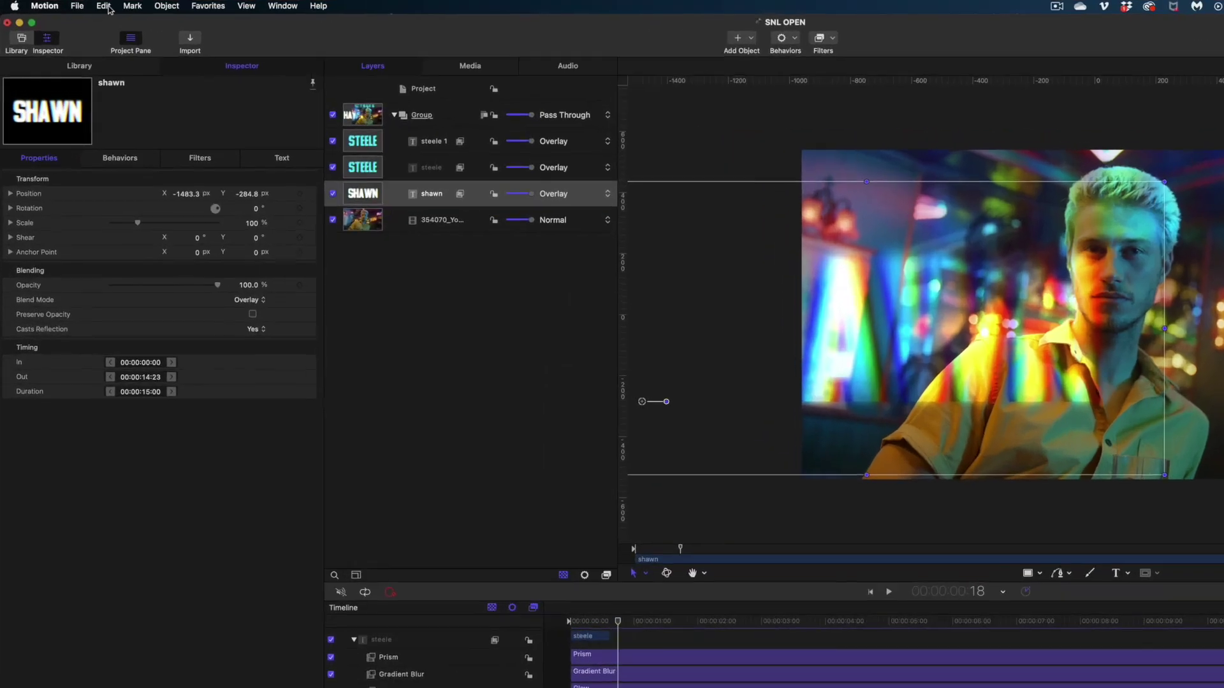
click(107, 8)
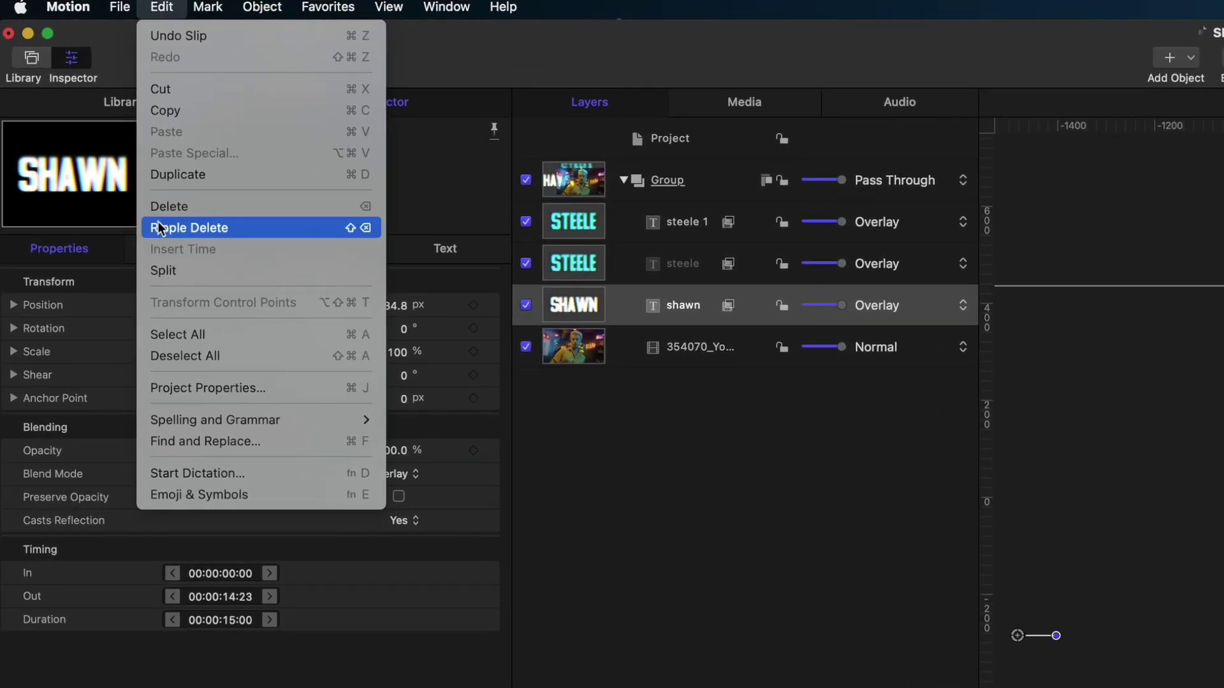
click(161, 273)
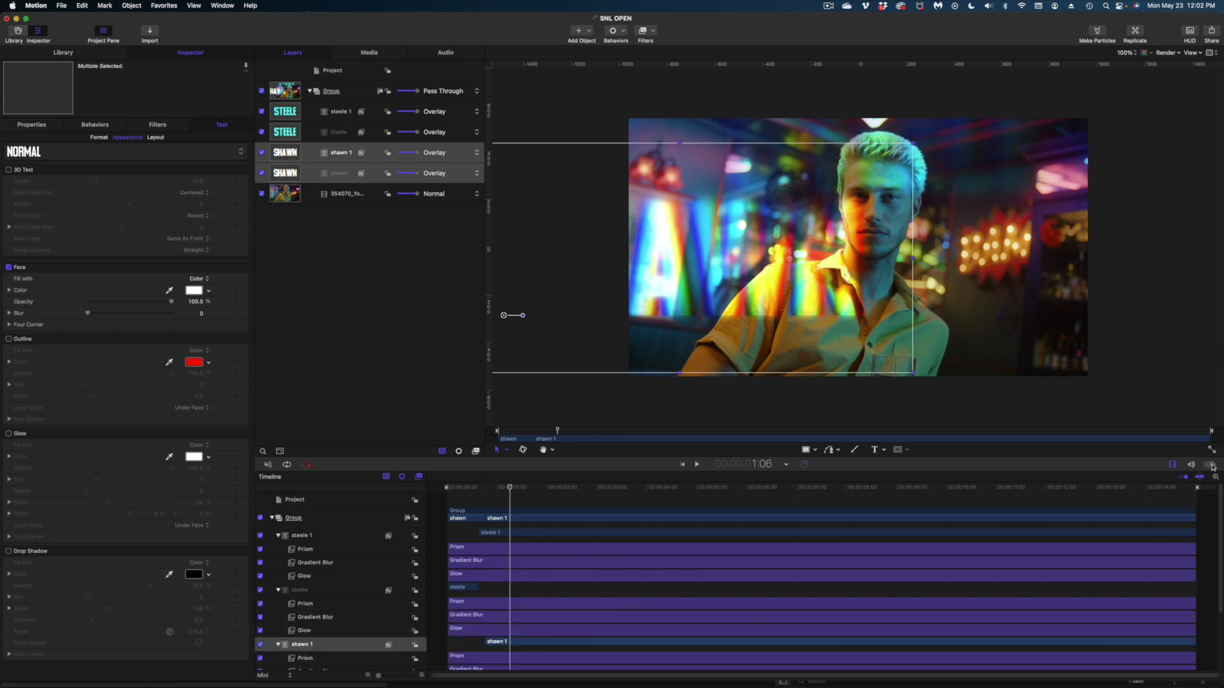
scroll(503, 583, down, 5)
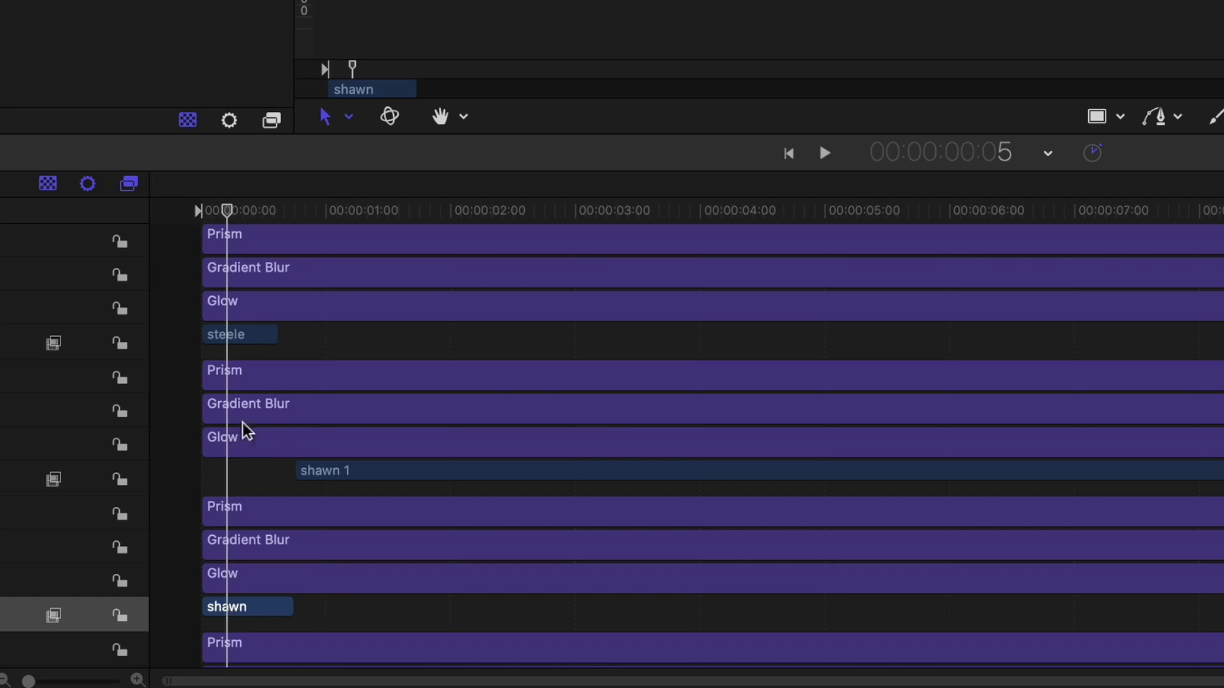
drag(270, 612, 272, 615)
drag(269, 344, 265, 343)
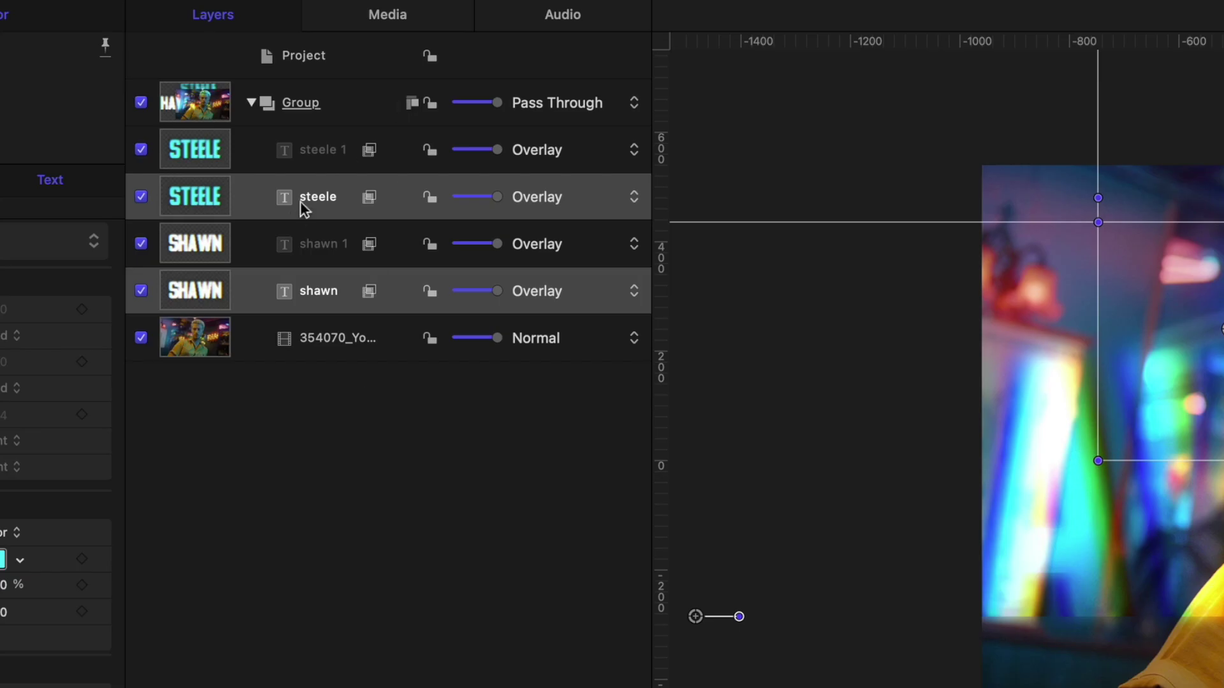
- Group the steele and shawn clips and name the group LARGE TEXT
right_click(304, 207)
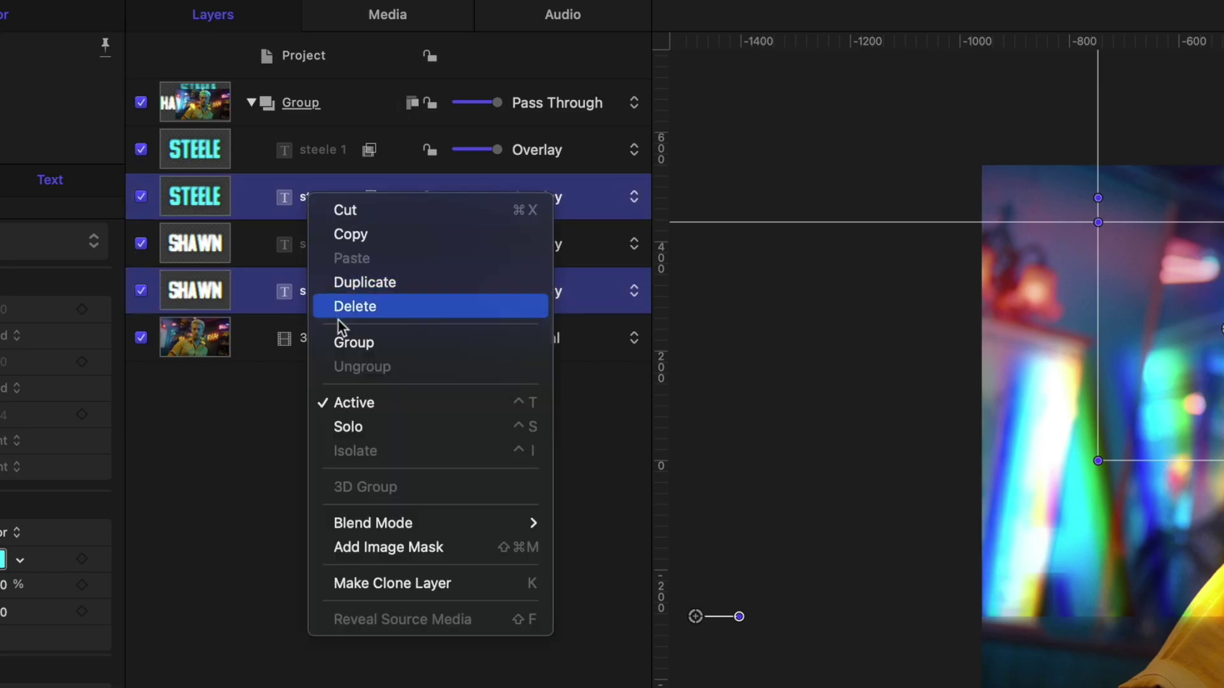
key(Escape)
key(super+shift+g)
double_click(331, 198)
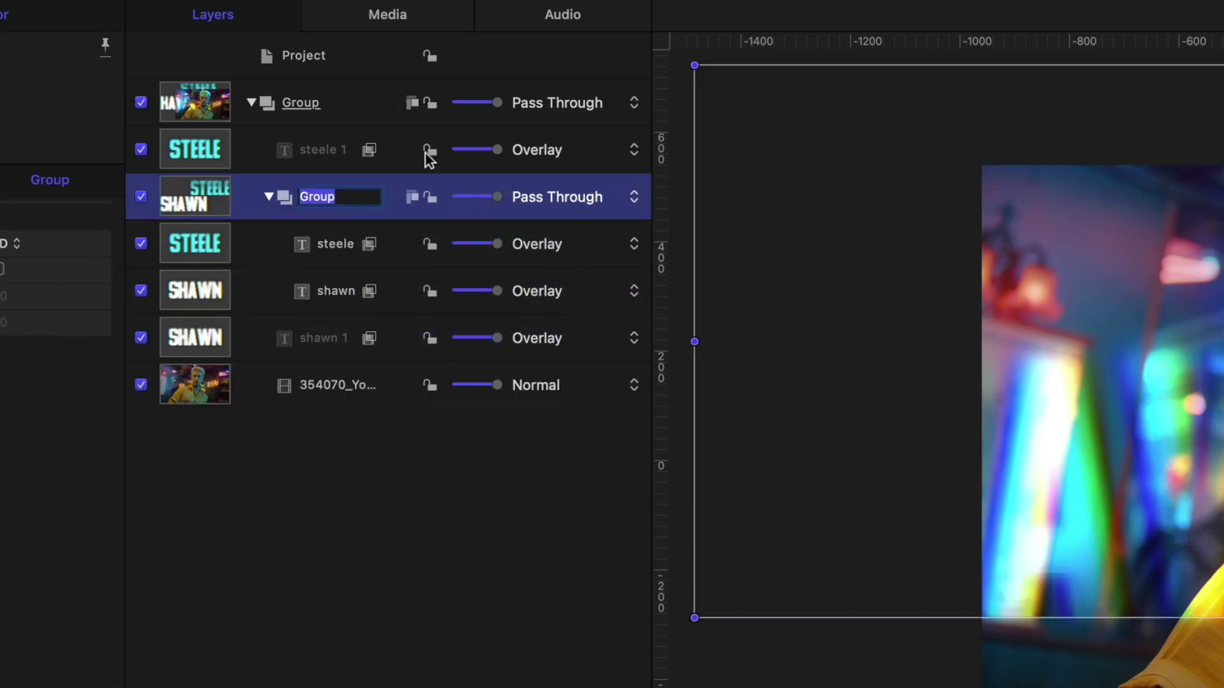
text(LARGE TEXT)
key(Return)
- Align the steele 1 and shawn 1 starts, then group them as SMALL TEXT
drag(372, 325, 518, 254)
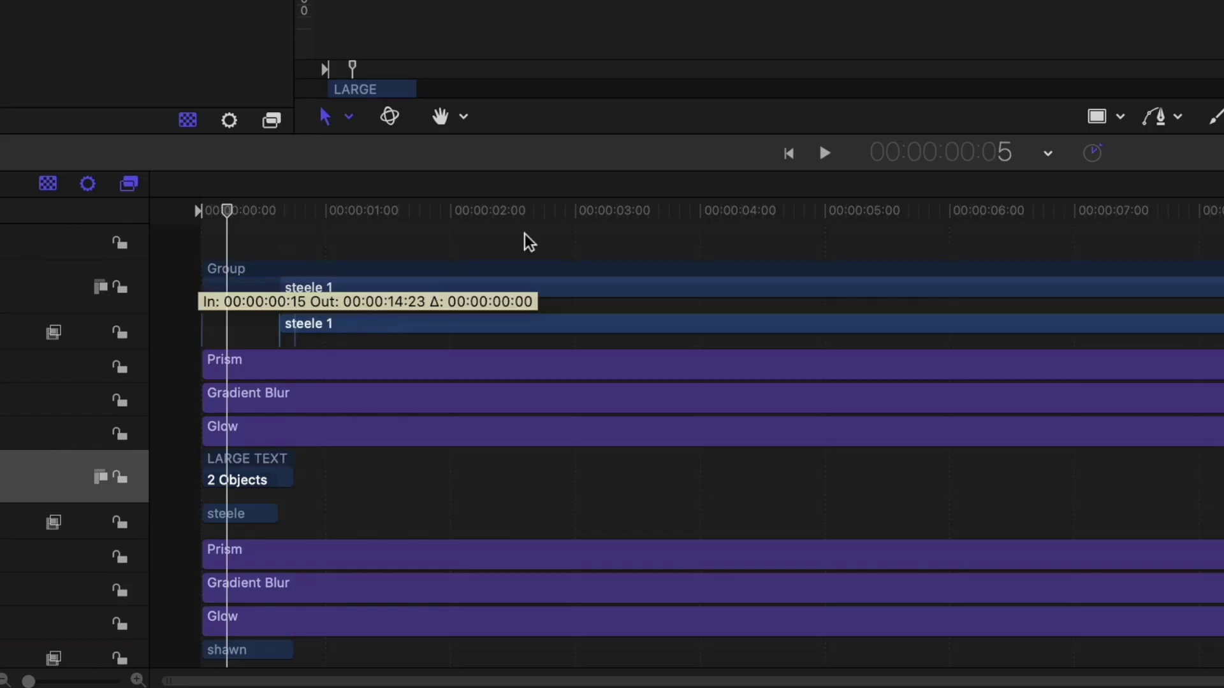
drag(346, 552, 351, 555)
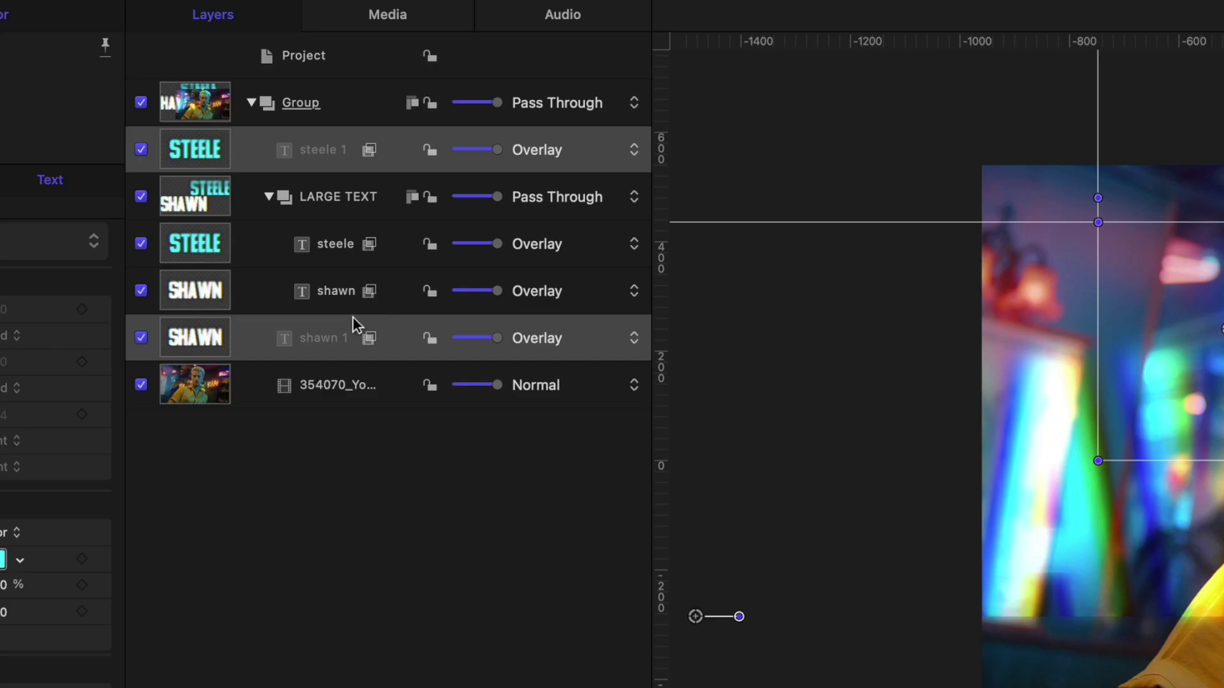
right_click(288, 148)
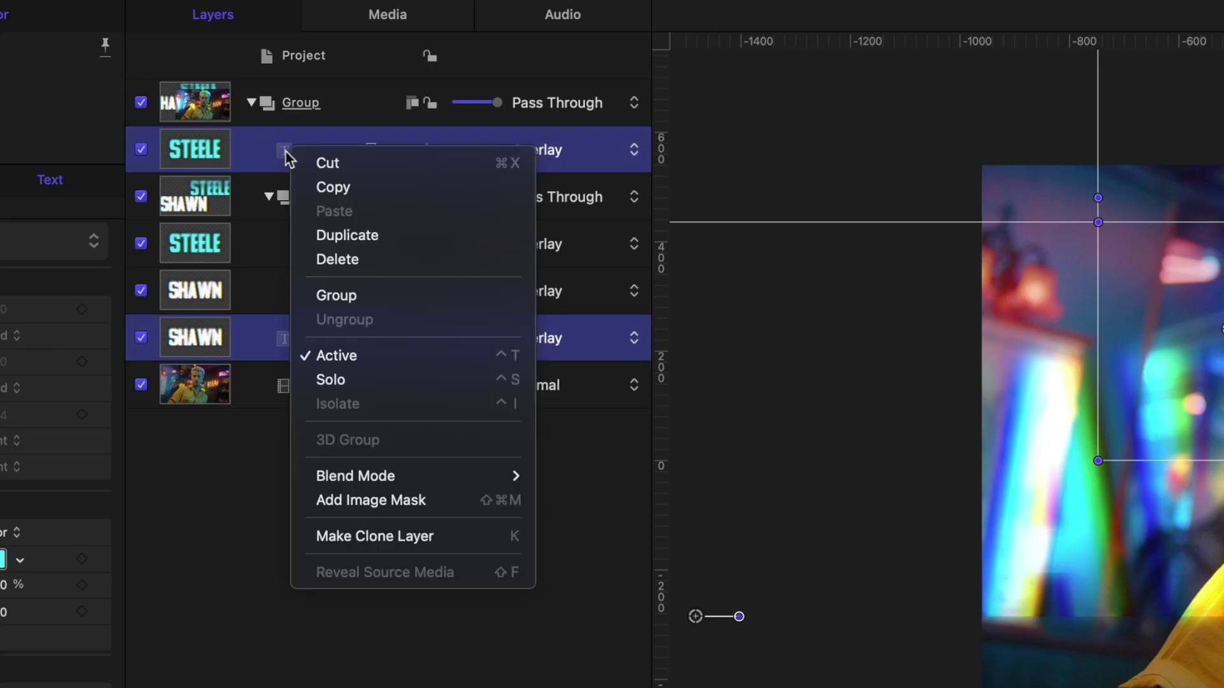
click(322, 295)
double_click(332, 152)
text(s)
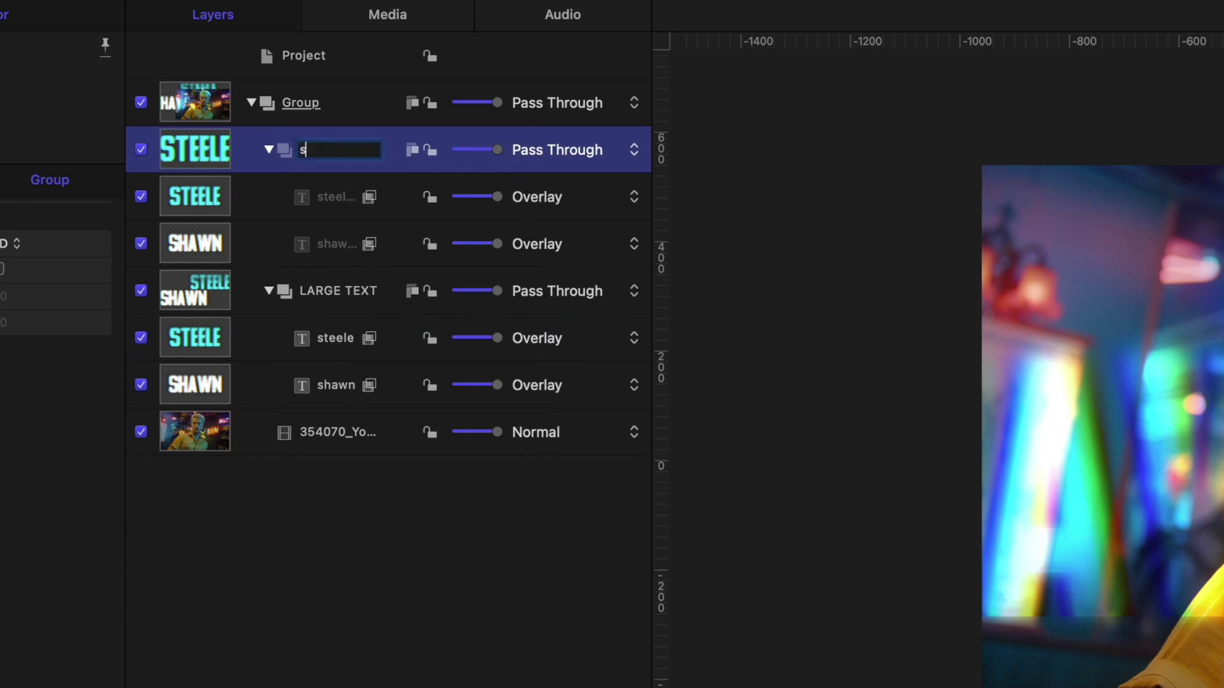
key(Return)
key(Down)
key(Down)
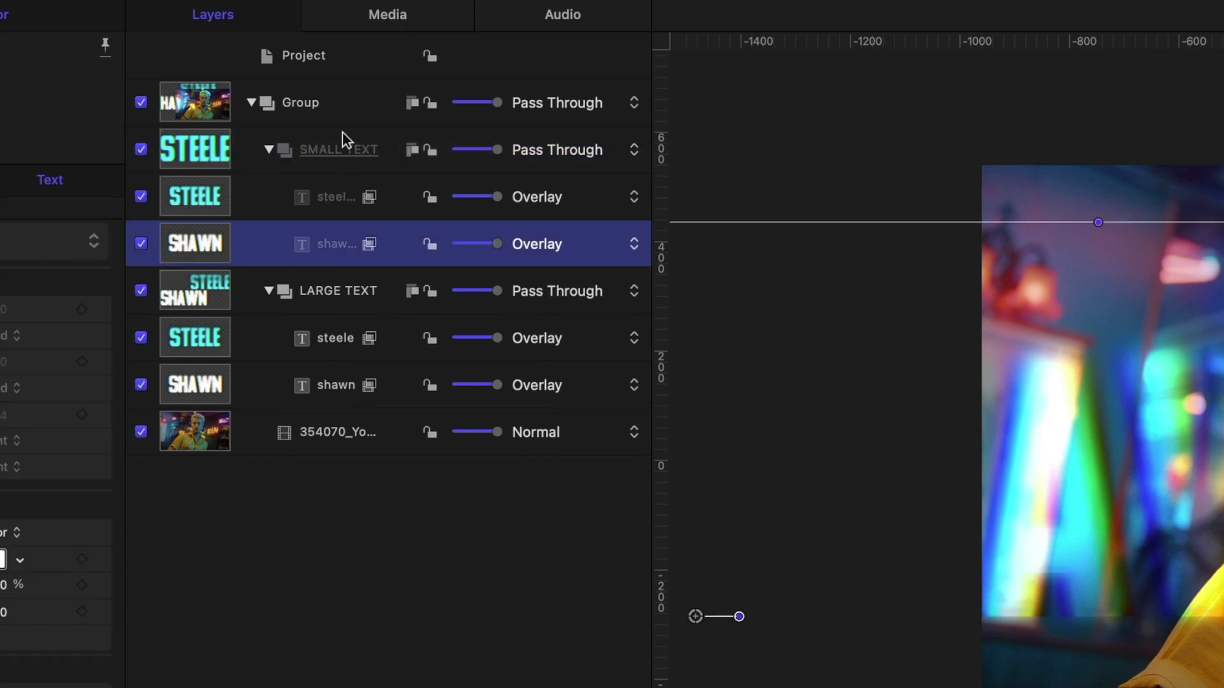
- Set the text size of both small titles, steele 1 and shawn 1, to 208
shift+click(334, 194)
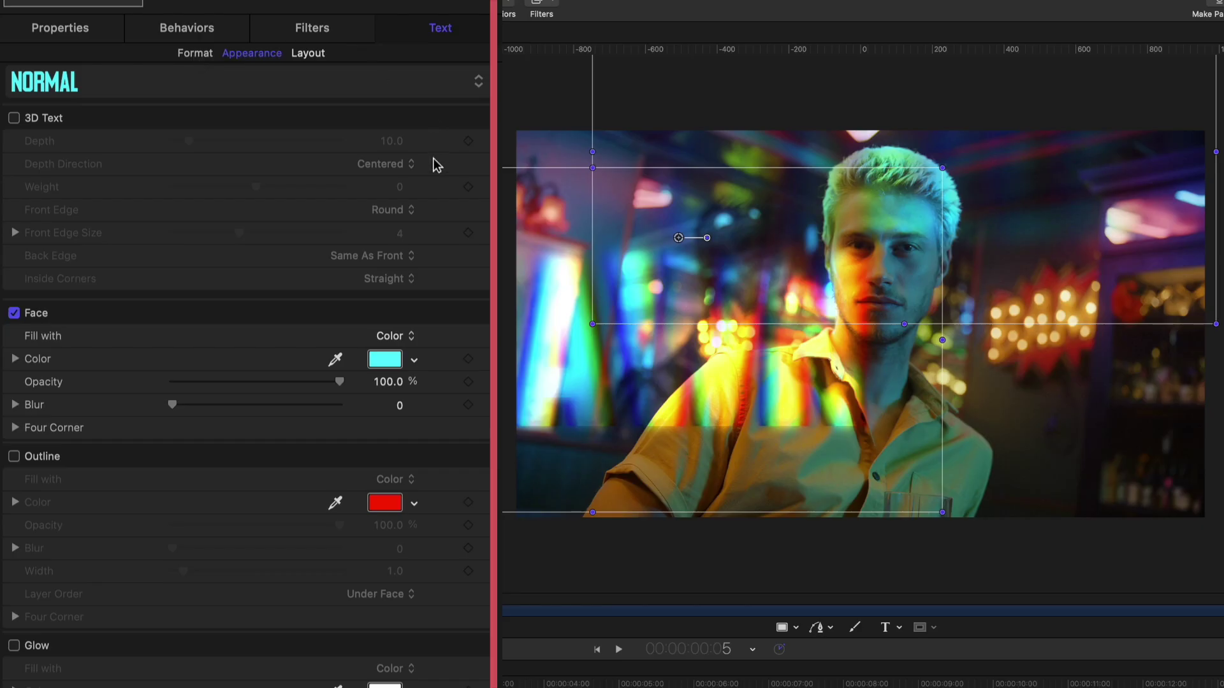
click(195, 53)
click(388, 188)
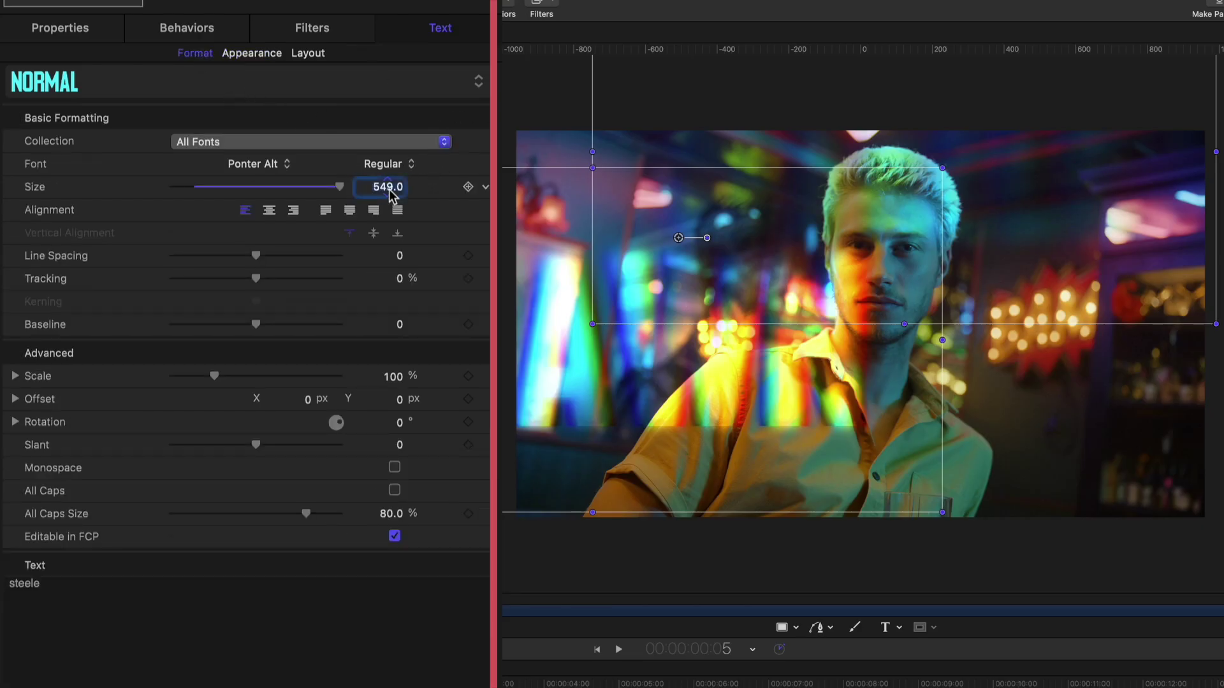
key(Return)
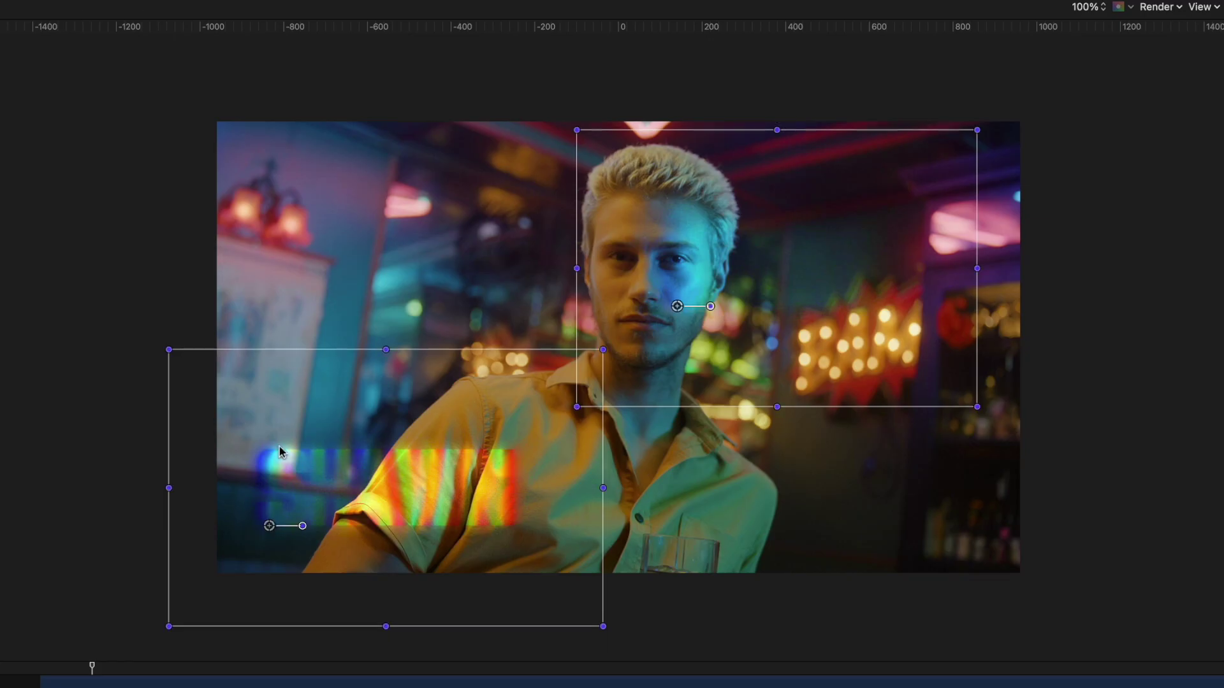
click(487, 209)
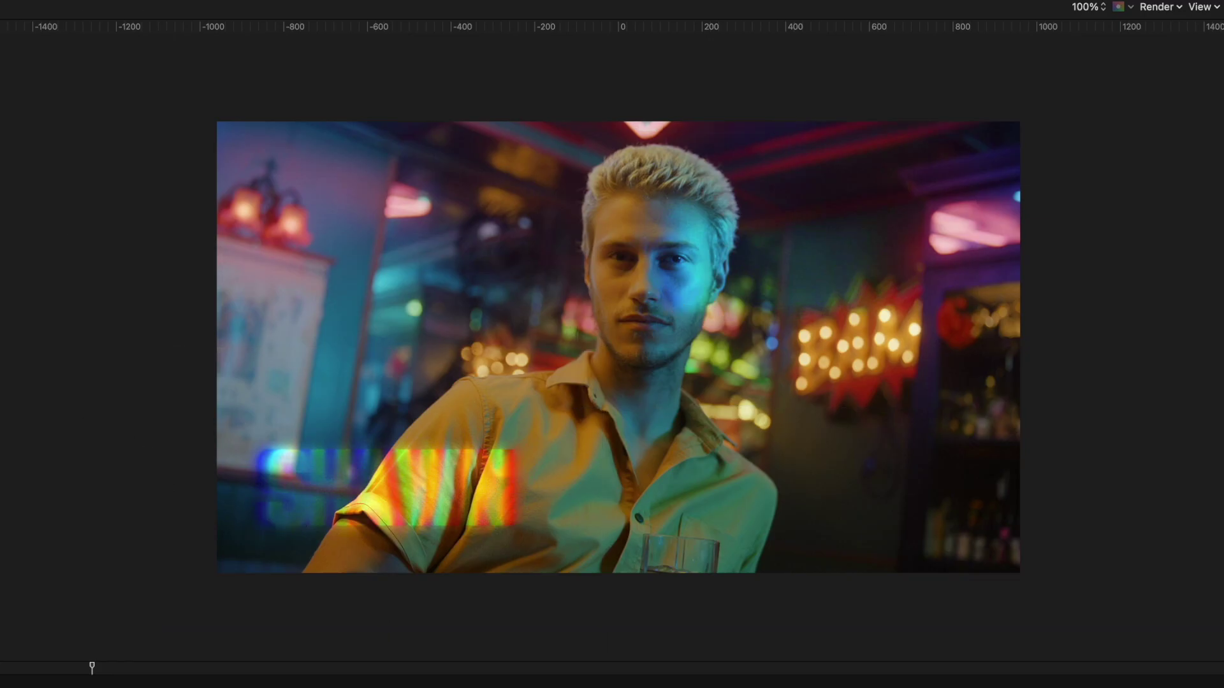
click(751, 243)
drag(752, 243, 487, 374)
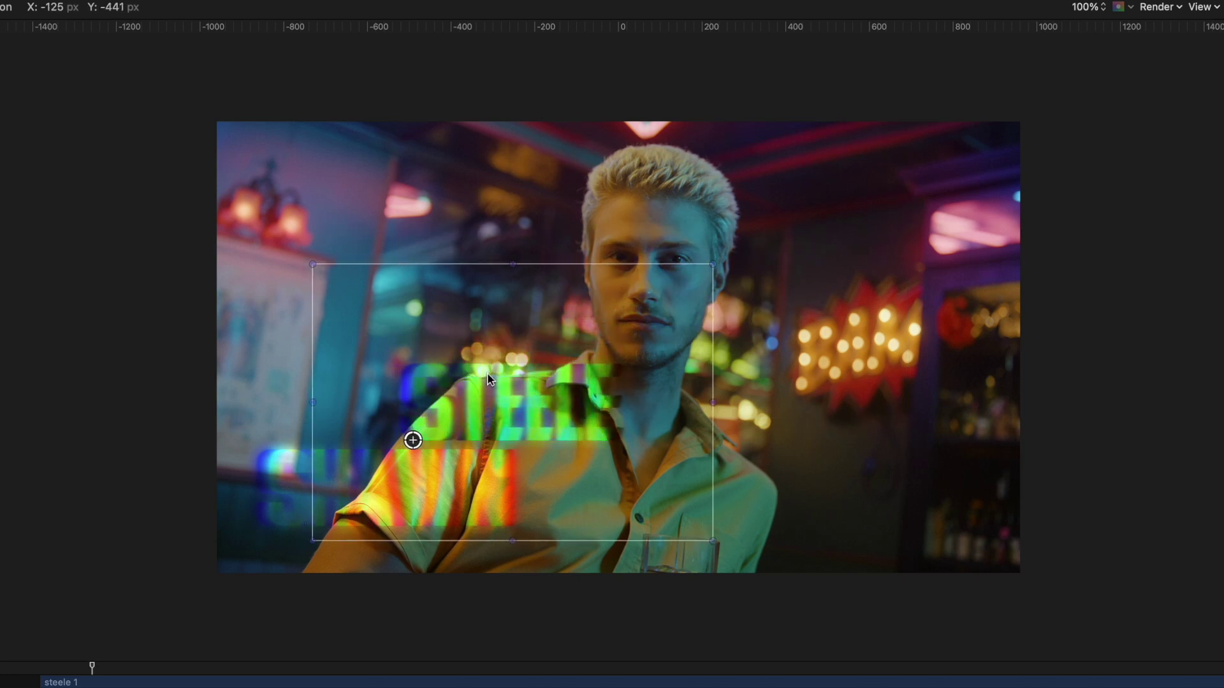
- Set the blend mode of both small titles to Vivid Light
shift+click(347, 154)
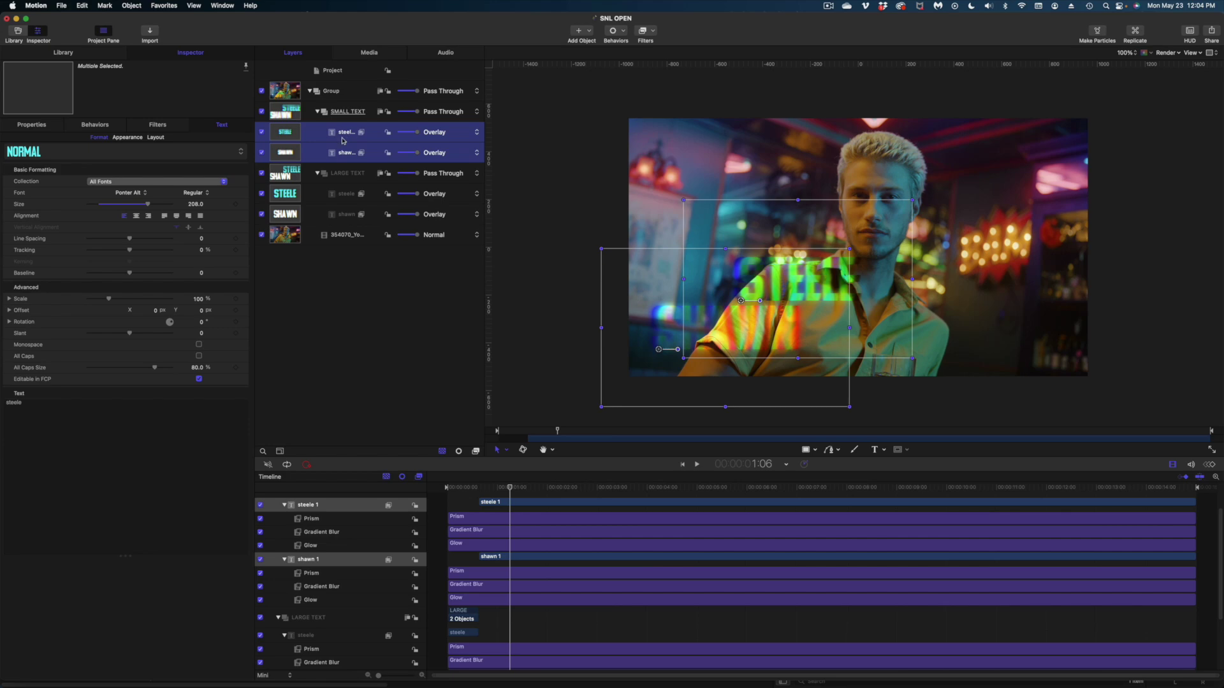
click(33, 126)
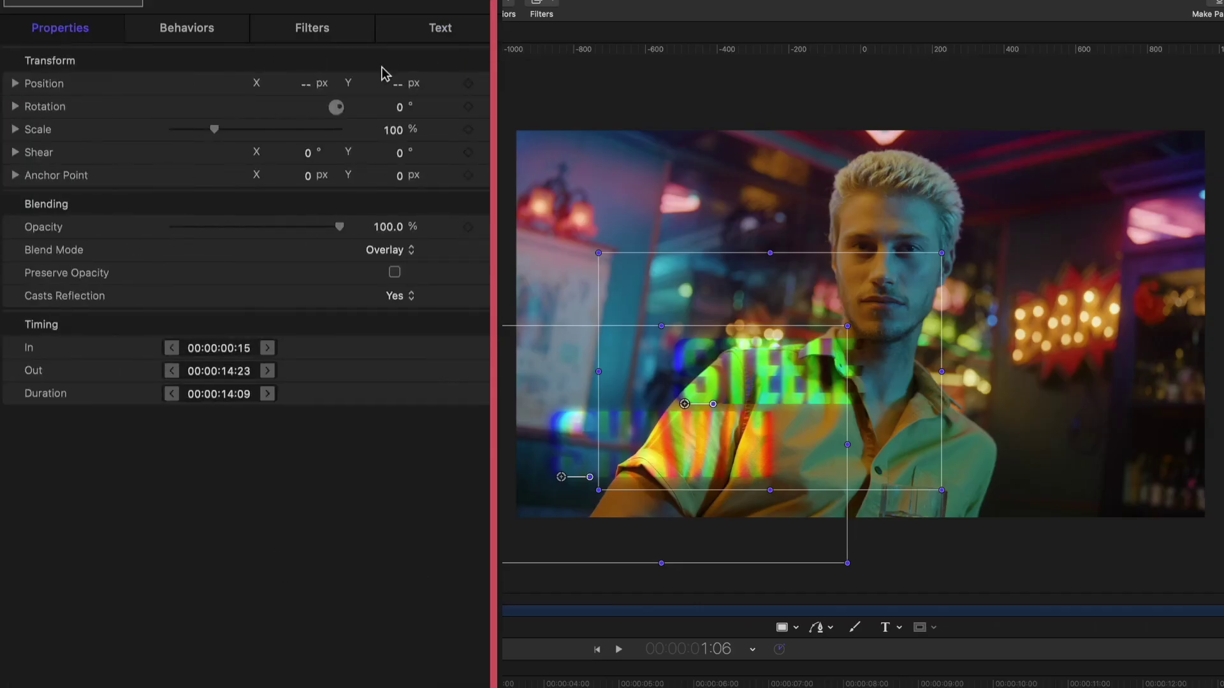
click(390, 251)
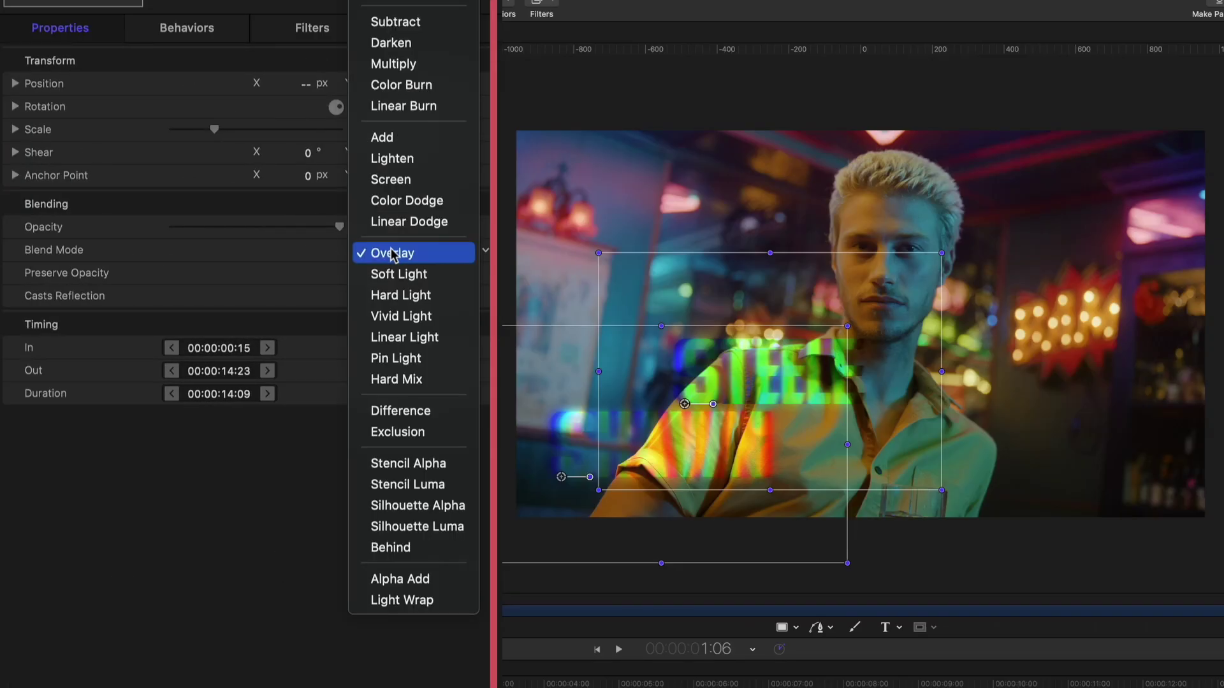
click(411, 316)
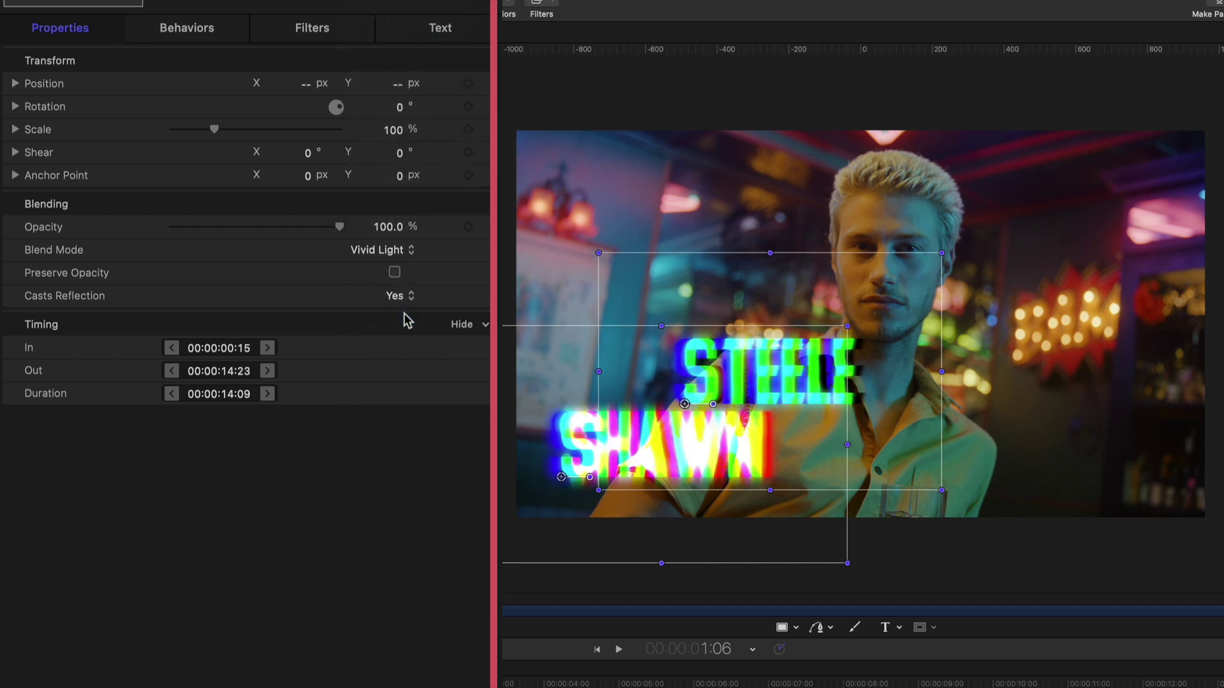
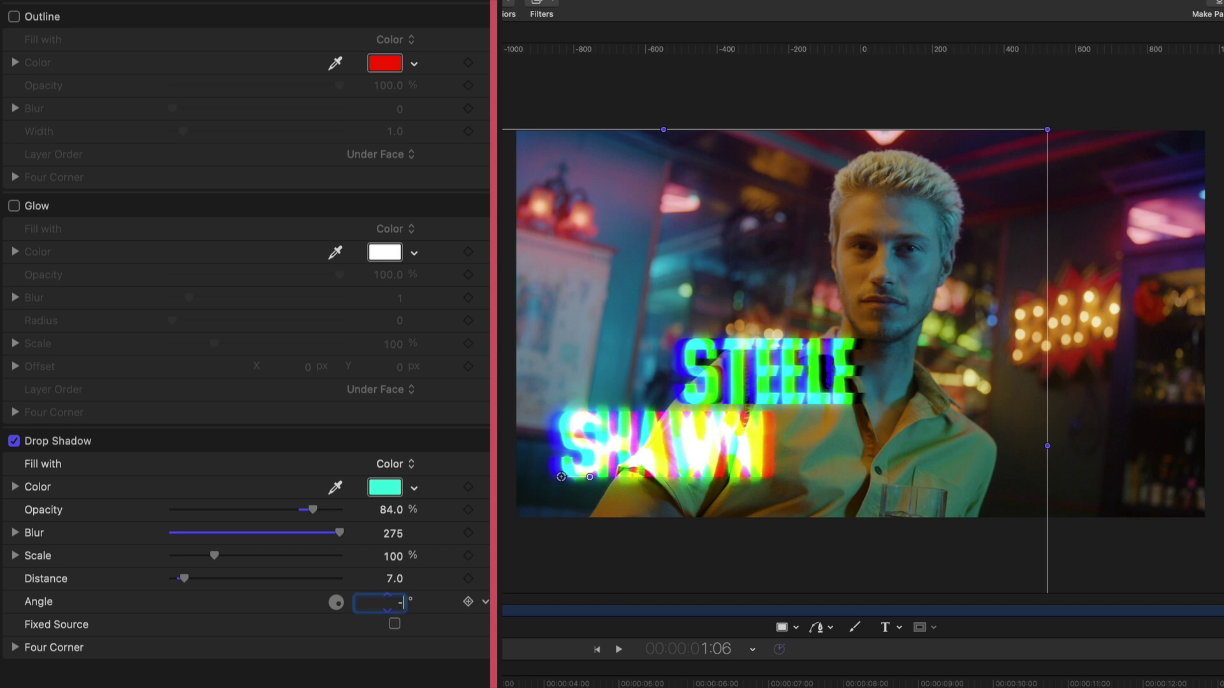
- Confirm the -70° shadow angle and bring up the SHAWN title's filter settings
key(Return)
scroll(298, 31, up, 10)
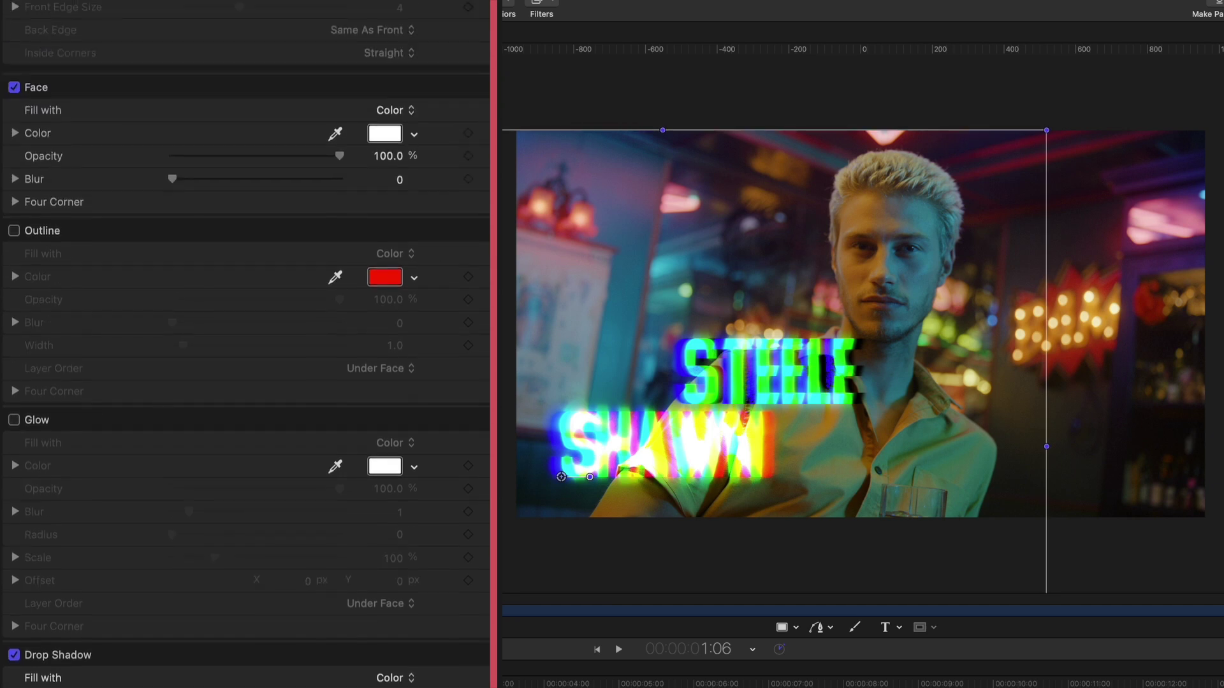
click(300, 27)
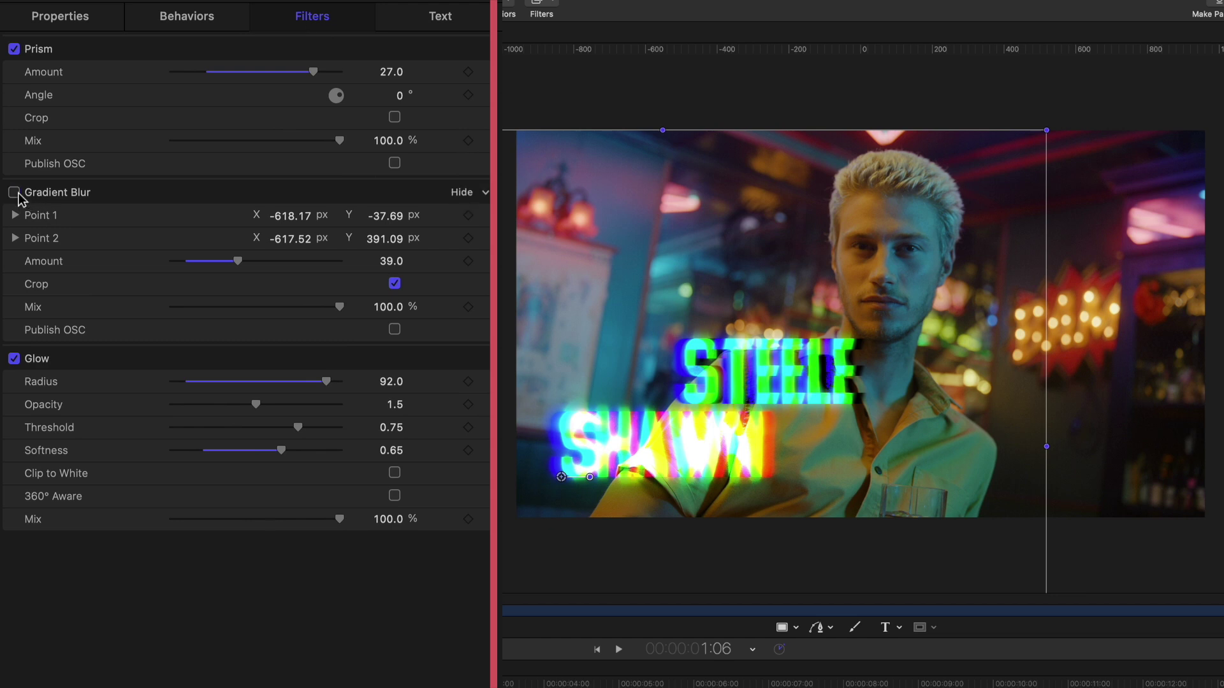
- Set the Glow to radius 49, opacity 1, softness 0.35 and 37% mix
click(393, 383)
text(49)
key(Return)
click(396, 404)
text(1)
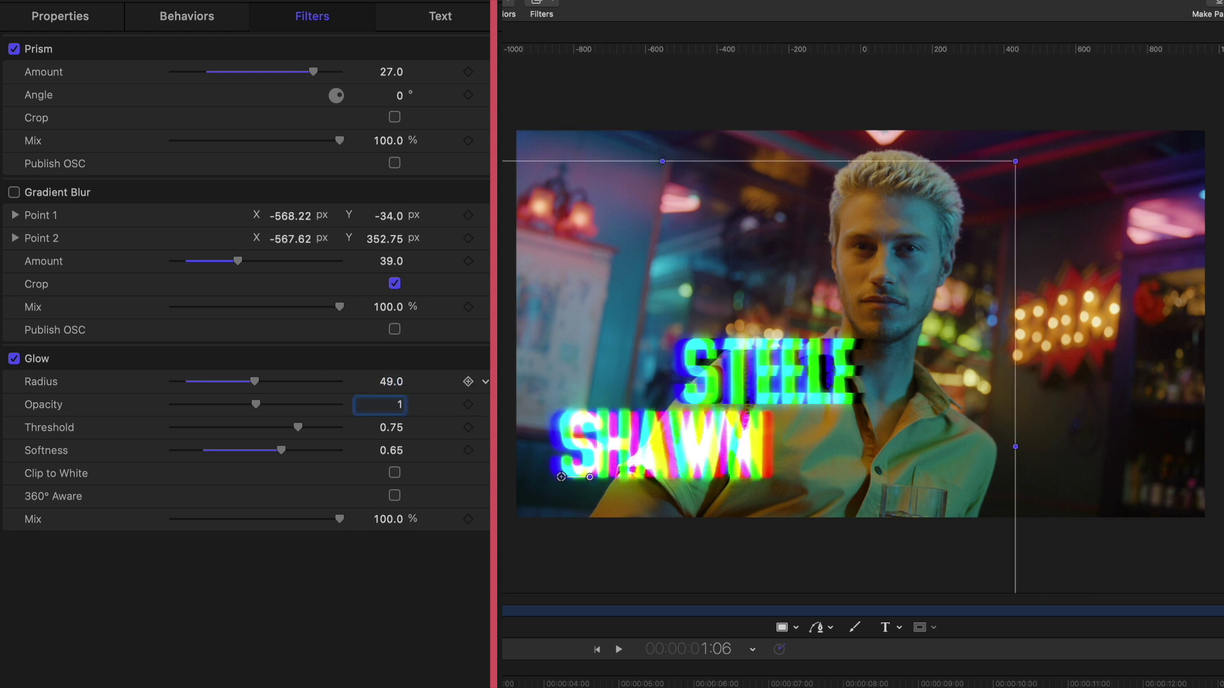
key(Return)
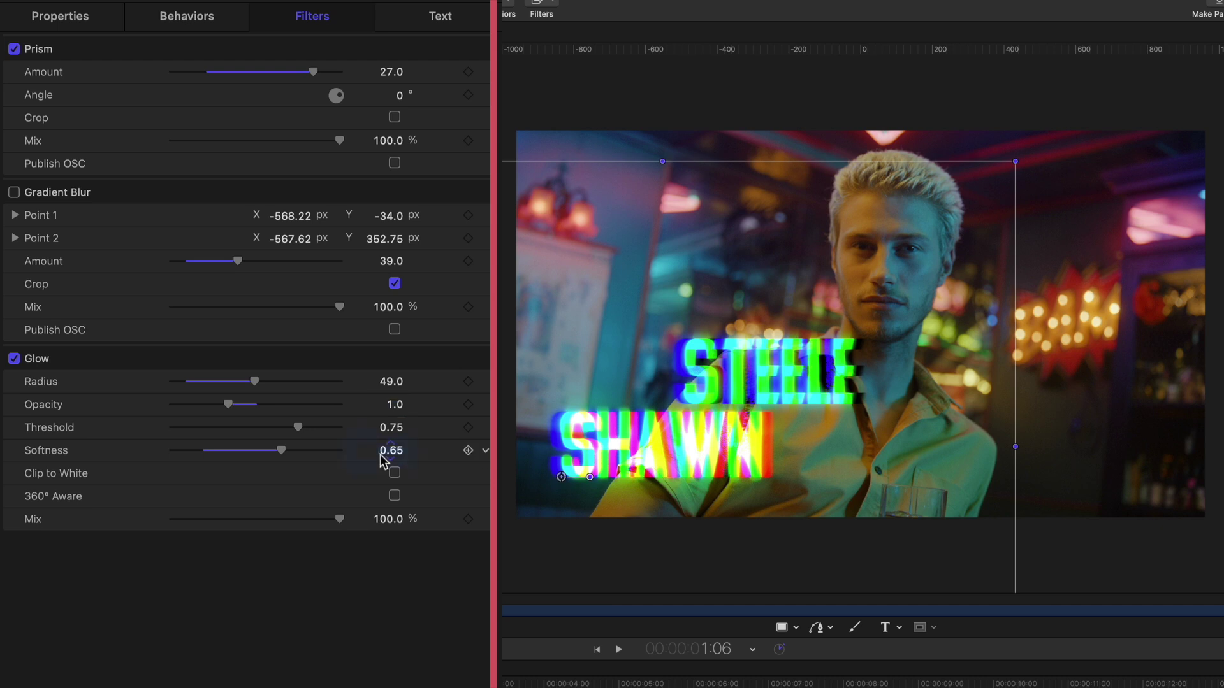
click(391, 450)
text(0.35)
key(Return)
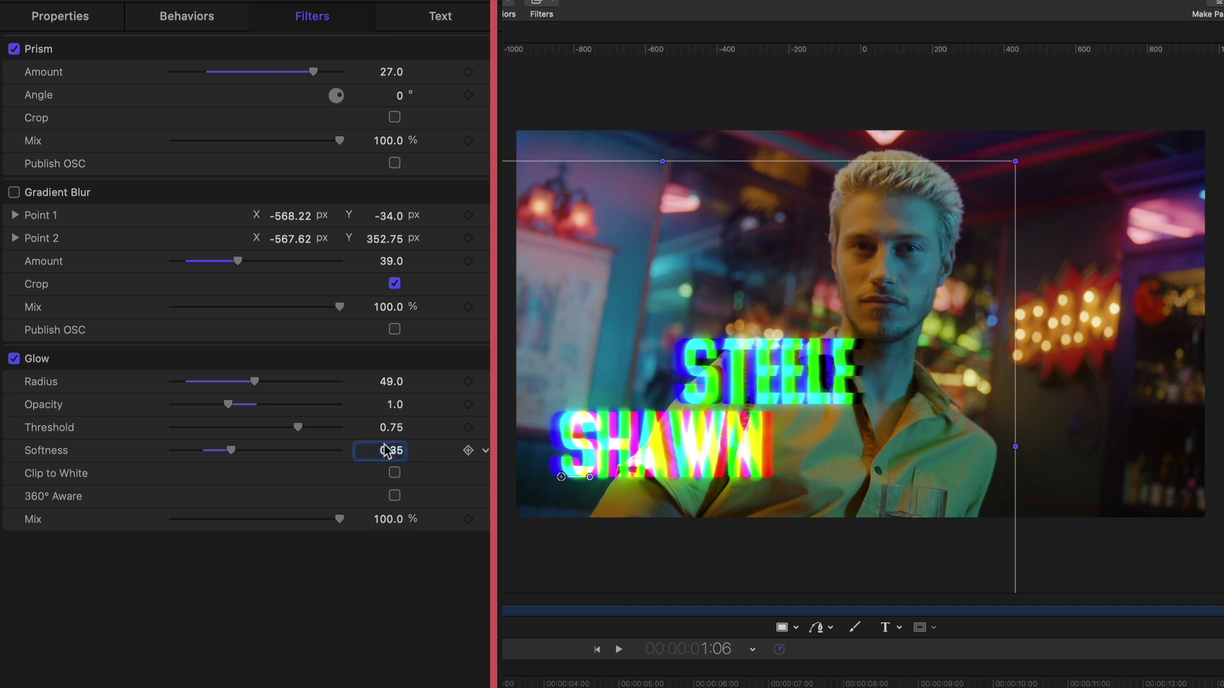
click(390, 519)
text(37)
key(Return)
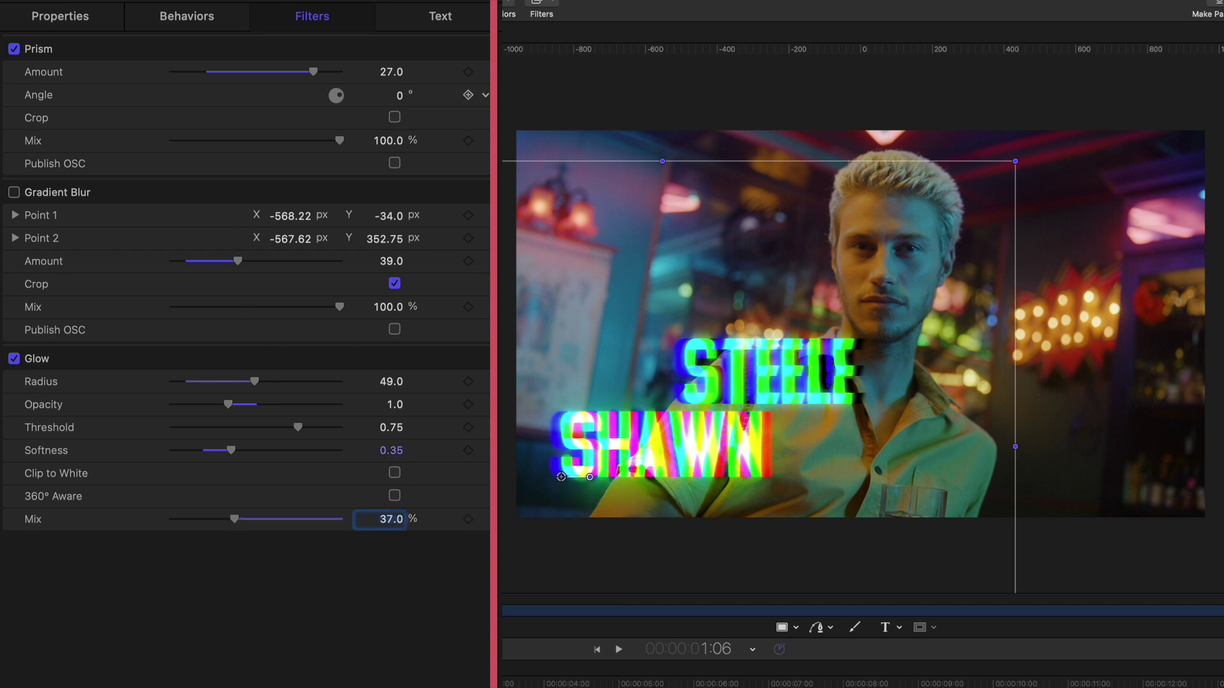
- Set the Prism filter to amount 6, angle 270° and 37% mix
click(174, 49)
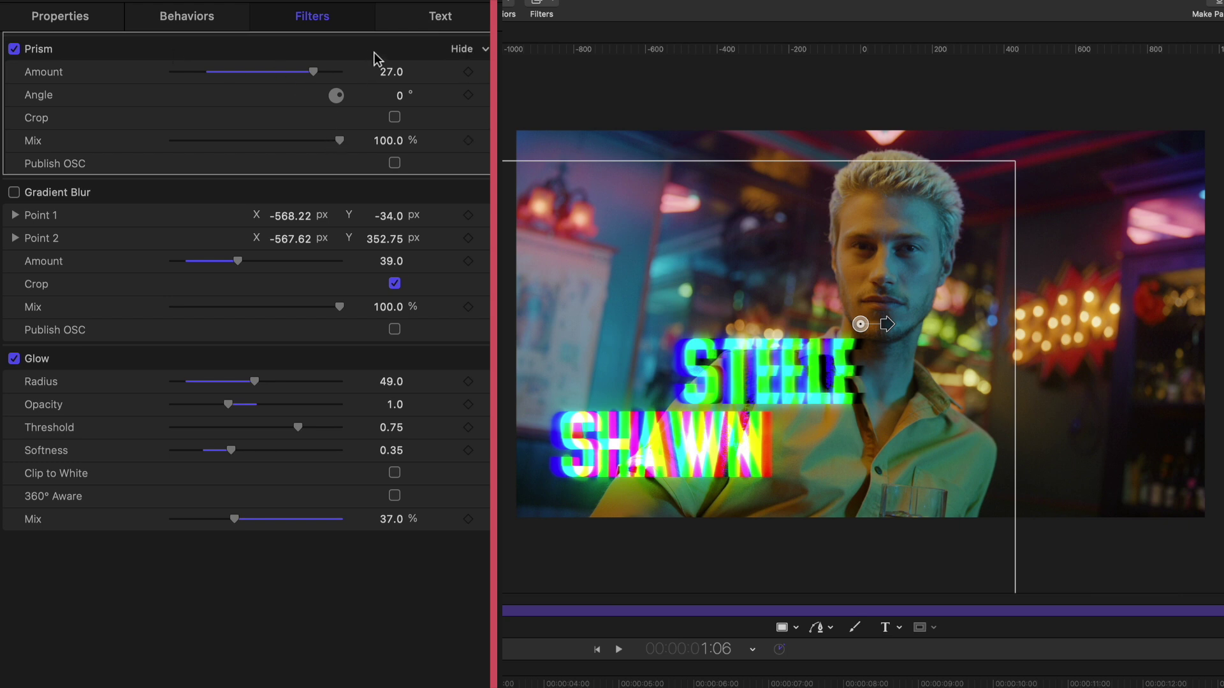
click(399, 63)
text(6)
key(Return)
click(398, 97)
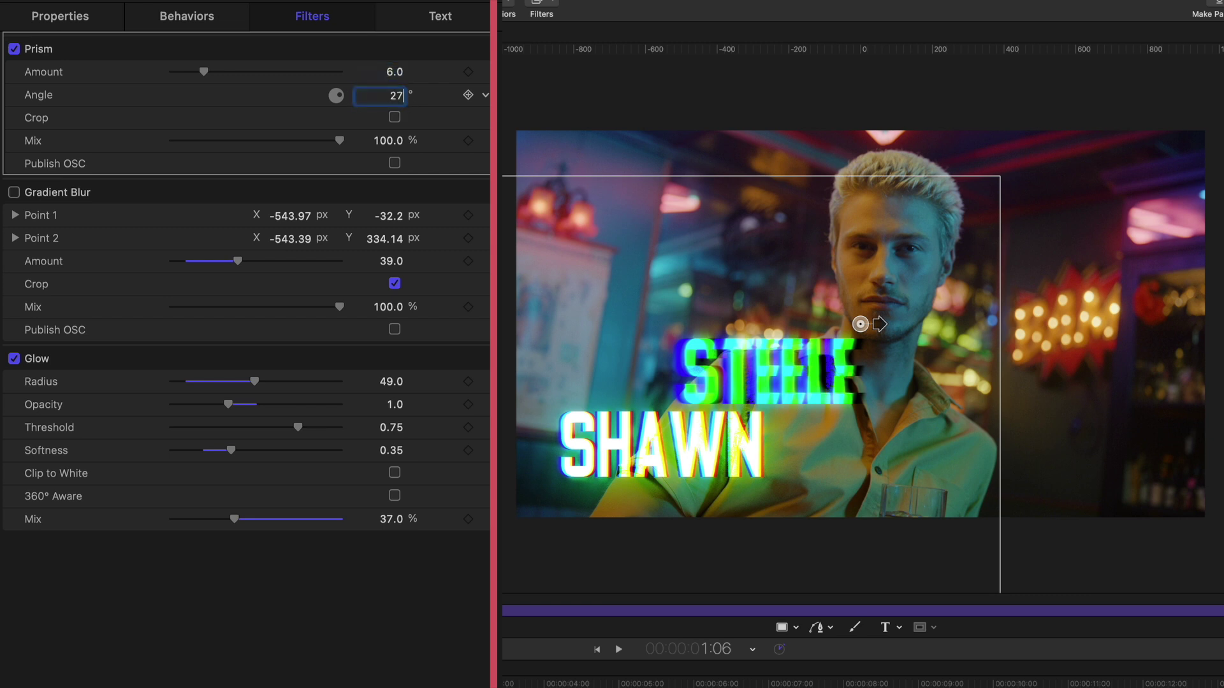
text(270)
key(Return)
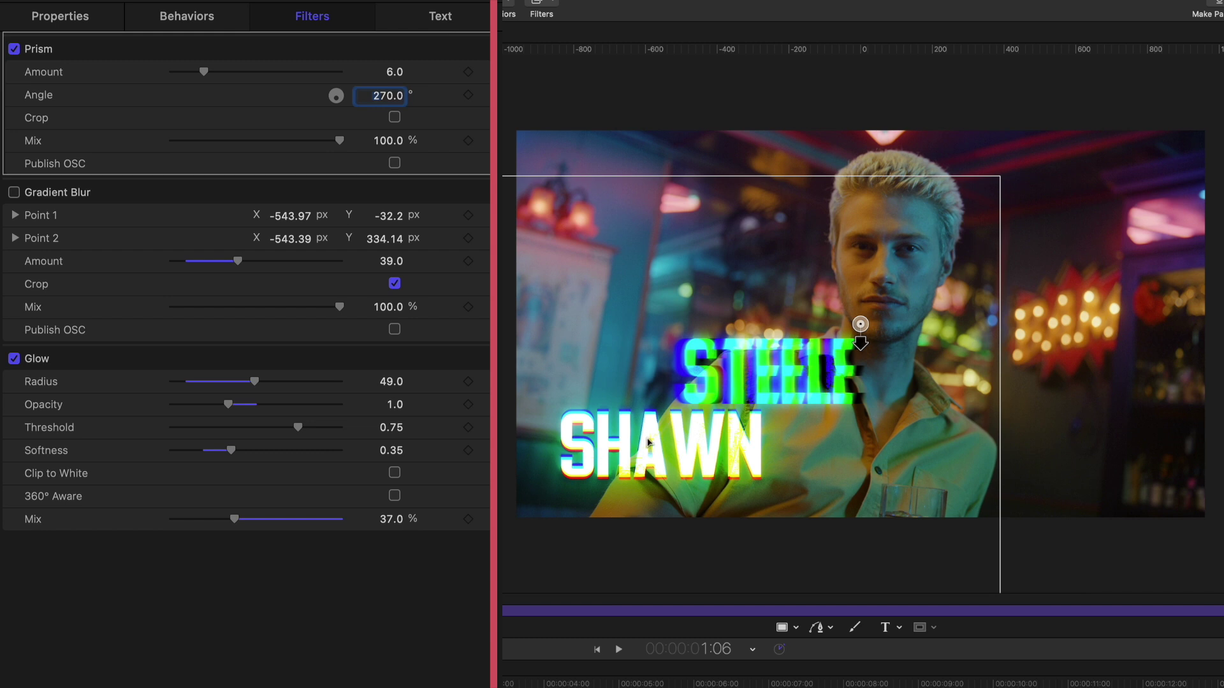
click(391, 140)
text(37)
key(Return)
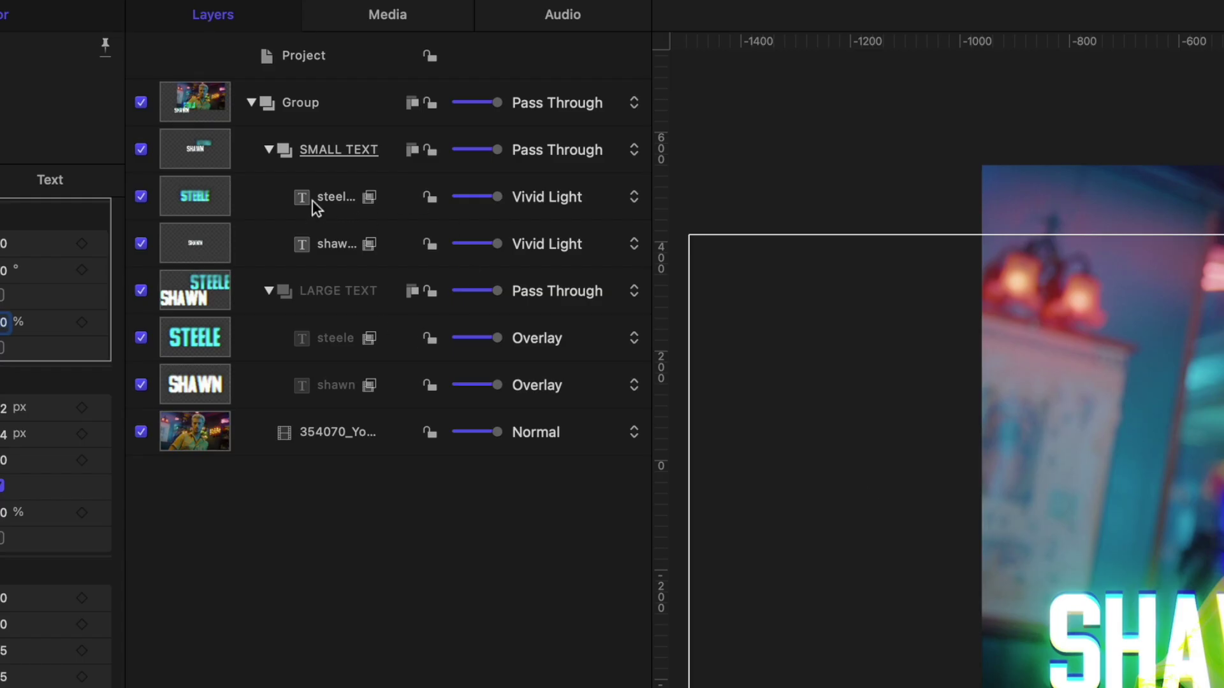
click(344, 130)
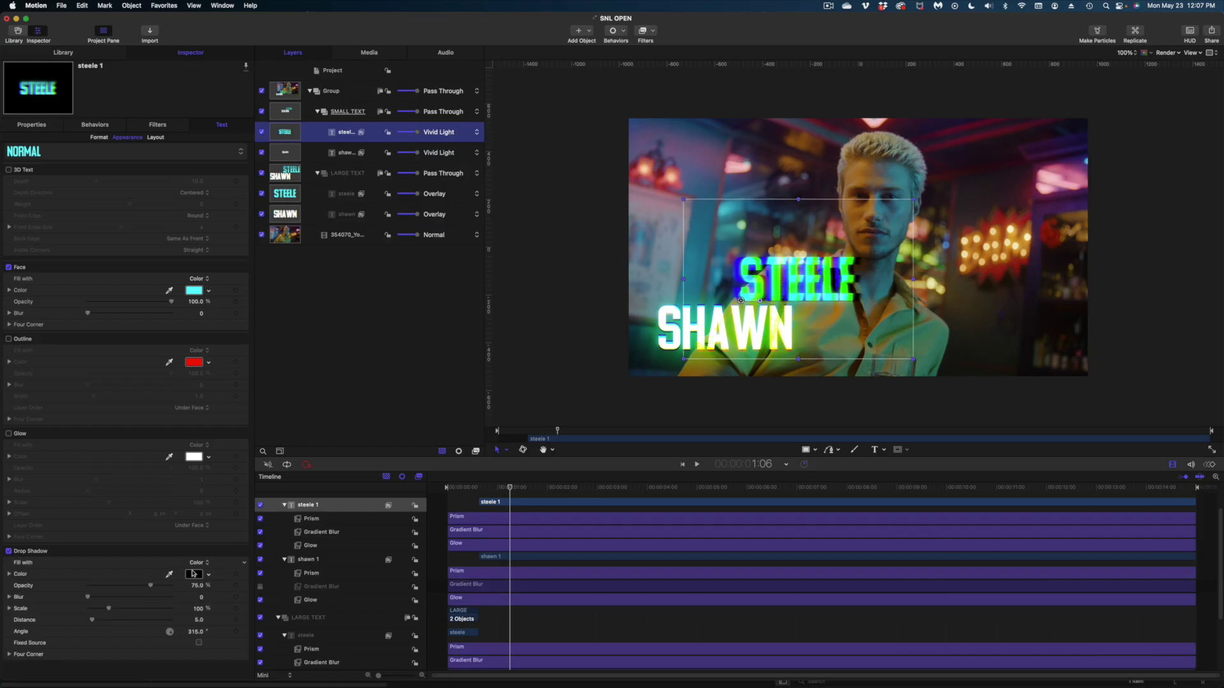
- Give STEELE a teal drop shadow at 100% opacity, blur 275, distance 7, angle -70°
click(194, 574)
click(470, 281)
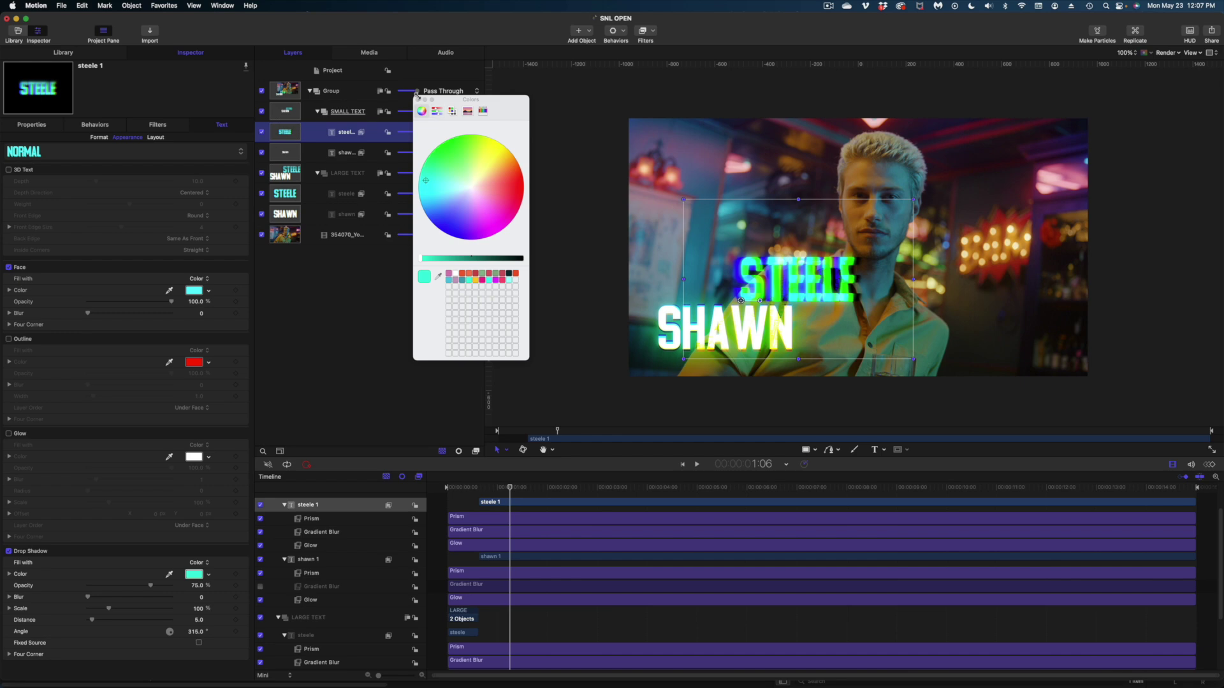
click(416, 100)
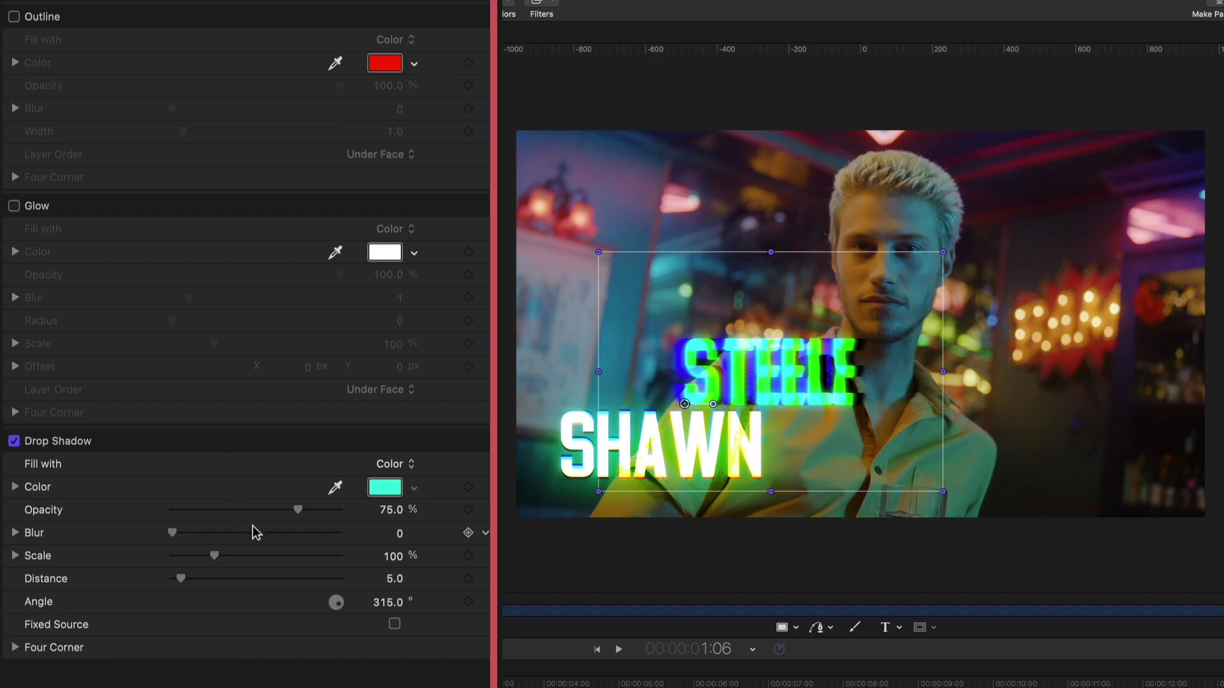
drag(150, 585, 189, 584)
click(396, 533)
text(275)
key(Return)
click(395, 578)
text(7)
key(Return)
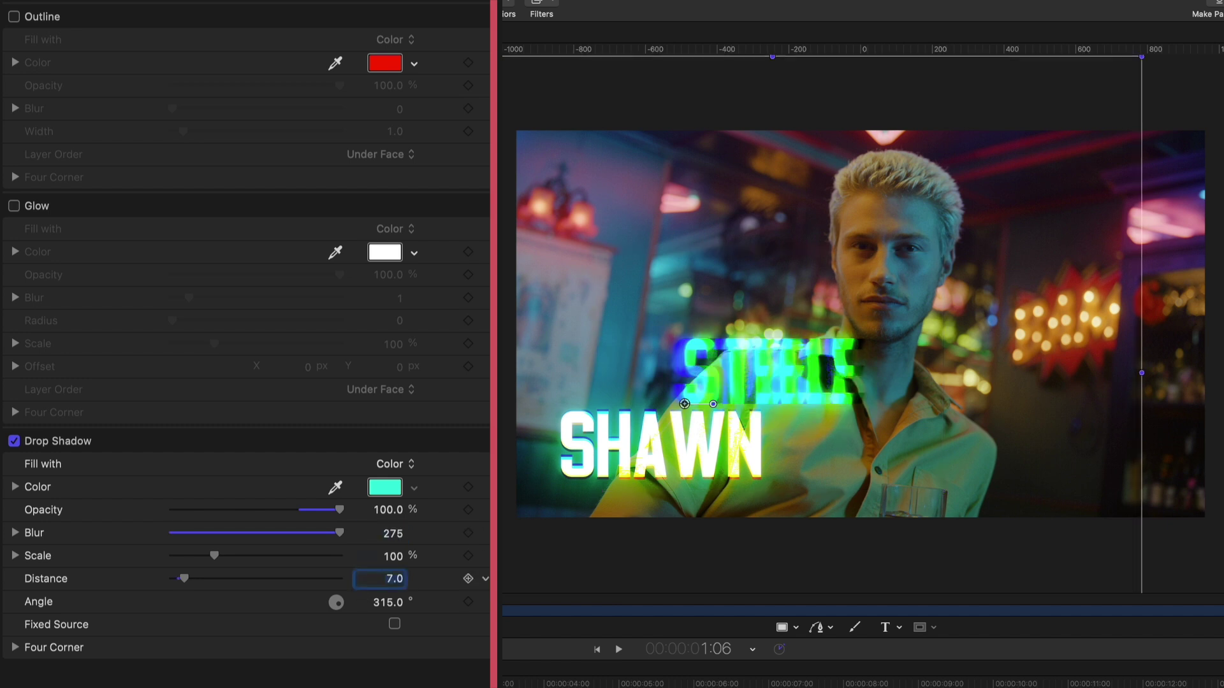
click(393, 602)
text(-70)
key(Return)
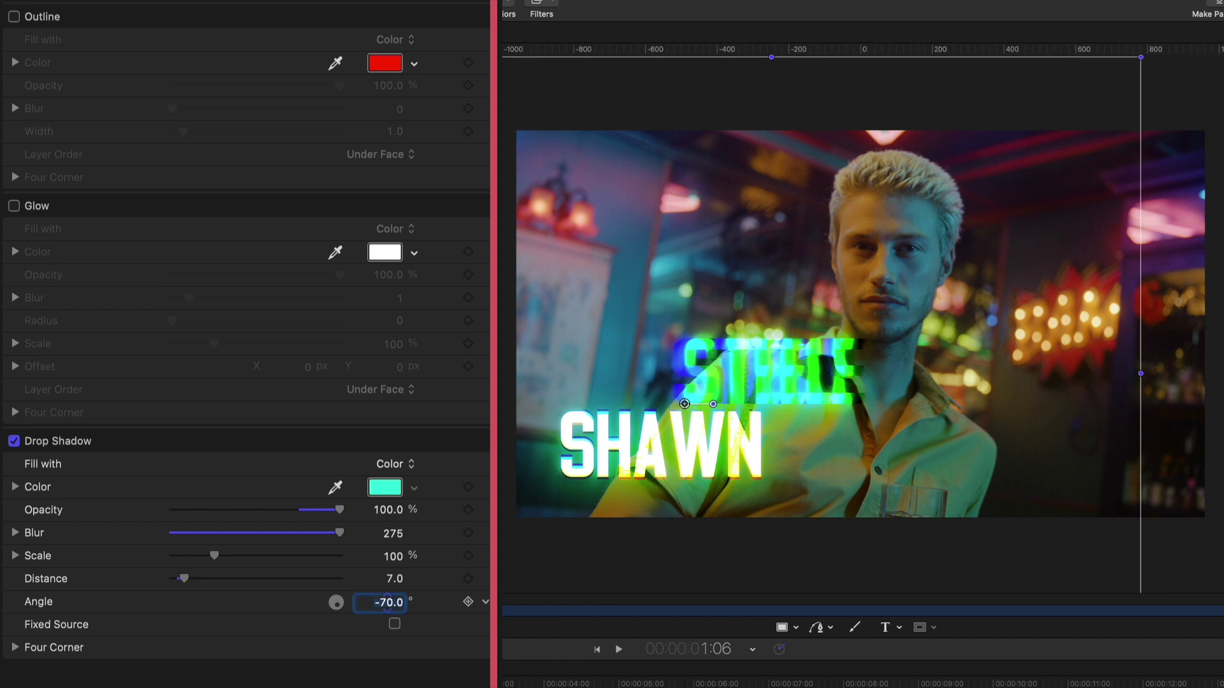
- Disable STEELE's Prism and Gradient Blur filters and set its Glow radius to 55
scroll(469, 490, up, 10)
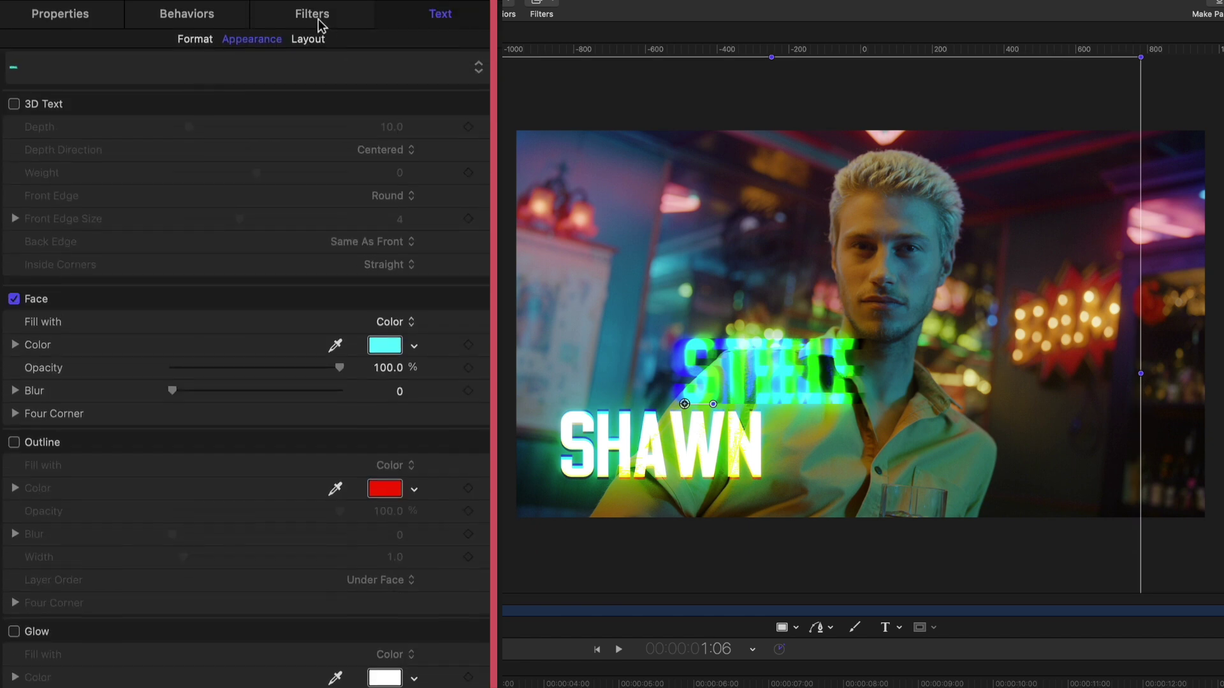
click(319, 18)
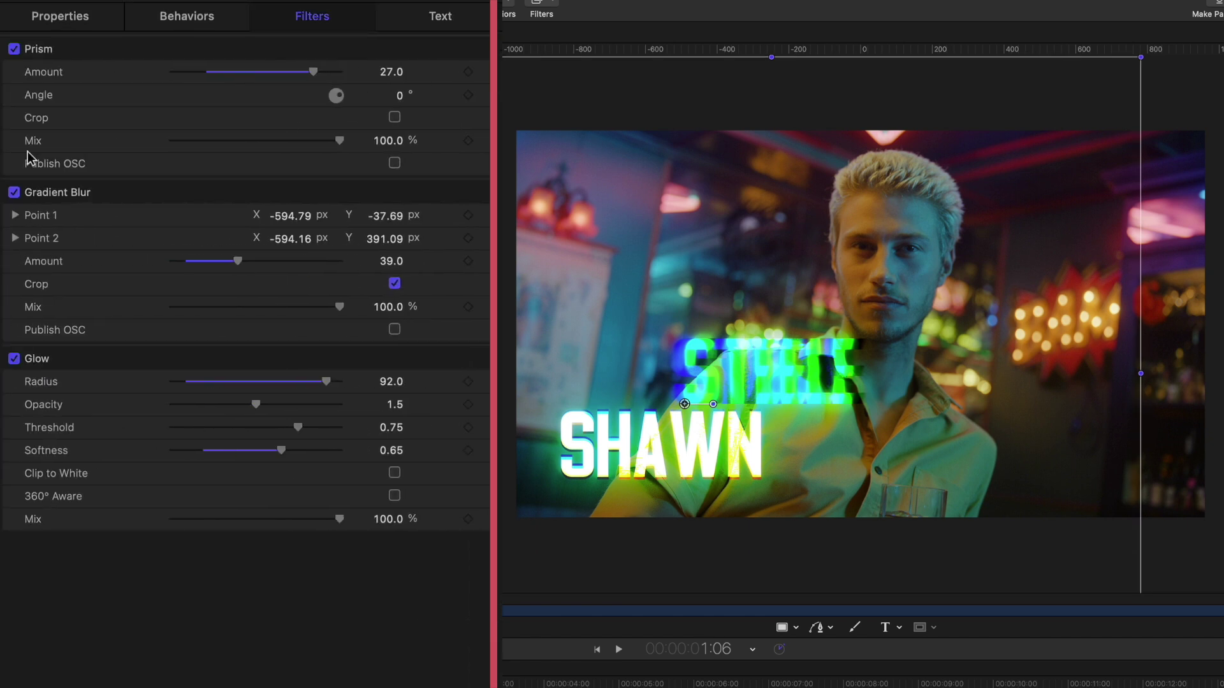
click(14, 49)
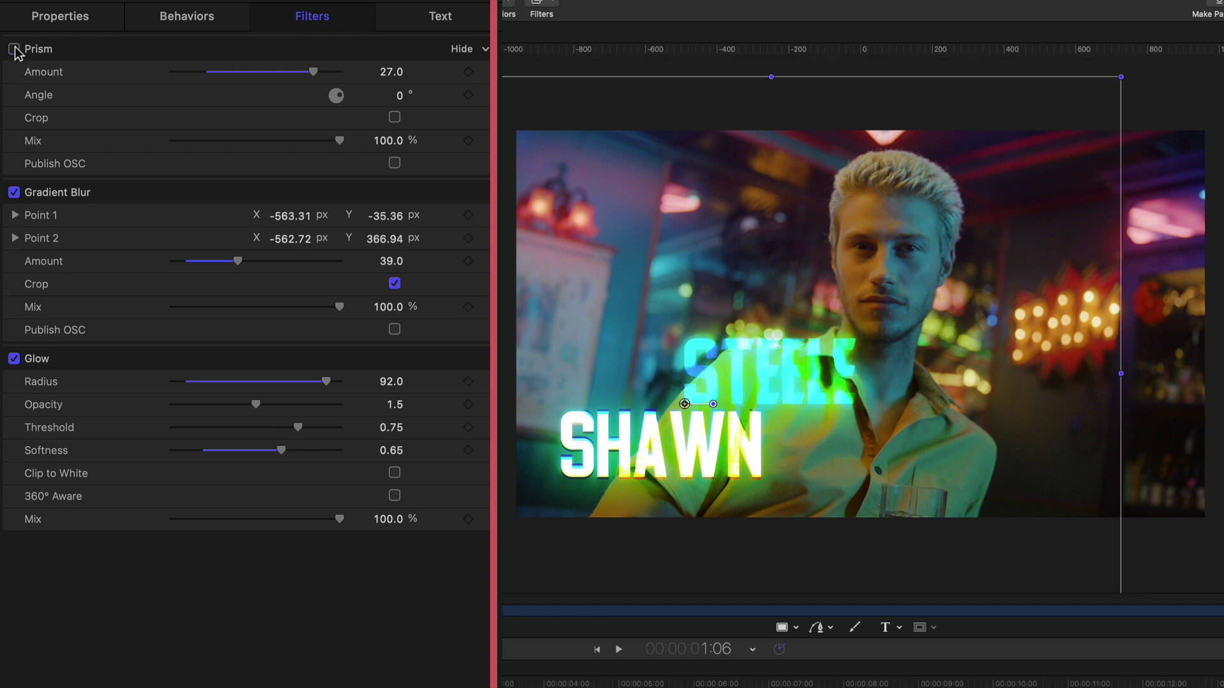
click(14, 192)
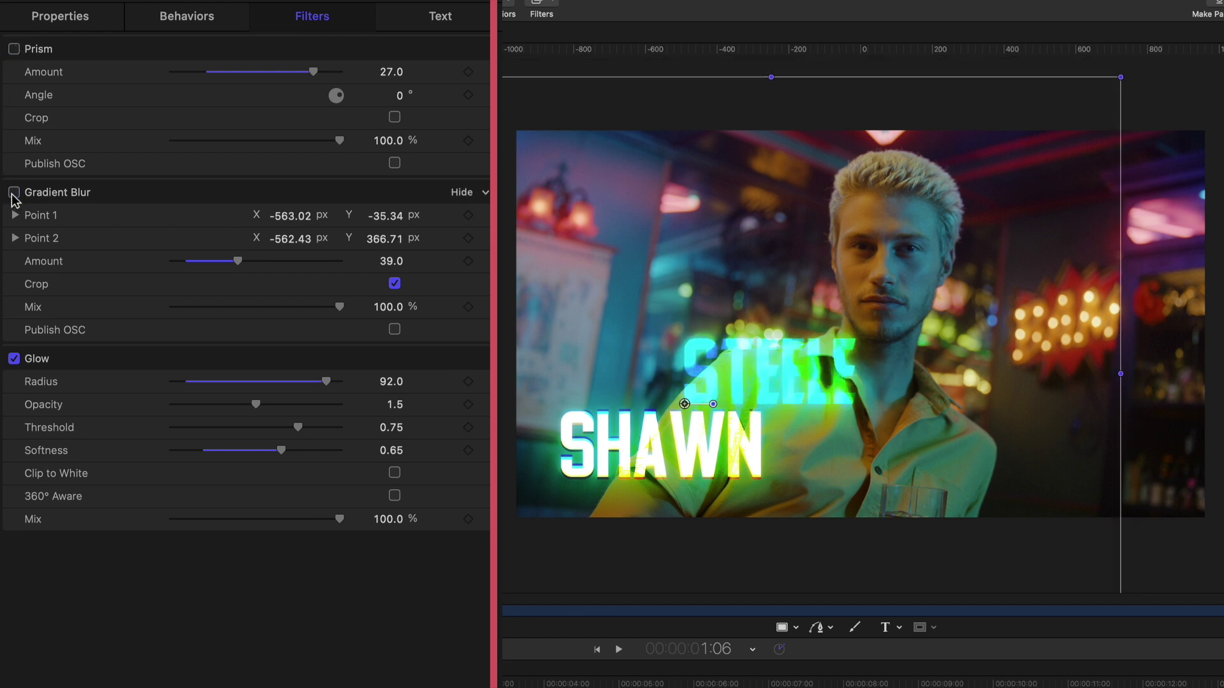
click(404, 386)
text(55)
key(Return)
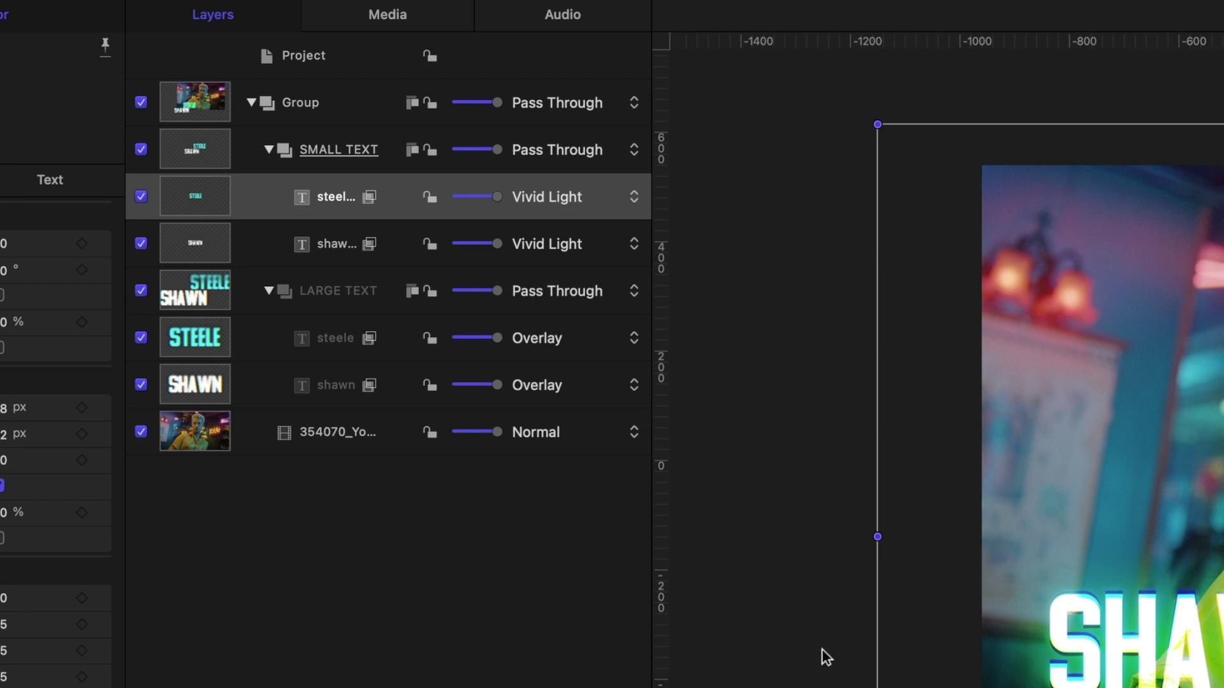
- Add a Randomize behaviour to the small SHAWN layer targeting Prism Mix, and show its curve
click(313, 256)
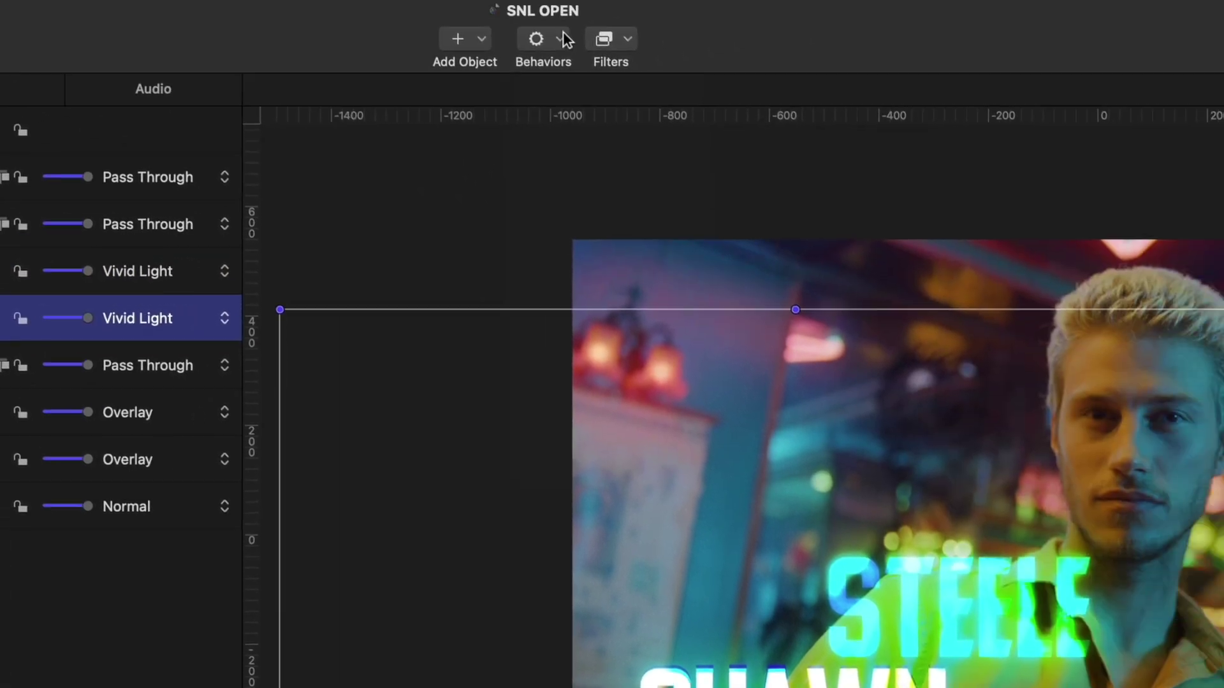
click(562, 38)
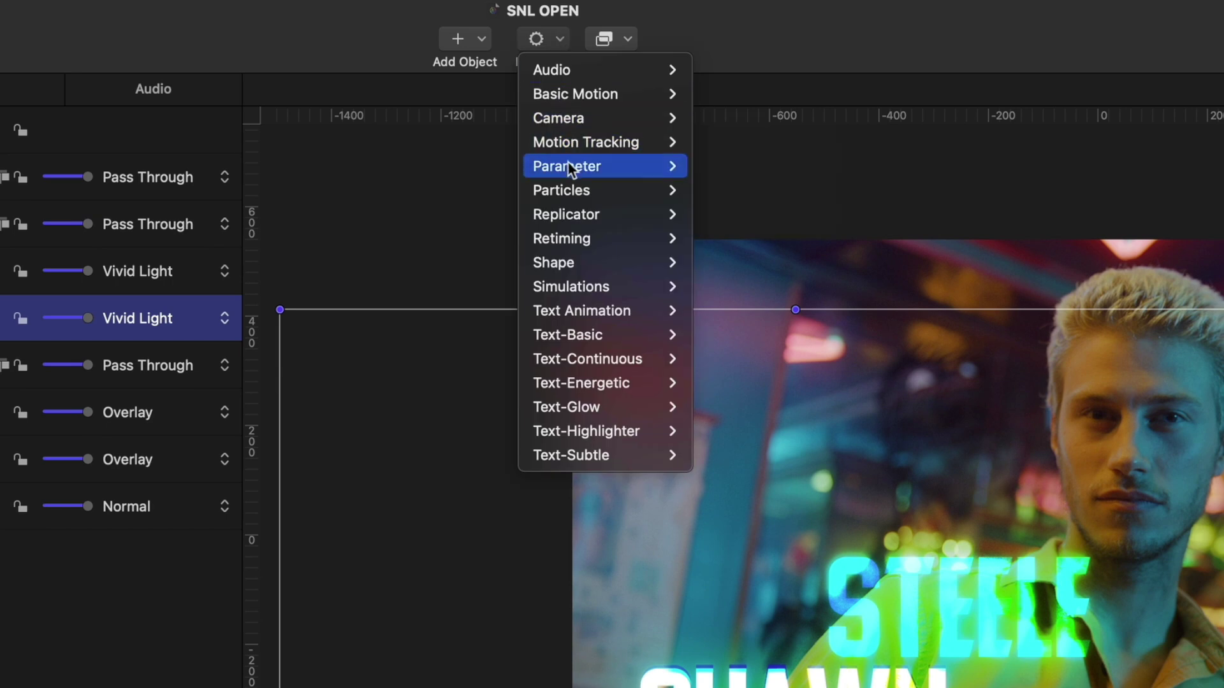
mouse_move(569, 165)
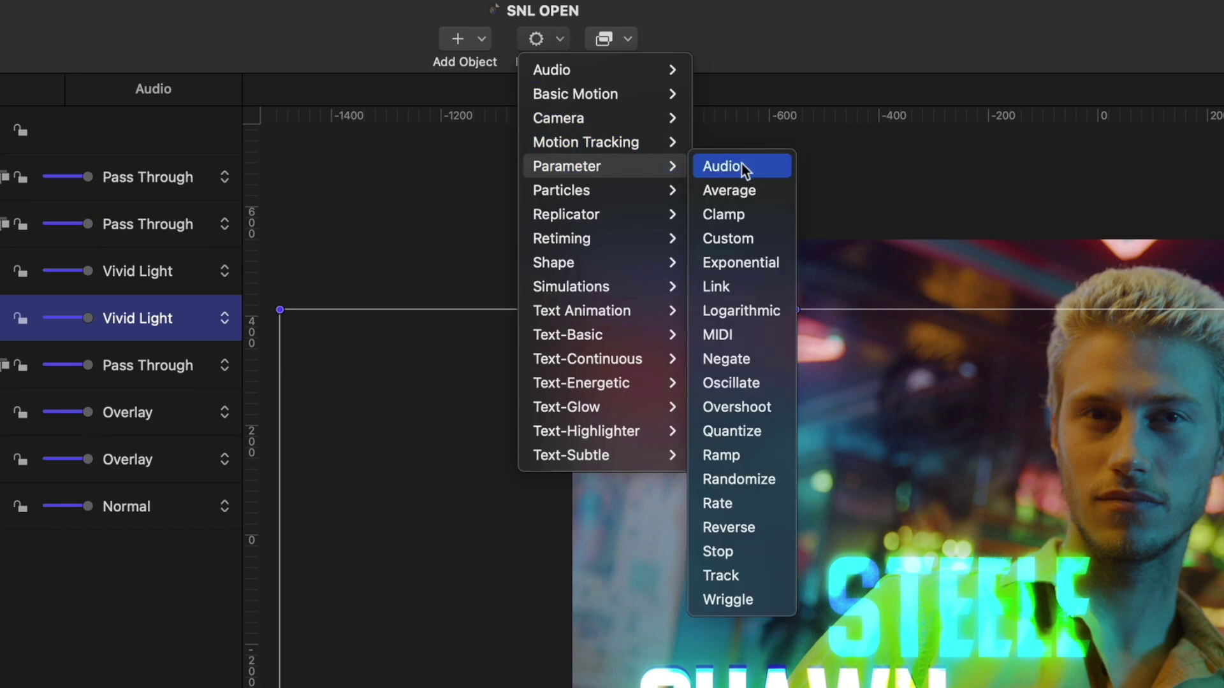
click(742, 480)
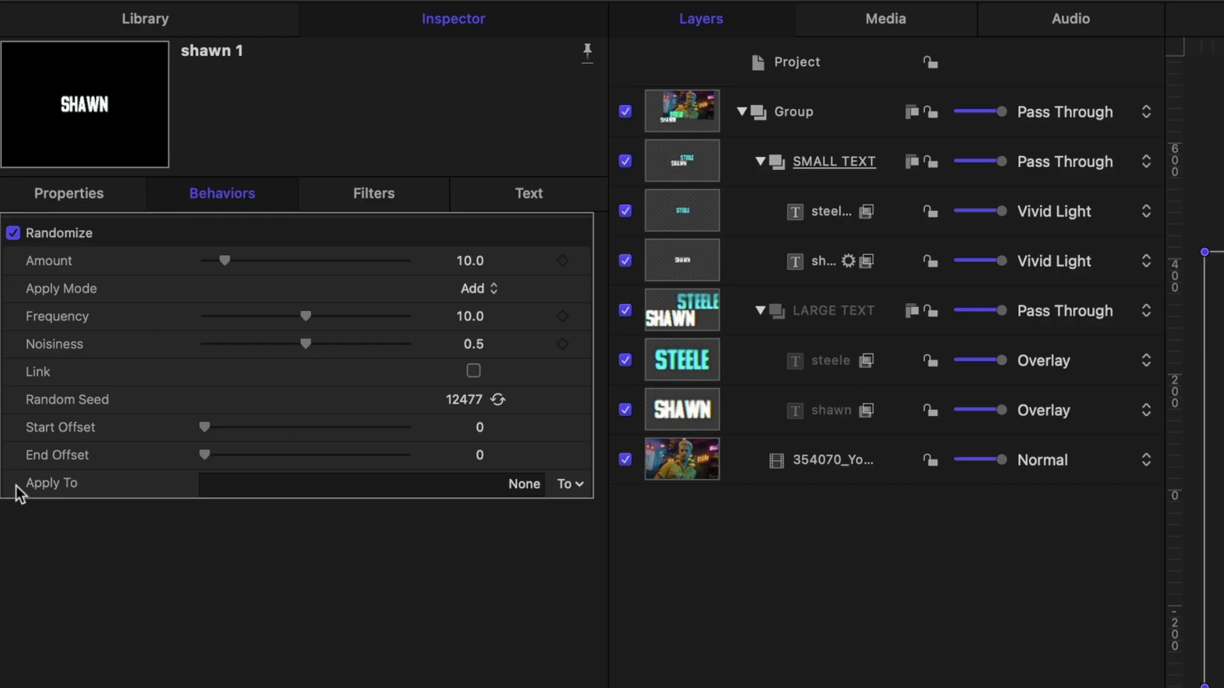
click(579, 486)
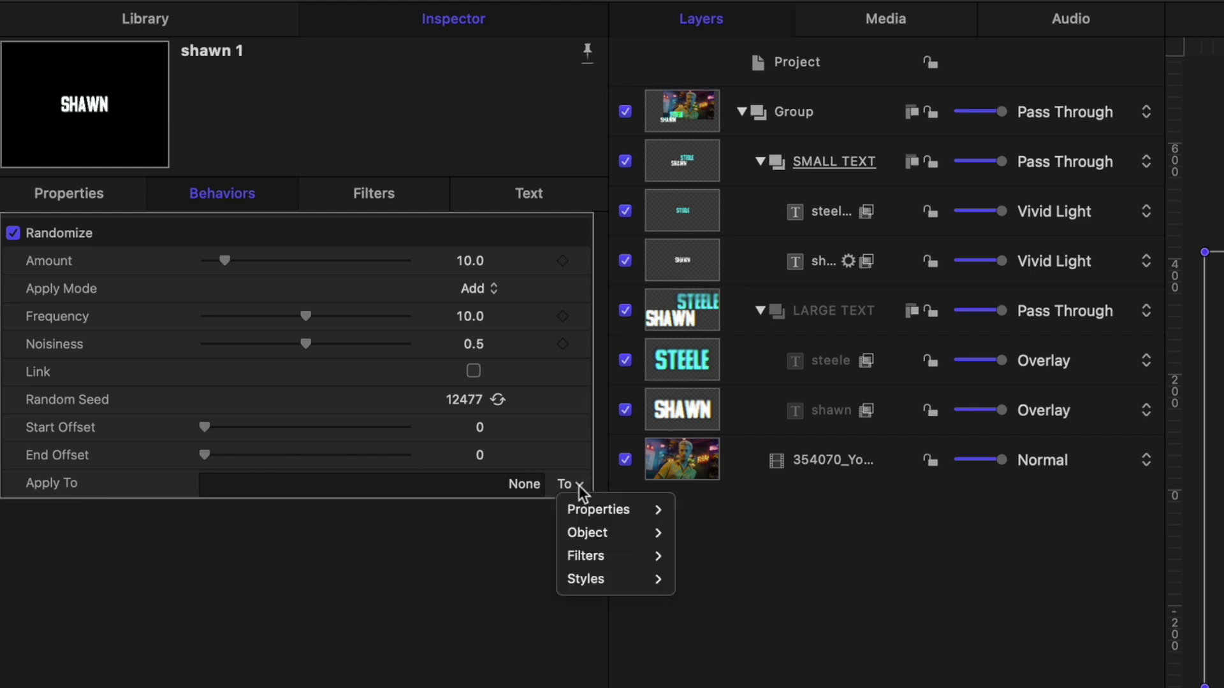
mouse_move(593, 564)
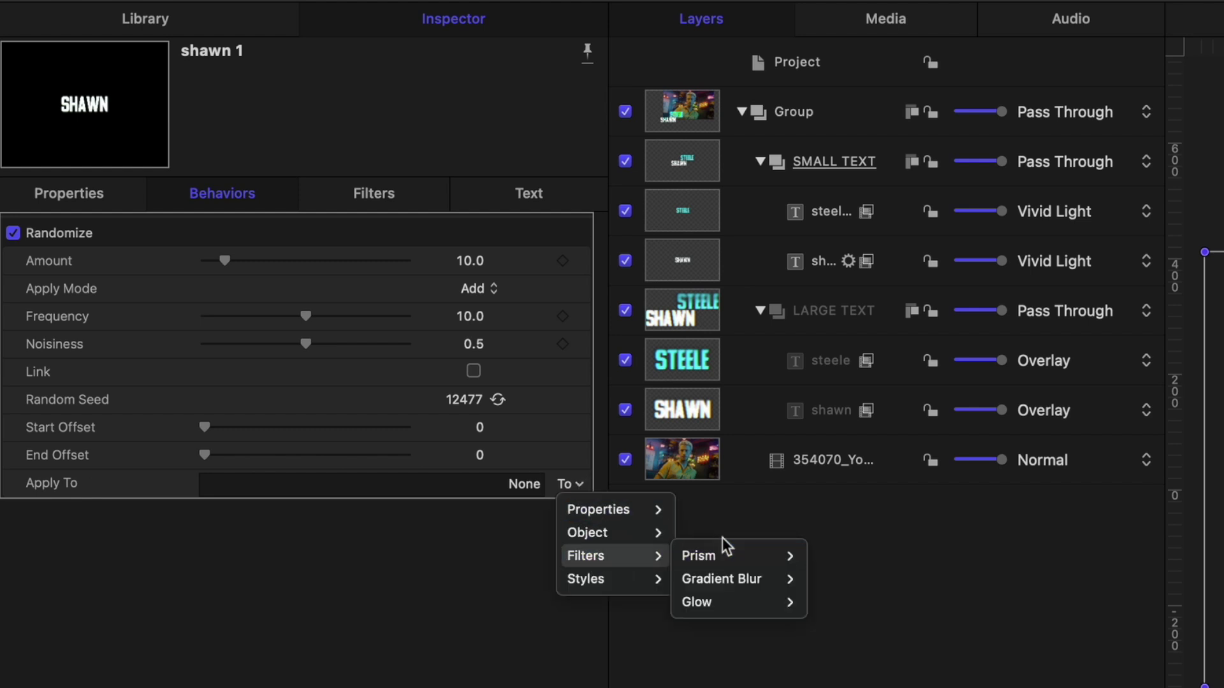
mouse_move(723, 559)
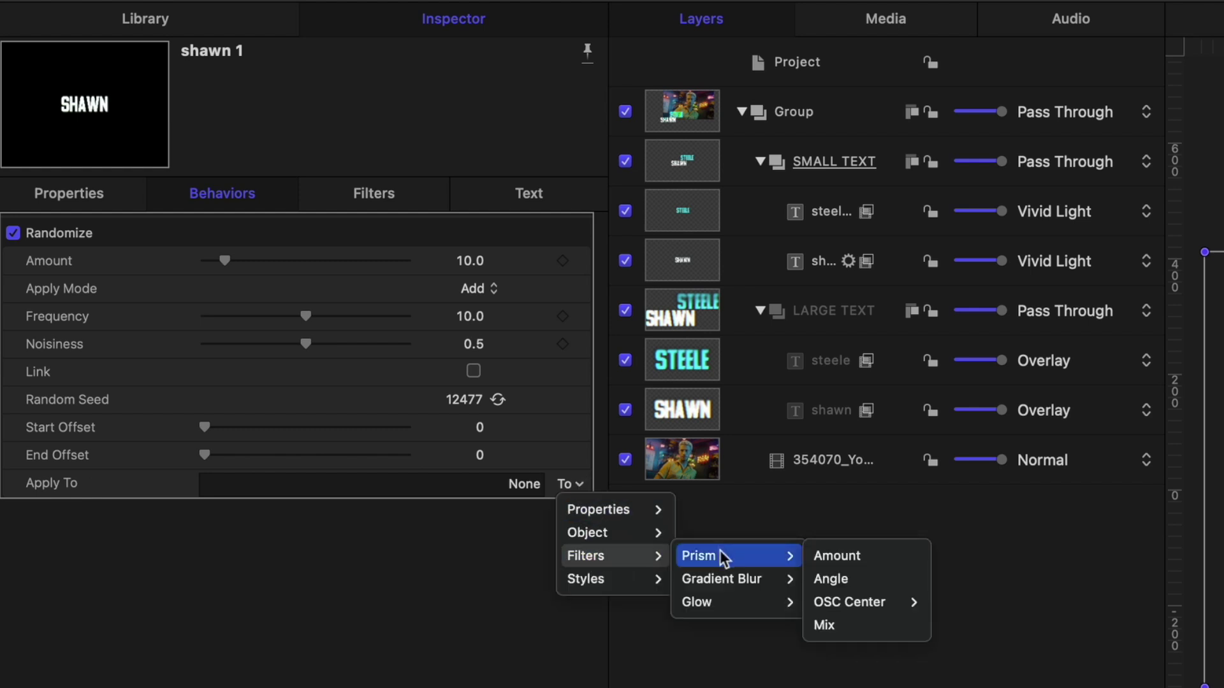
click(824, 625)
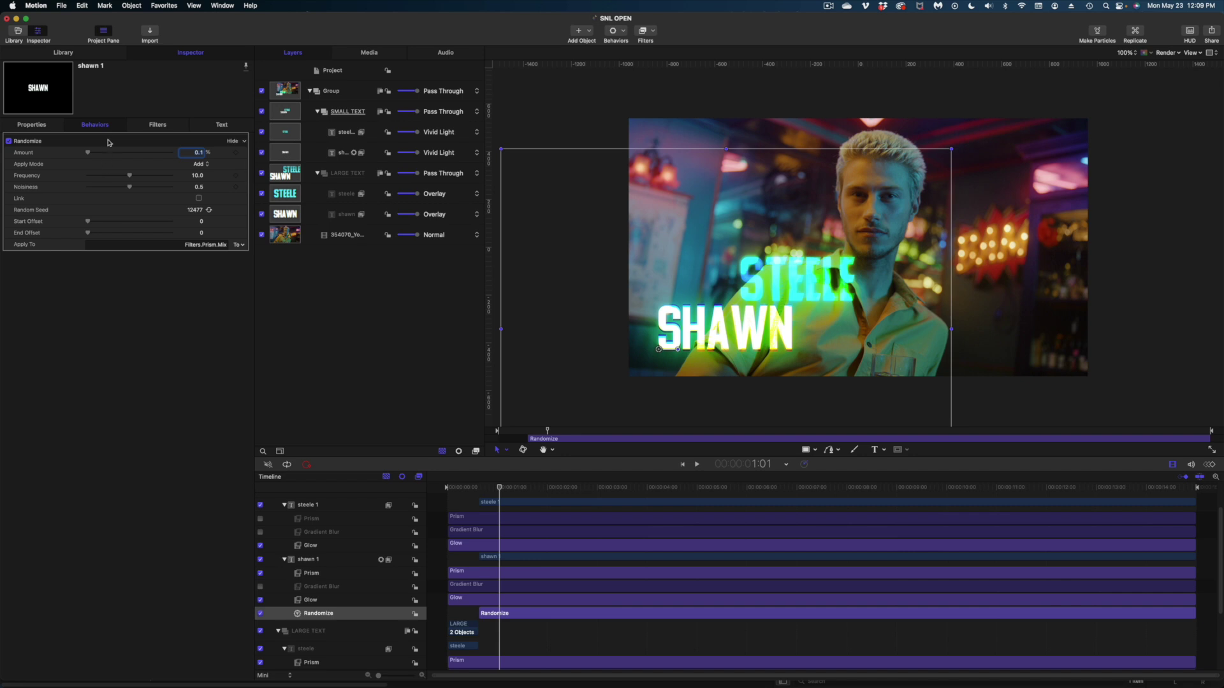
click(1210, 465)
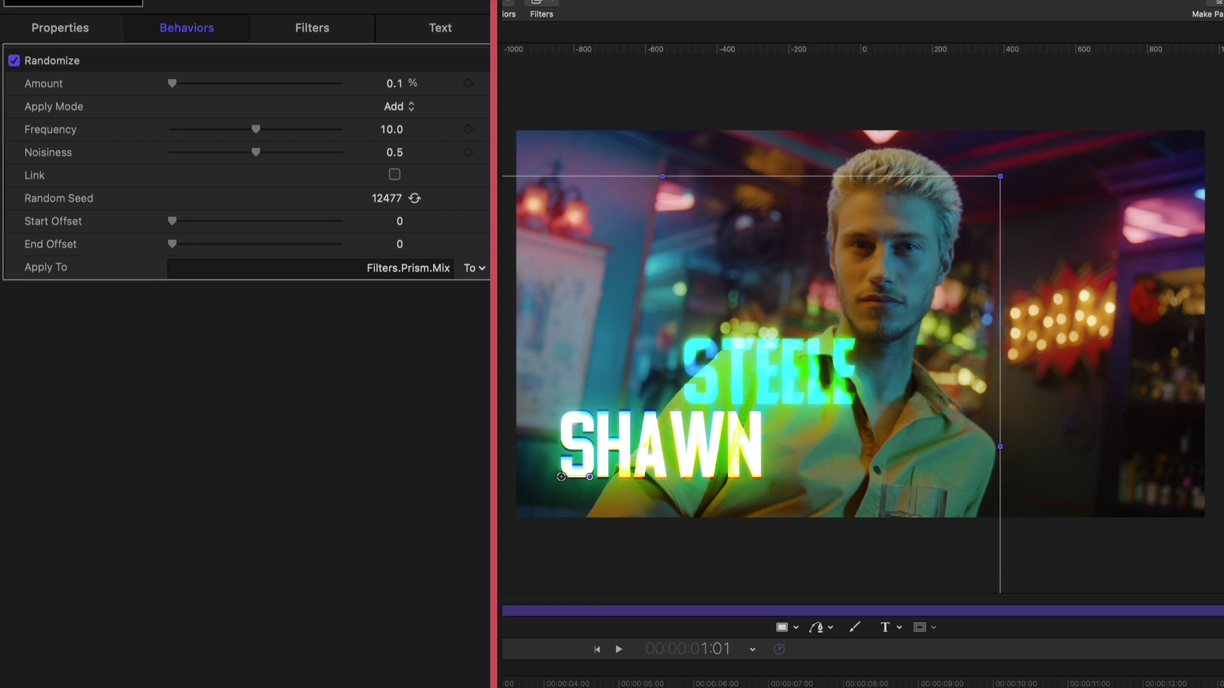
- Set the Randomize Amount to 93% and its Apply Mode to Subtract
click(401, 85)
text(93)
key(Return)
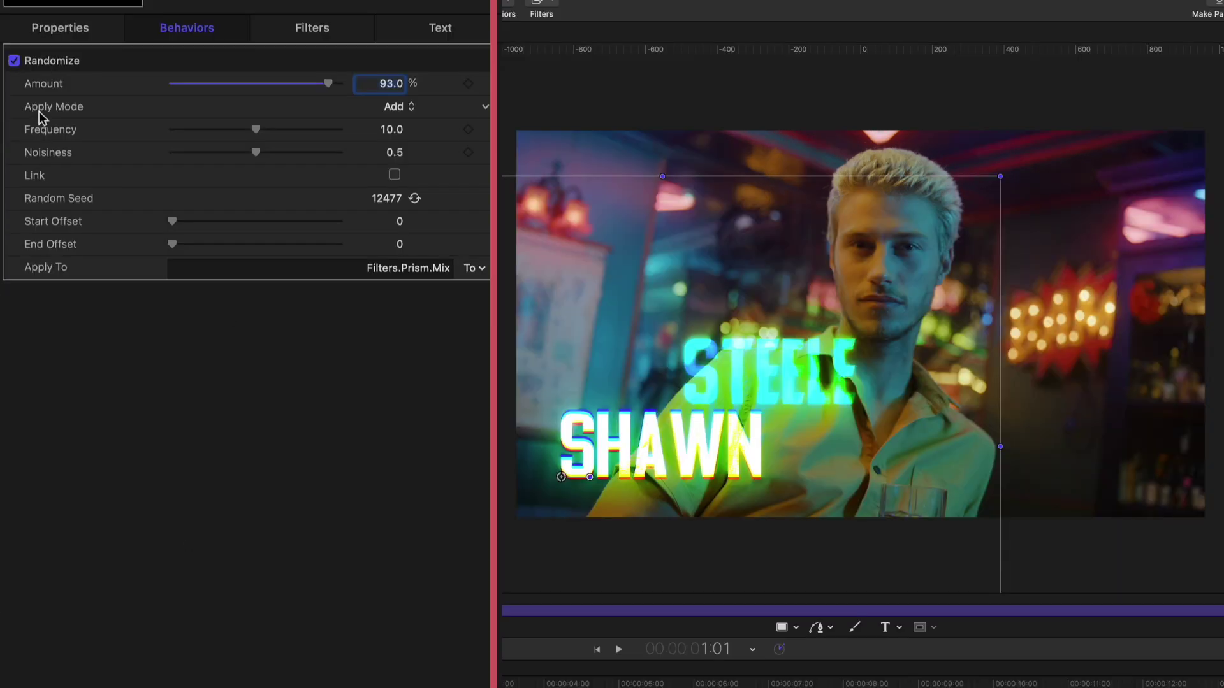
click(400, 108)
click(400, 108)
click(400, 108)
click(411, 132)
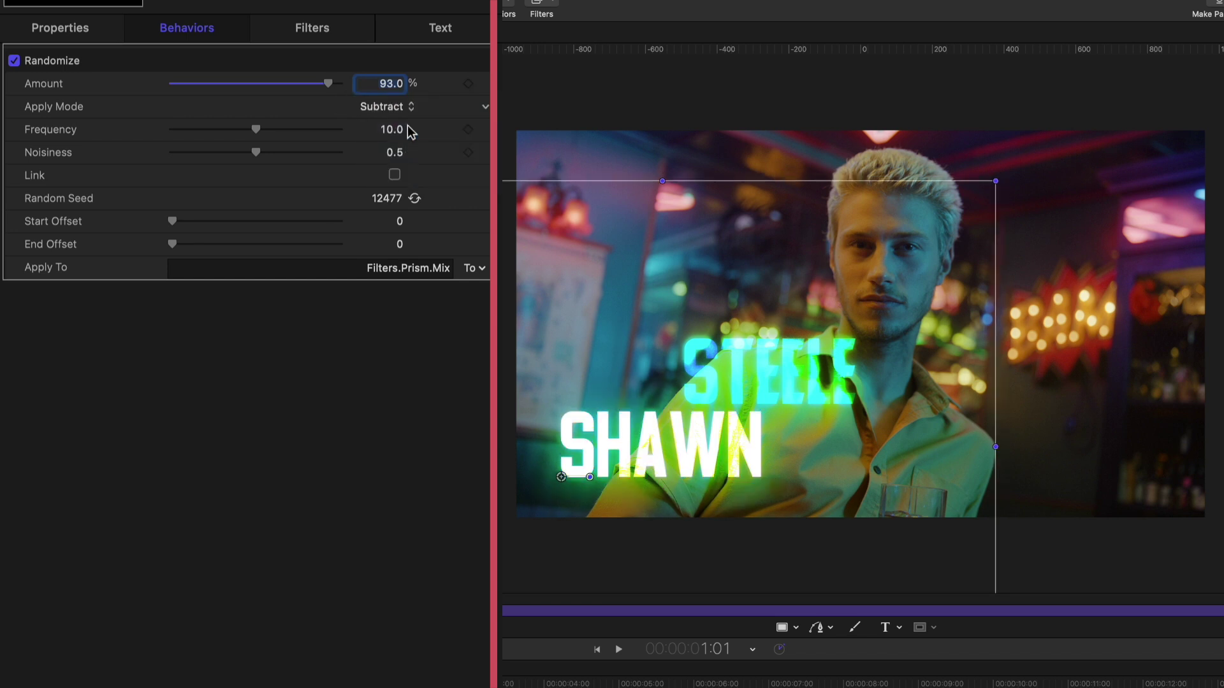
- Set Frequency to 2.0 and Noisiness to 0.55, then scrub to preview the flicker
click(387, 129)
text(2)
key(Return)
click(393, 152)
text(0.55)
key(Return)
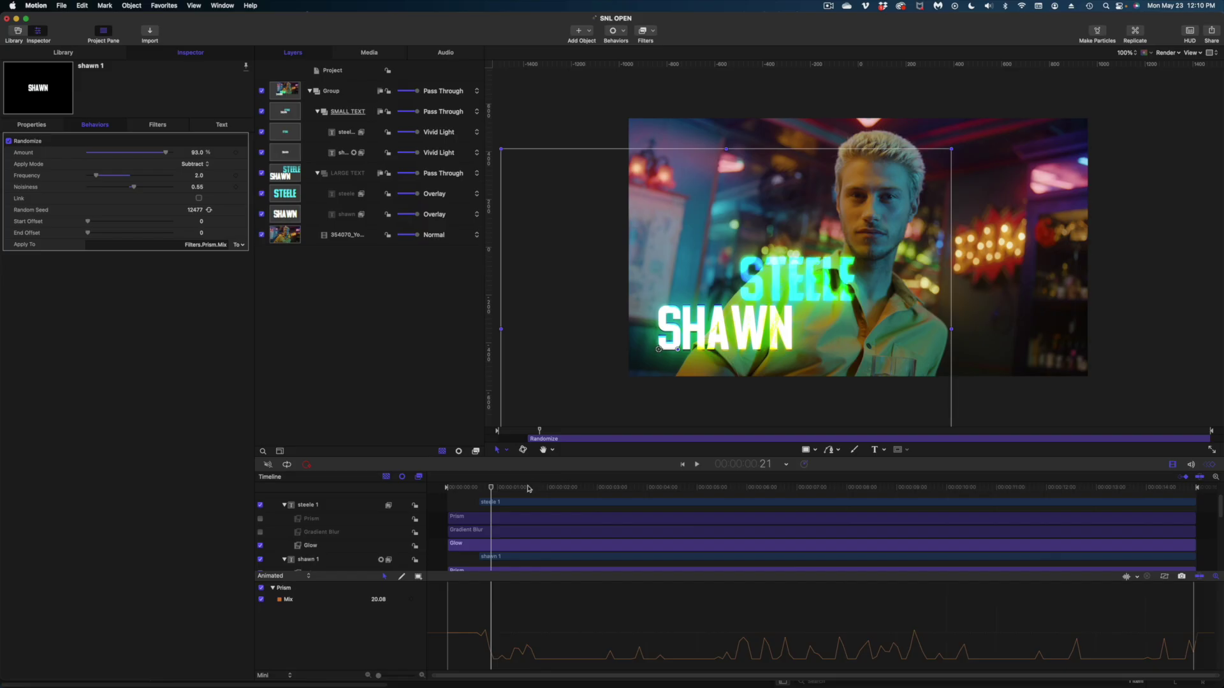
mouse_move(529, 489)
mouse_down()
mouse_move(487, 495)
mouse_move(511, 504)
mouse_up()
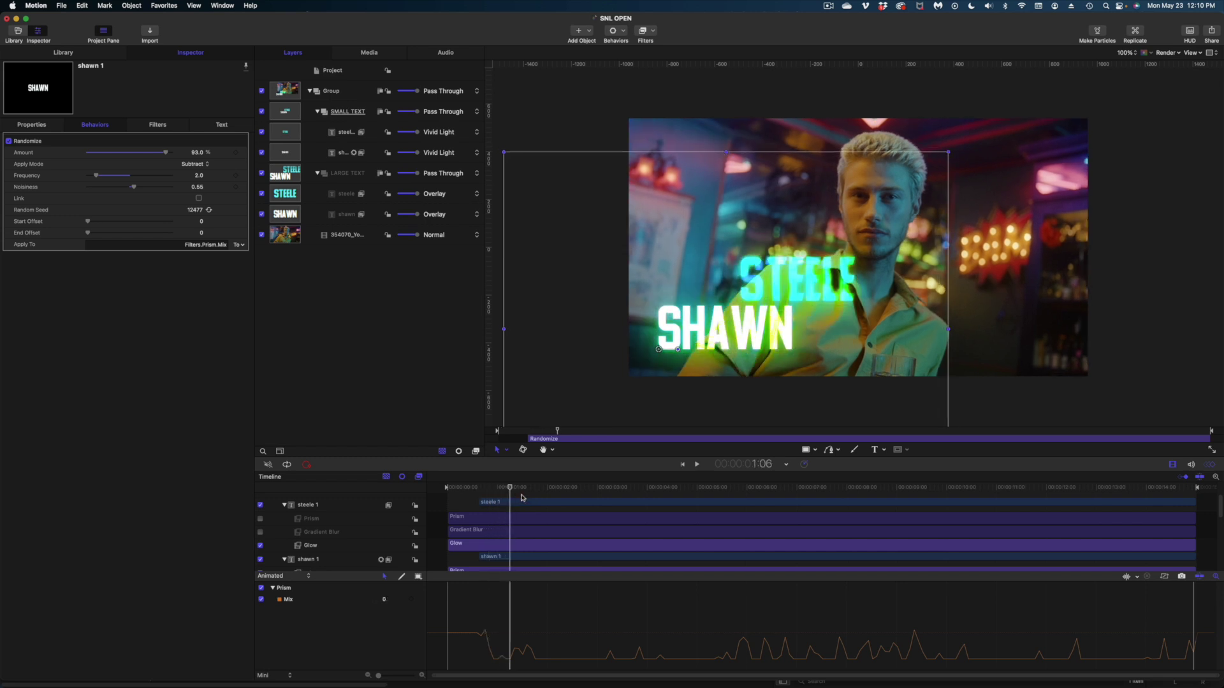
- Duplicate shawn 1's Randomize behaviour from the Timeline into a Randomize copy
scroll(528, 509, up, 1)
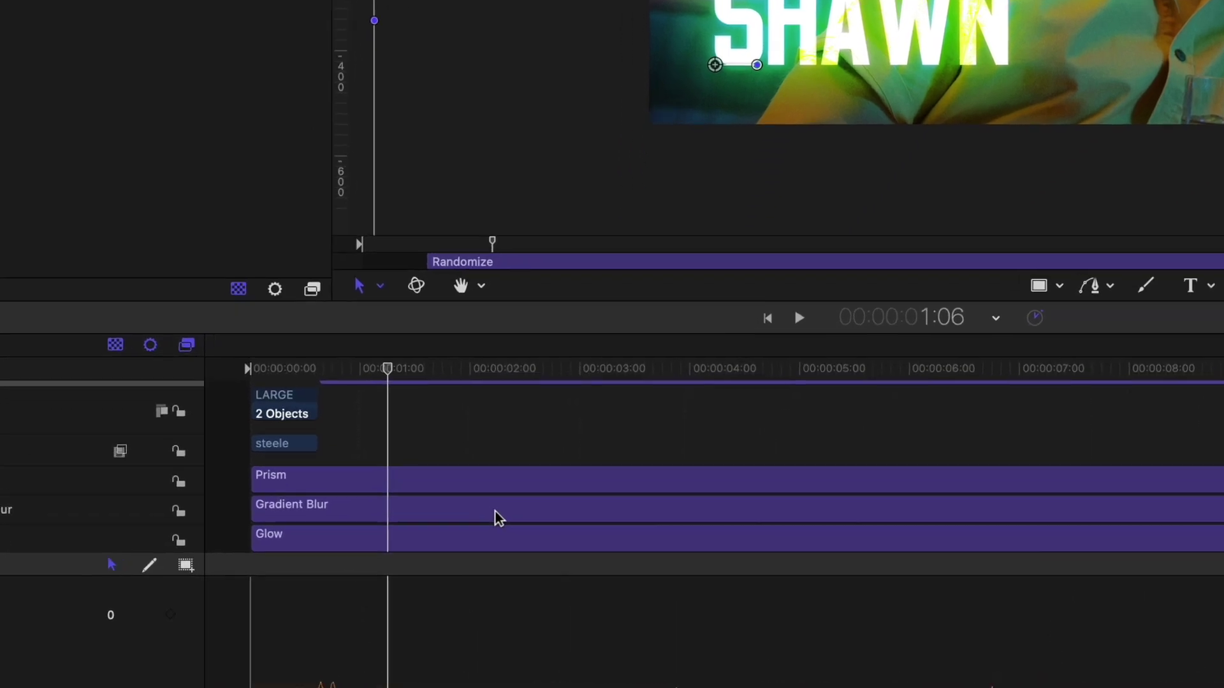
scroll(560, 551, down, 3)
scroll(480, 492, up, 2)
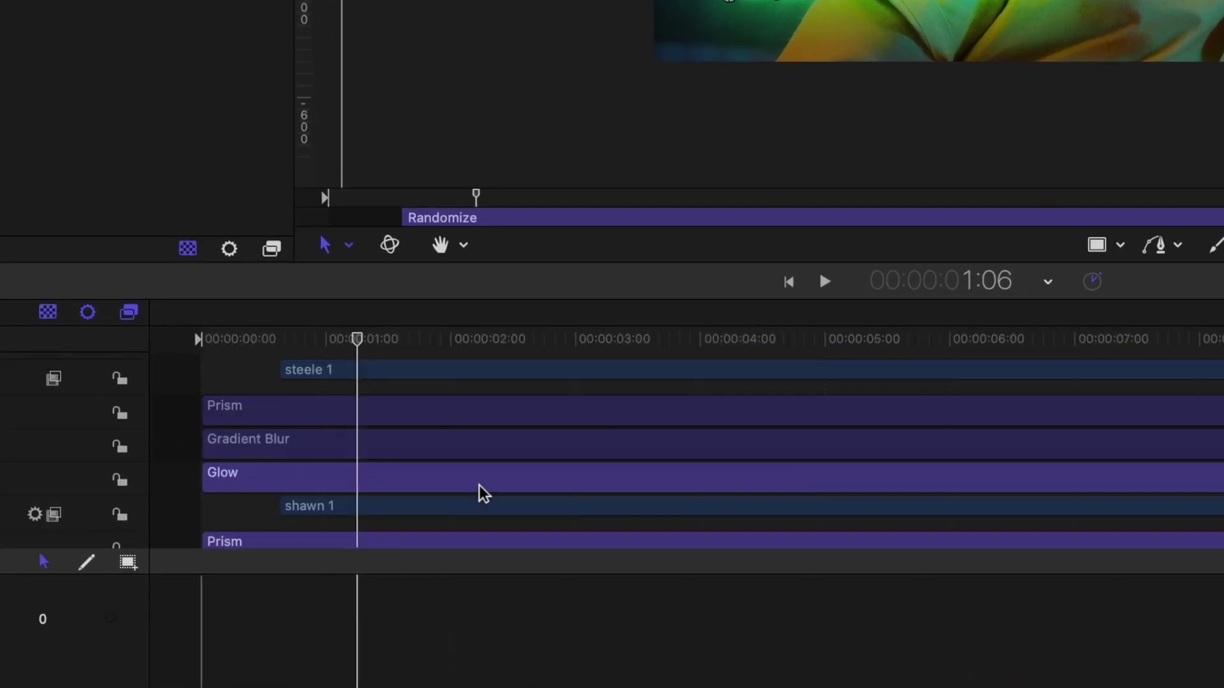
scroll(480, 495, down, 3)
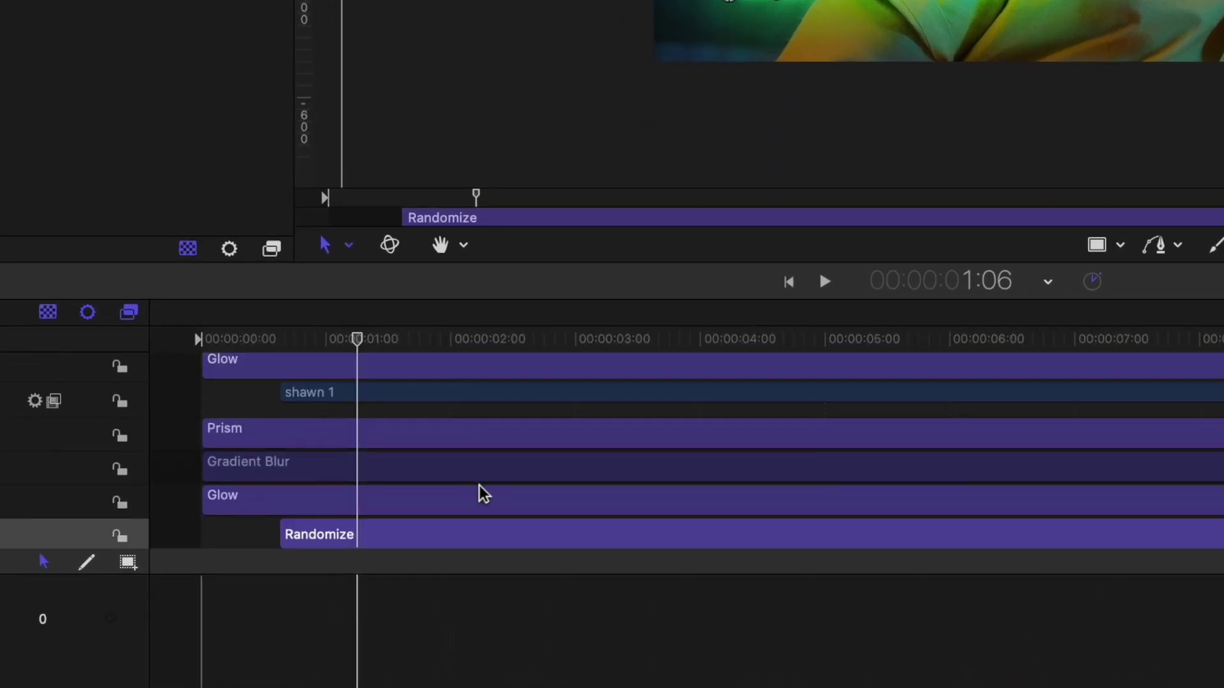
scroll(426, 538, down, 1)
right_click(426, 539)
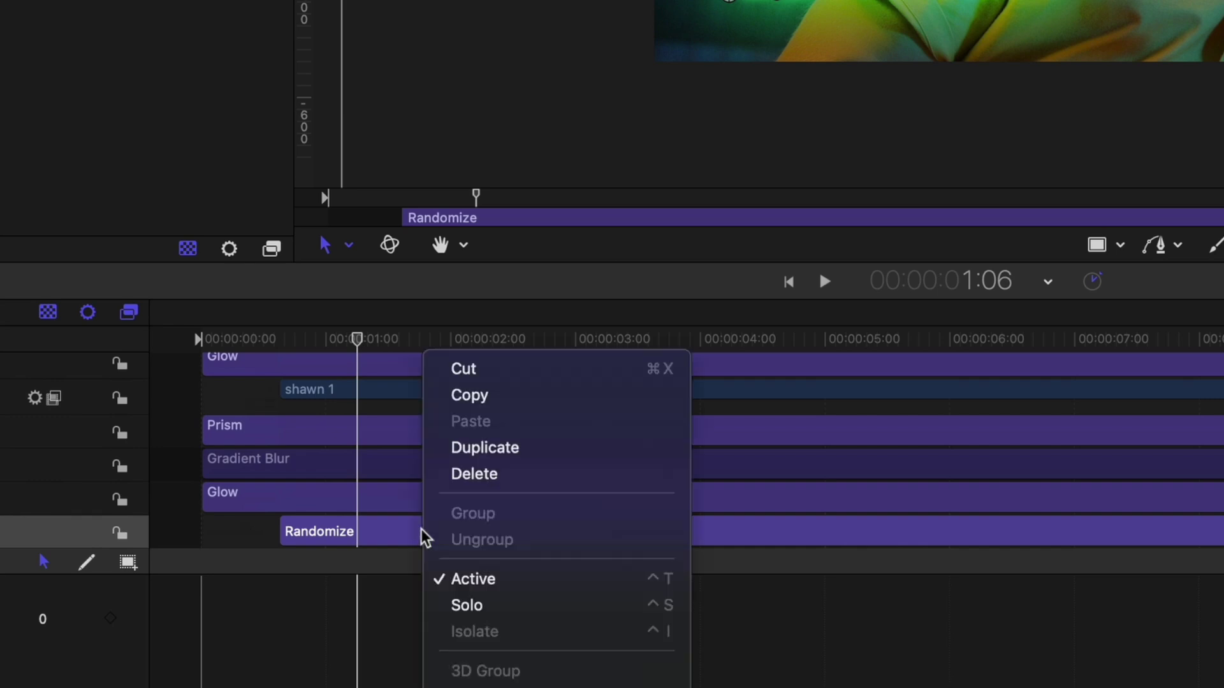
click(477, 446)
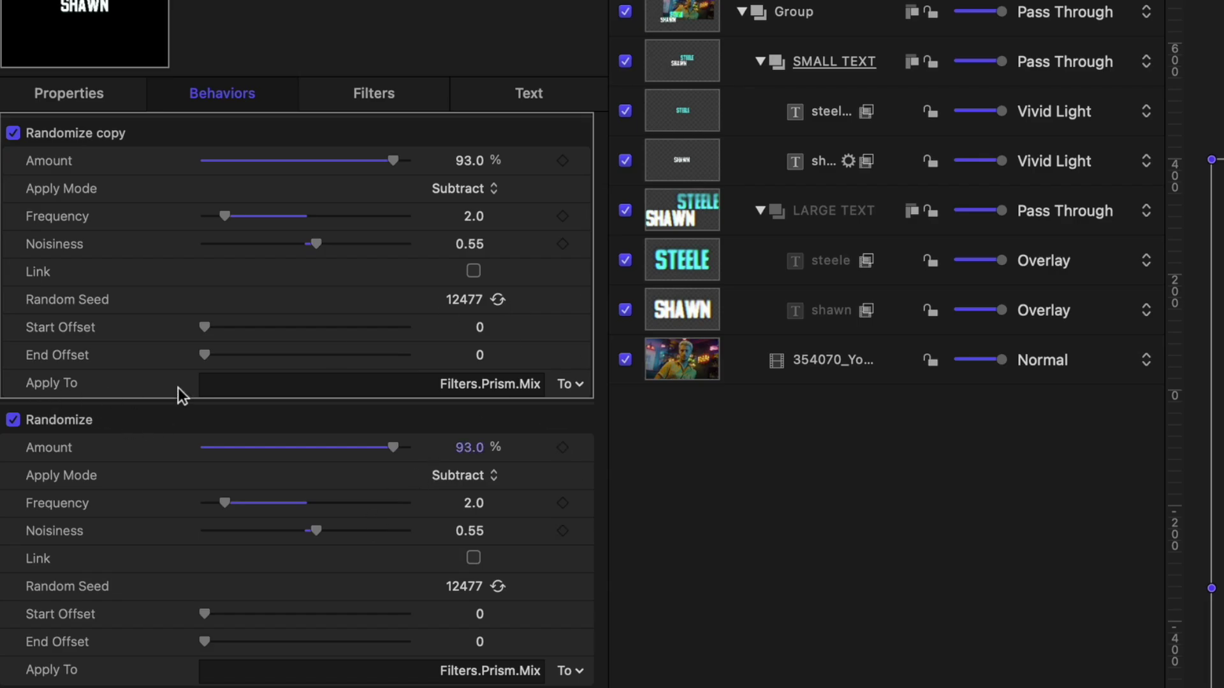
click(567, 384)
- Point the Randomize copy at Filters > Glow > Mix and scrub to preview it
mouse_move(637, 455)
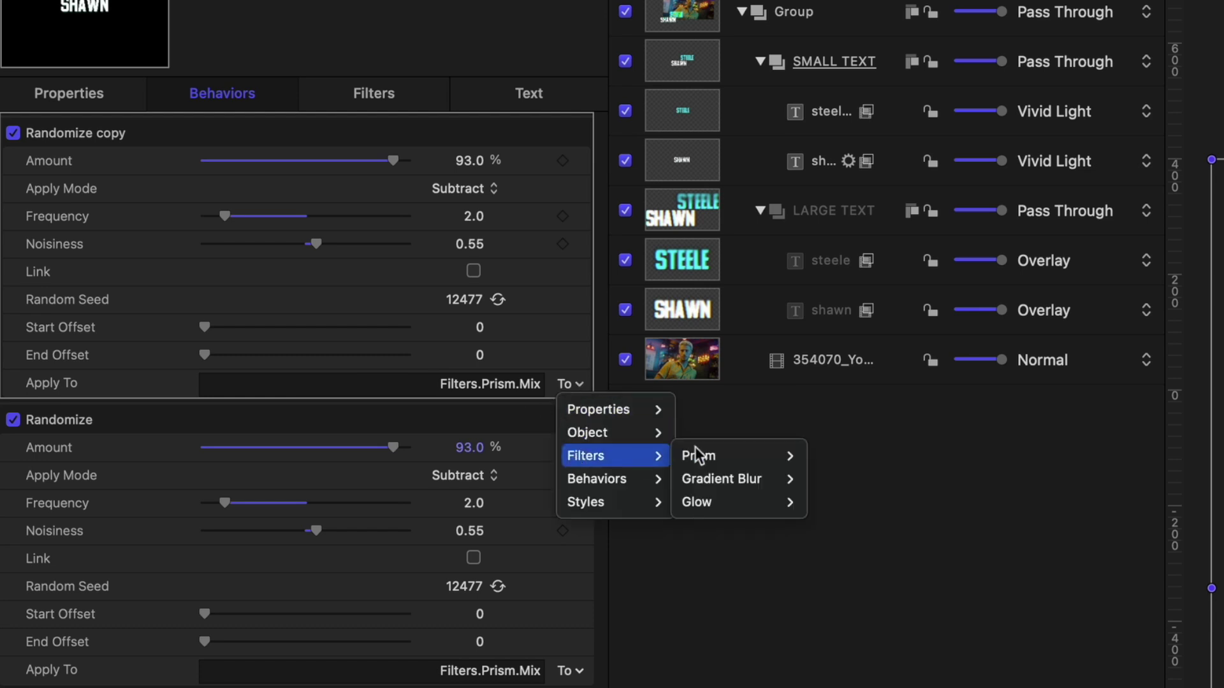
mouse_move(702, 502)
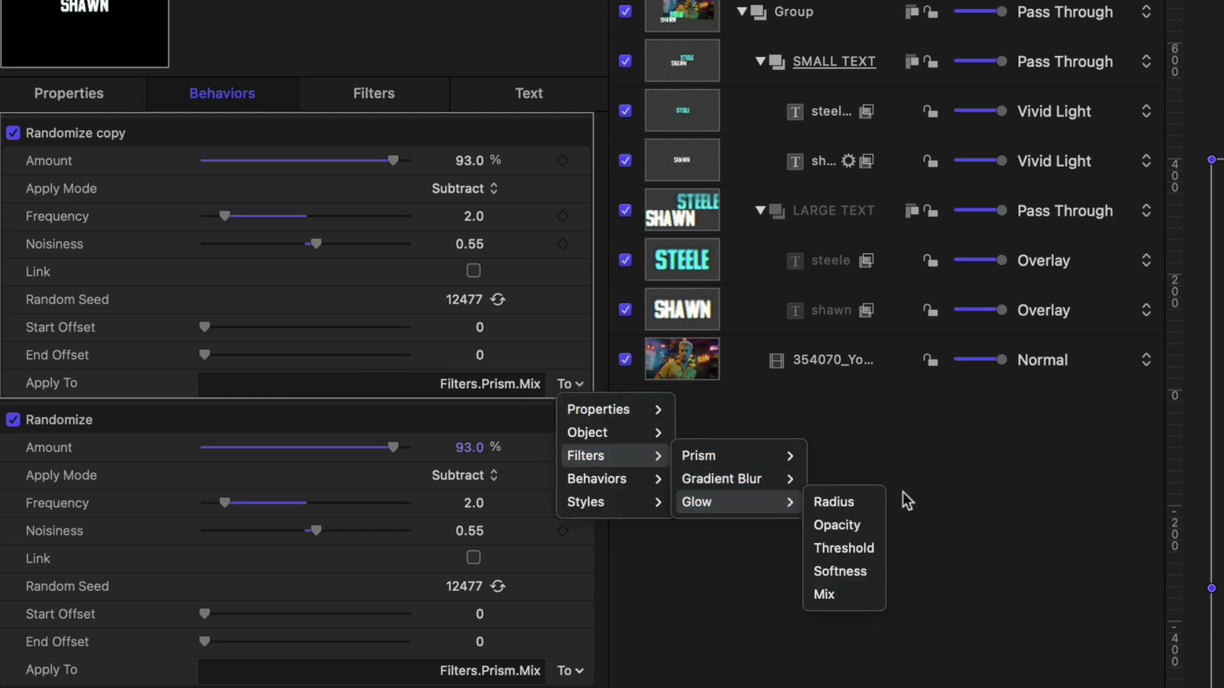
click(844, 594)
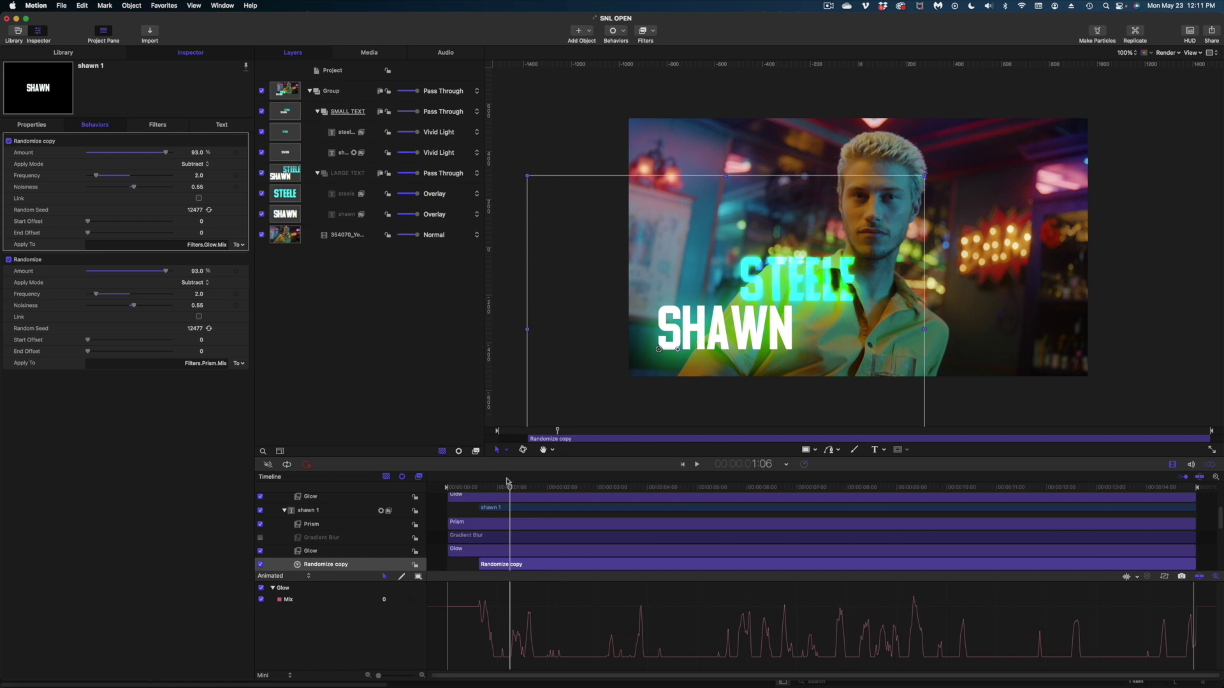
drag(507, 489, 526, 492)
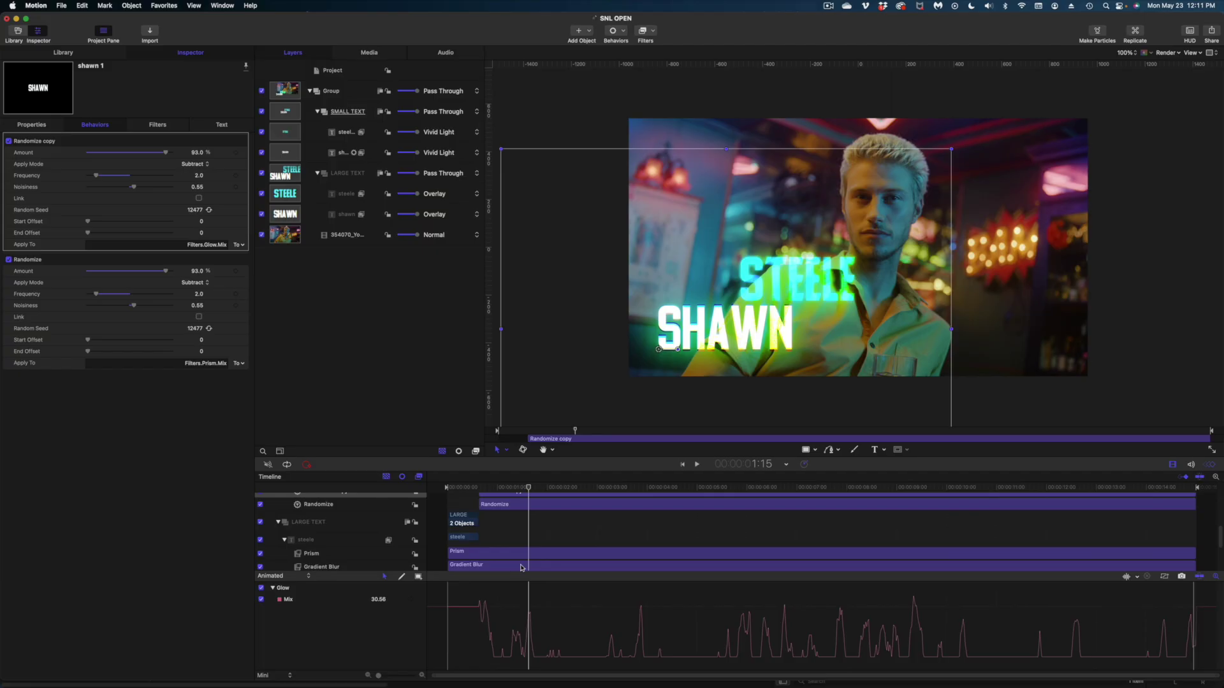
- Hide the Keyframe Editor, collapse the LARGE TEXT group, and preview frames just after one second
click(1211, 466)
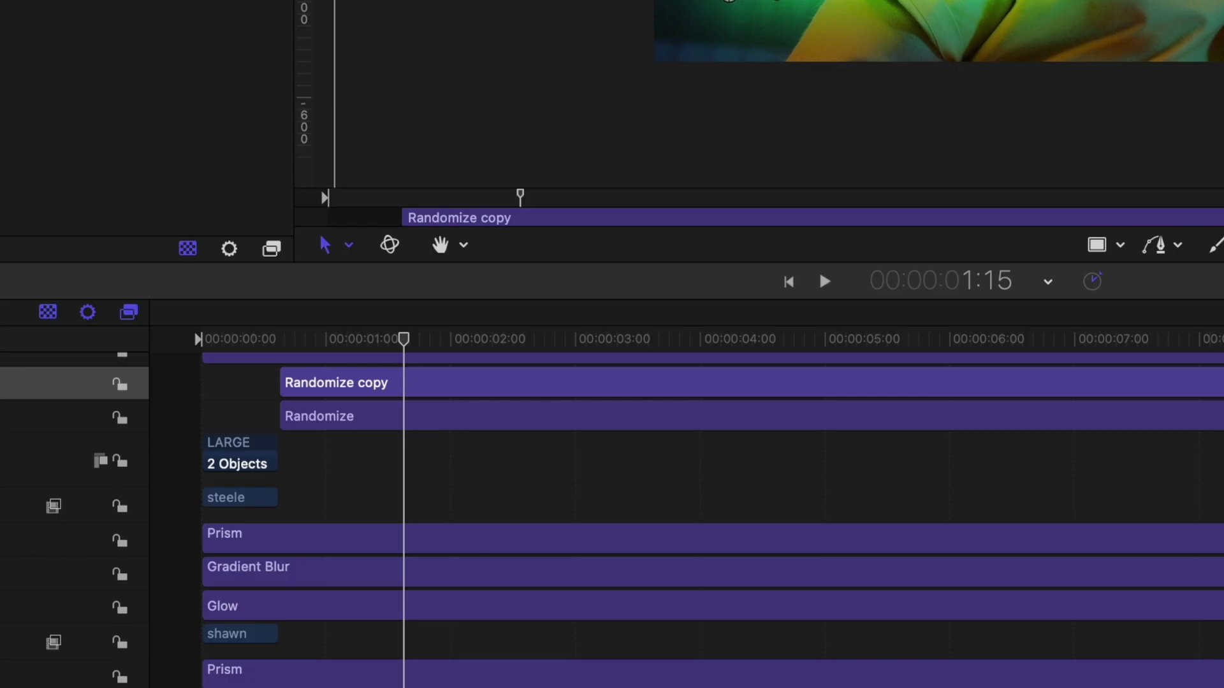
click(0, 391)
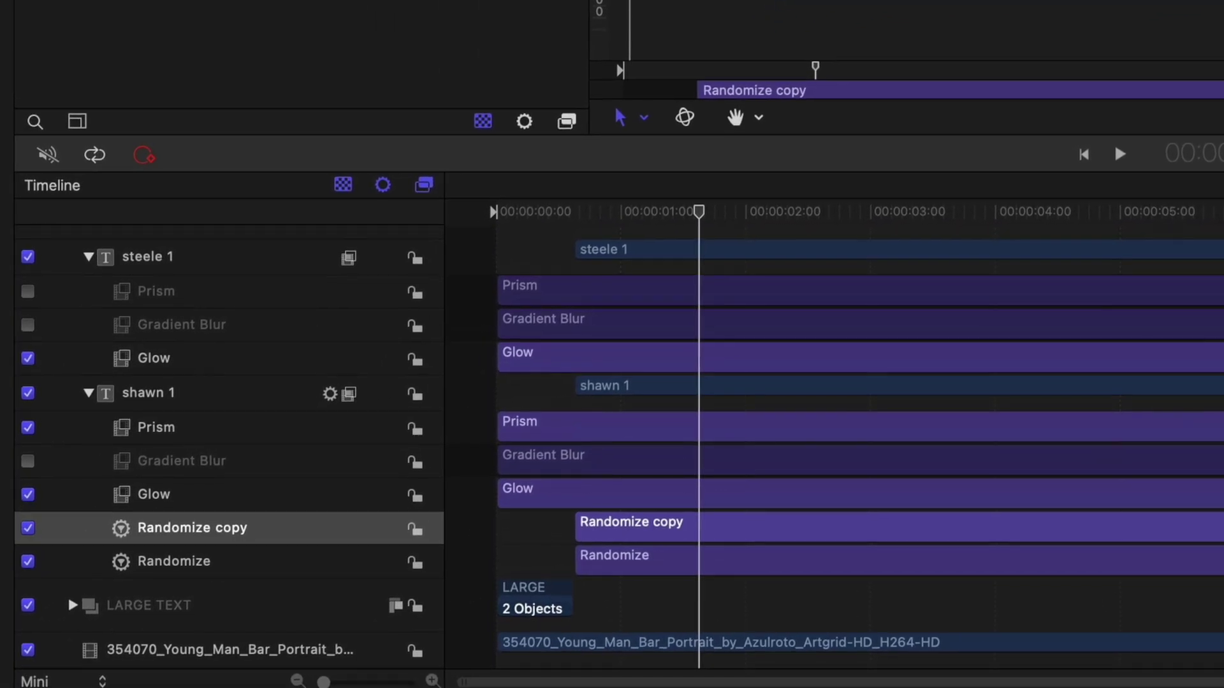
click(604, 212)
drag(617, 220, 655, 219)
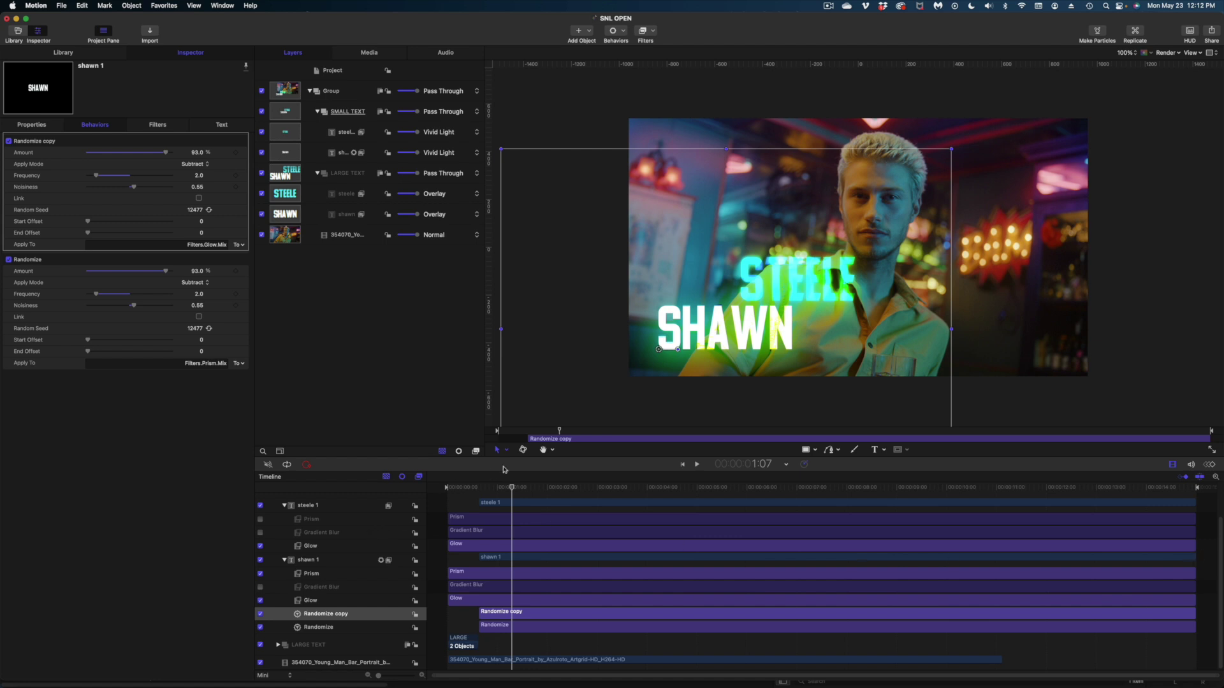
- Trim shawn 1's out point so the layer lasts 3 seconds, ending at 00:00:03:14
drag(491, 488, 536, 499)
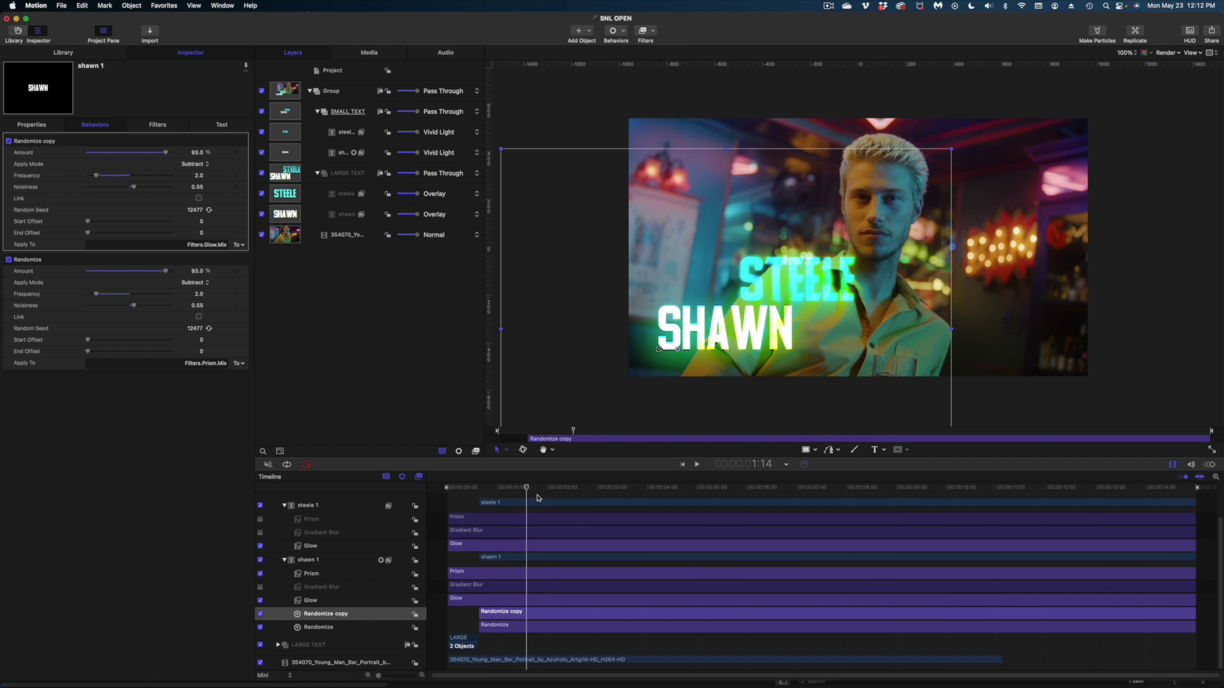
drag(1195, 556, 651, 539)
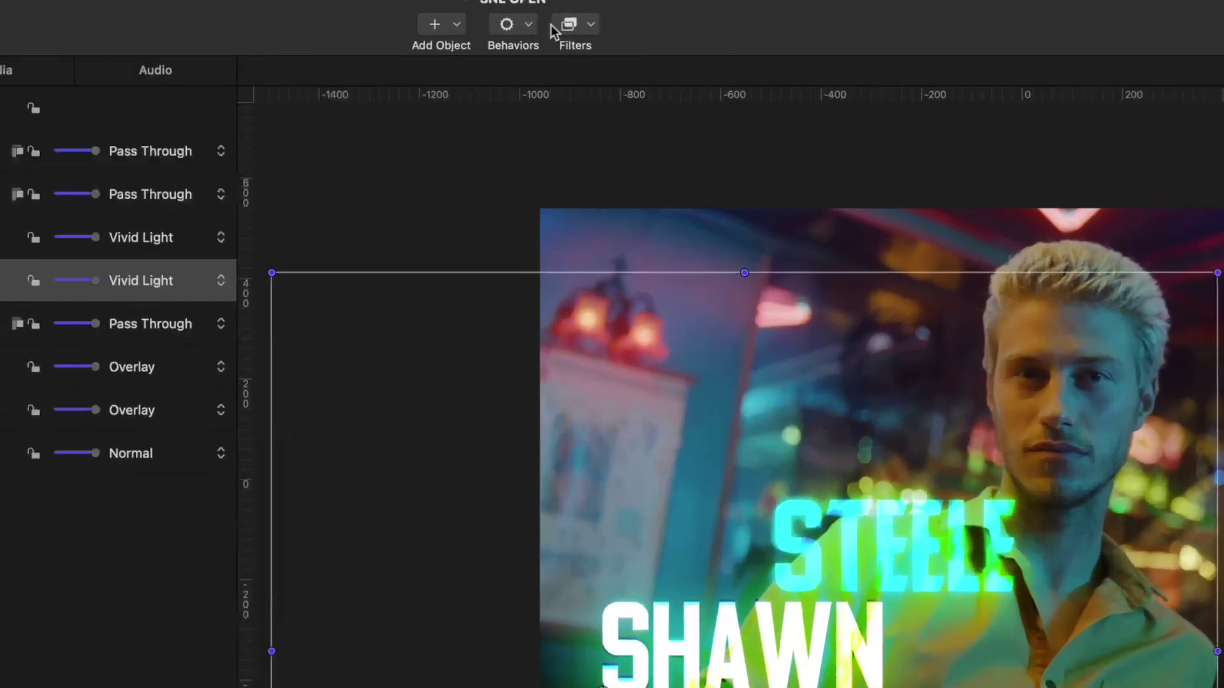
- Add the Text-Basic Pop Out behaviour to shawn 1 and scrub through its first second
click(624, 30)
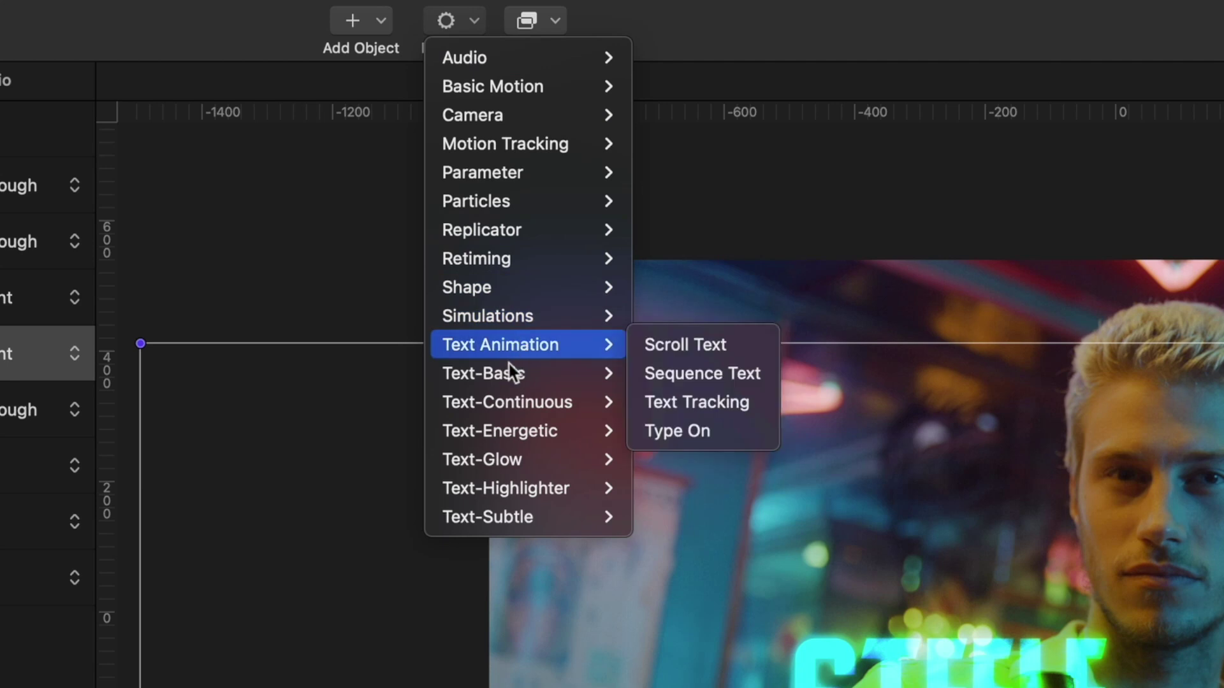
mouse_move(510, 373)
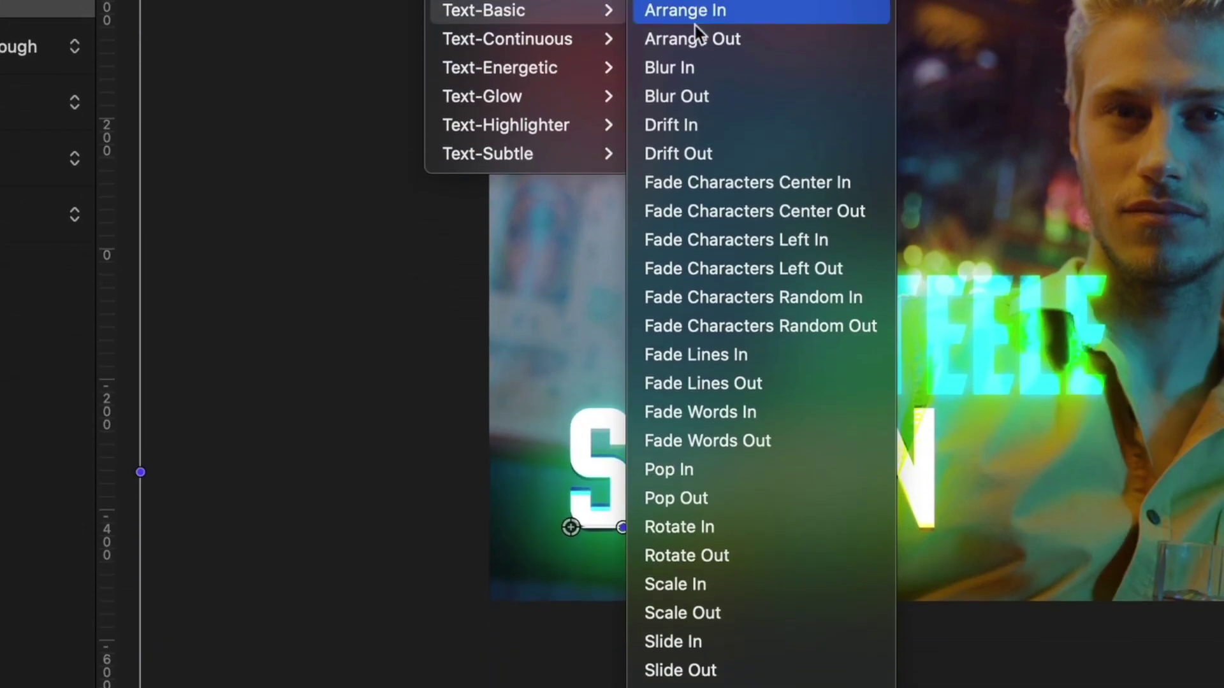
click(663, 498)
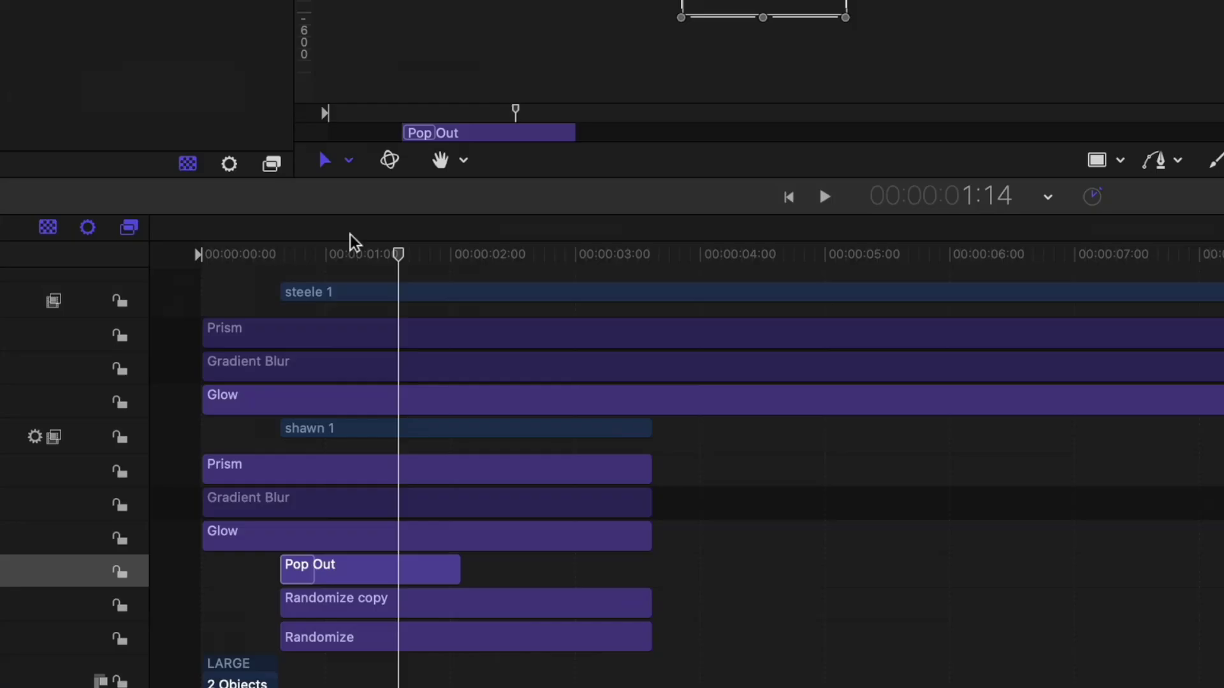
drag(507, 485, 479, 502)
drag(281, 282, 422, 296)
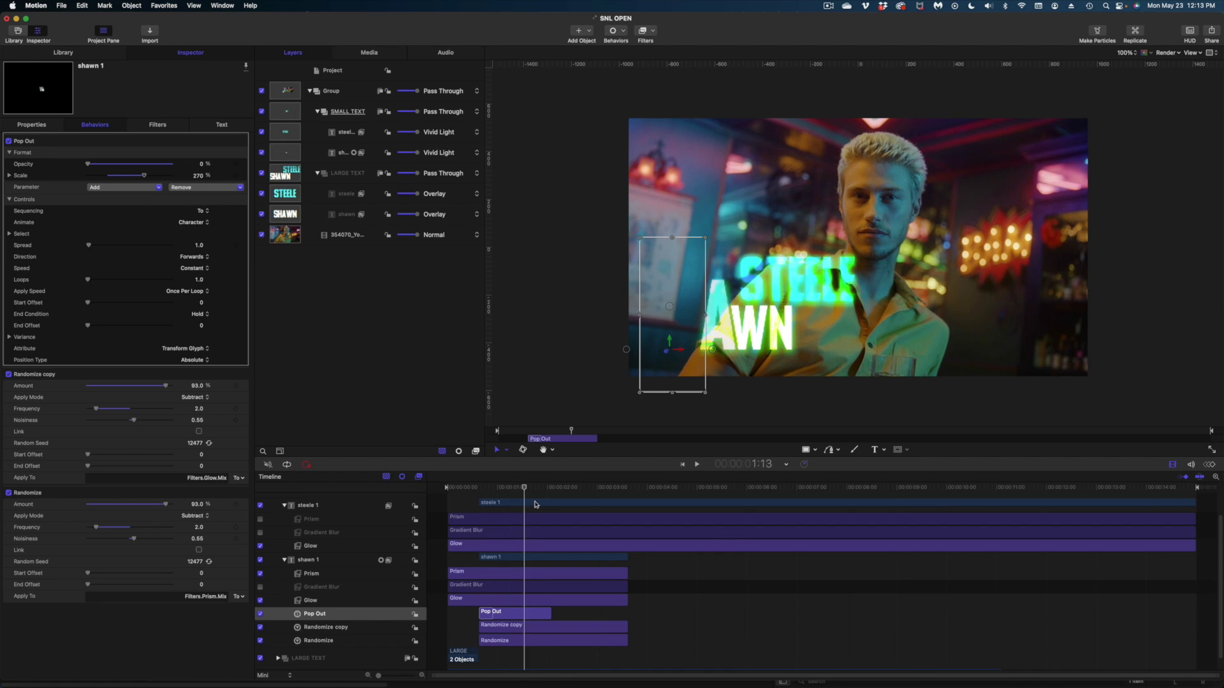
mouse_move(534, 505)
mouse_down()
mouse_move(509, 509)
mouse_move(541, 507)
mouse_up()
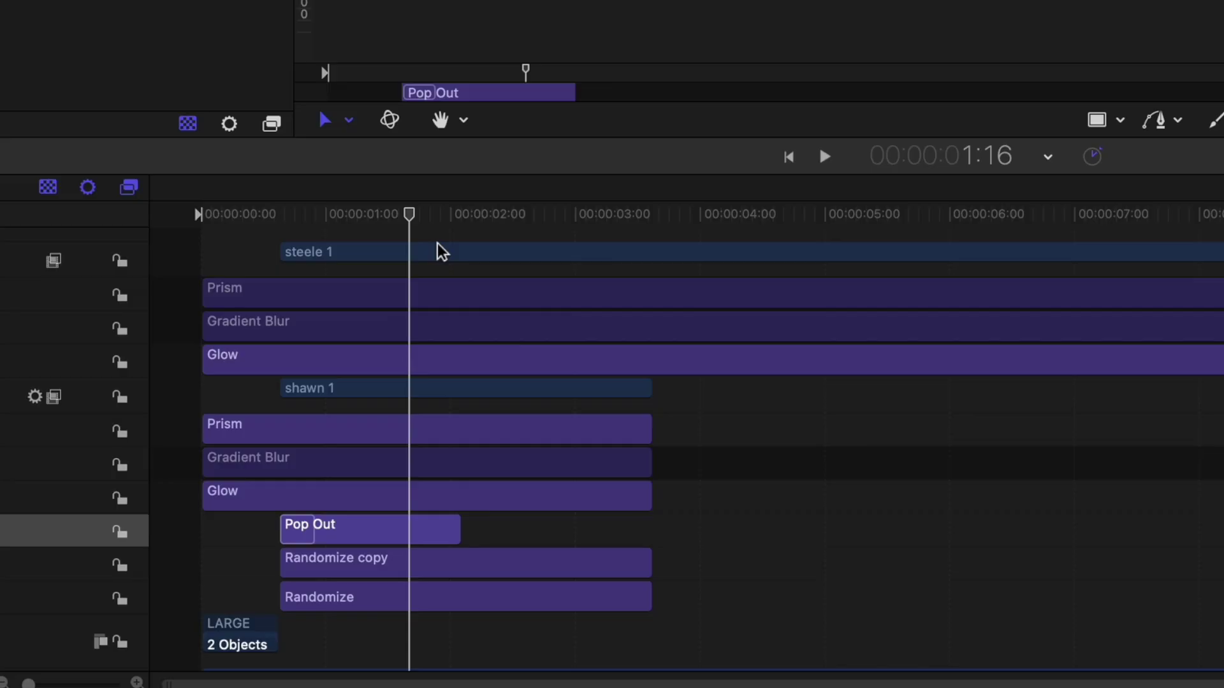
- Move the Pop Out bar's start to 00:00:02:22 so it covers only the last ~17 frames
click(404, 530)
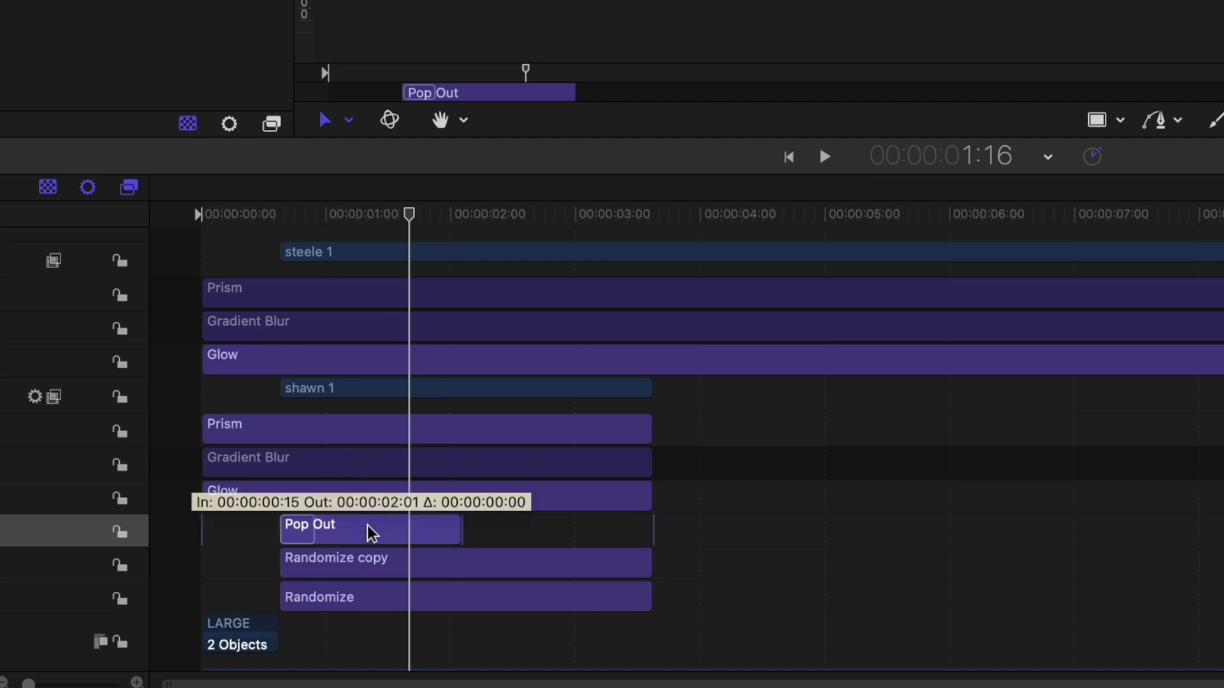
drag(454, 539, 561, 536)
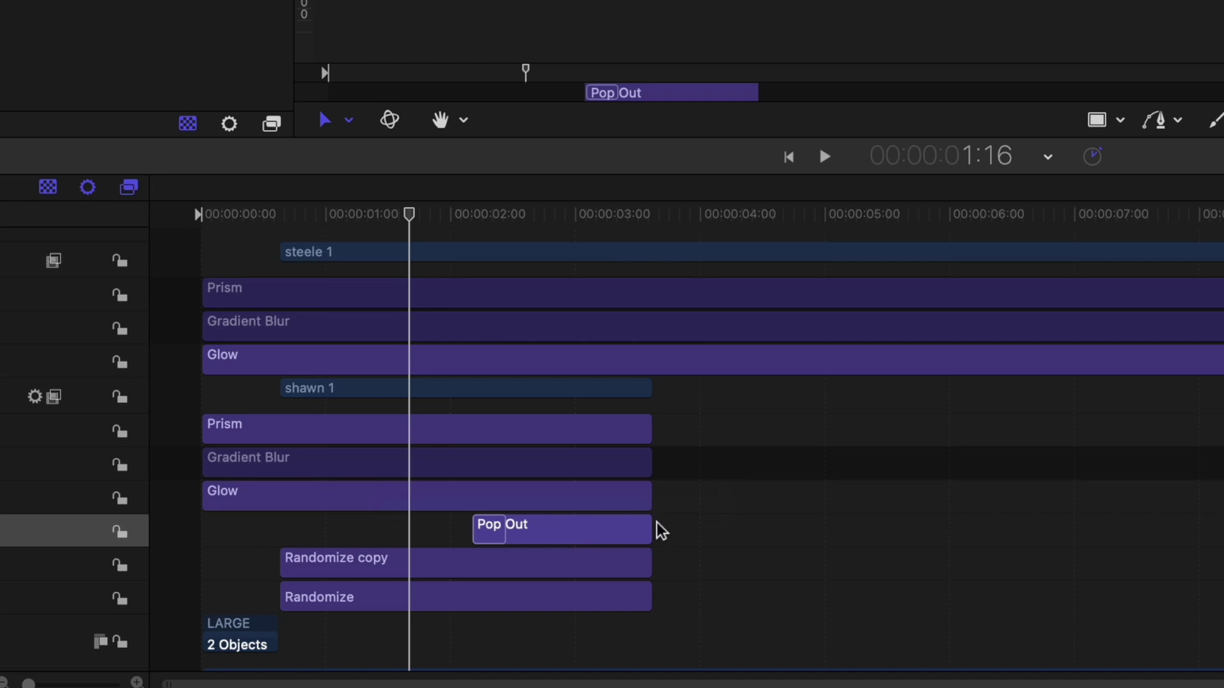
drag(474, 529, 561, 527)
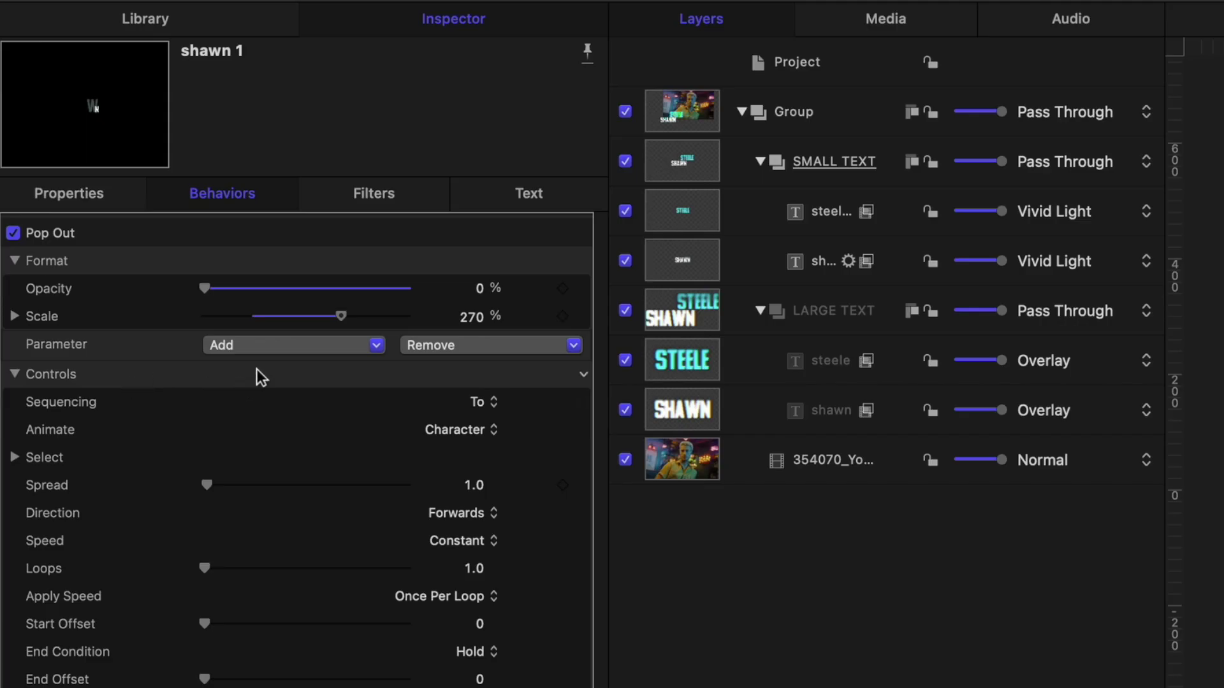
- Remove Scale from the Pop Out animation and set its Direction to Backwards
click(469, 344)
mouse_move(469, 370)
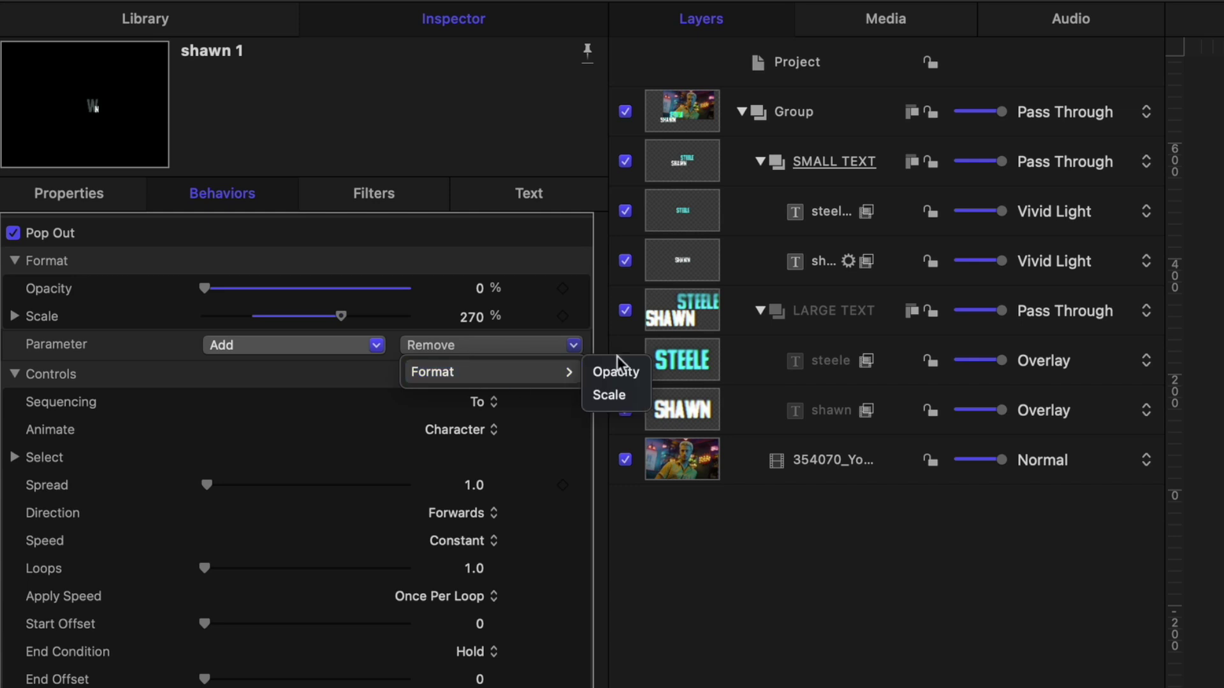
click(610, 394)
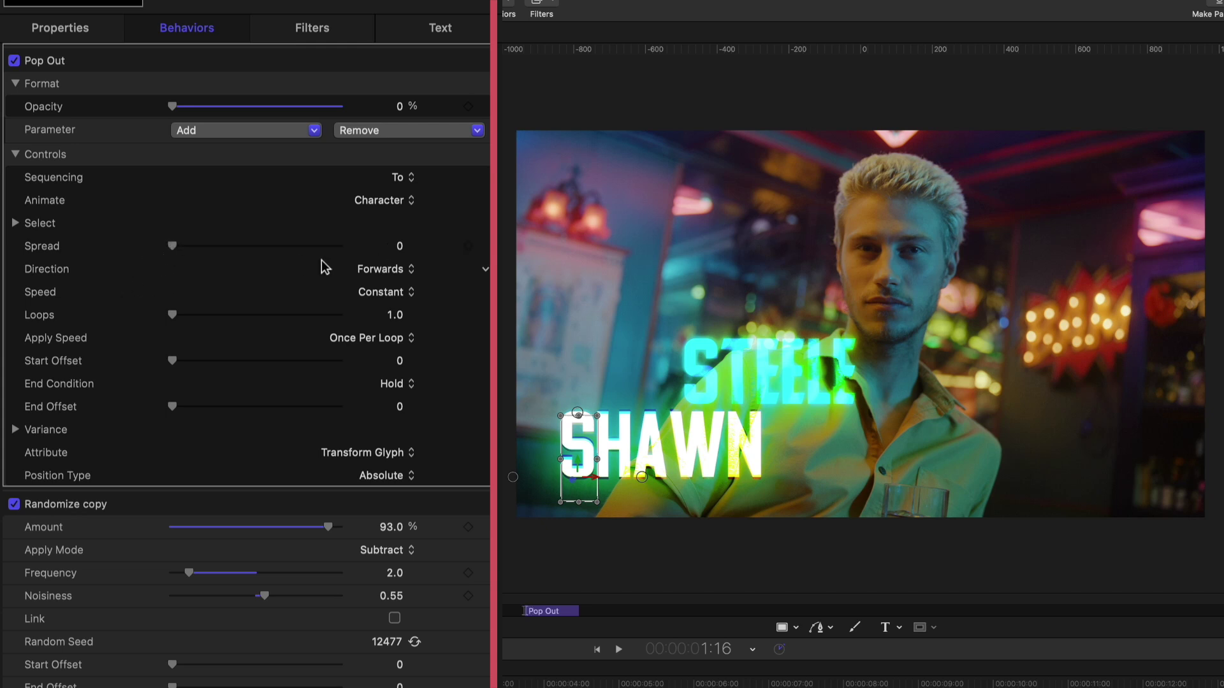
click(394, 270)
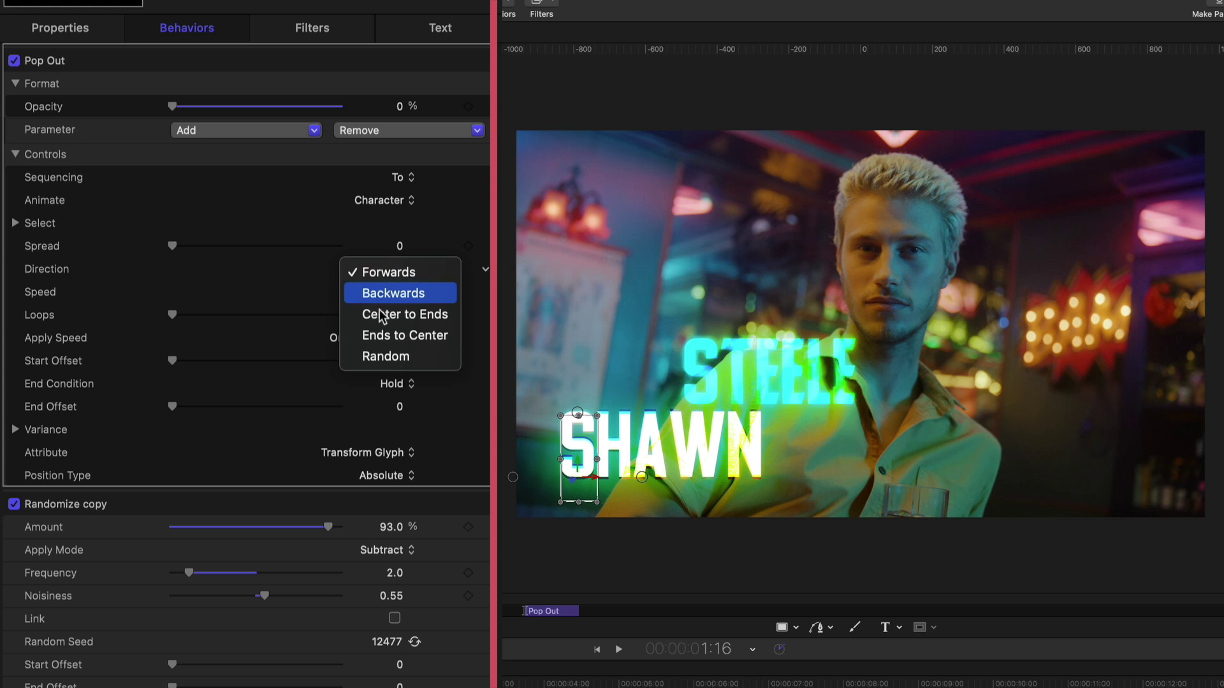
click(393, 293)
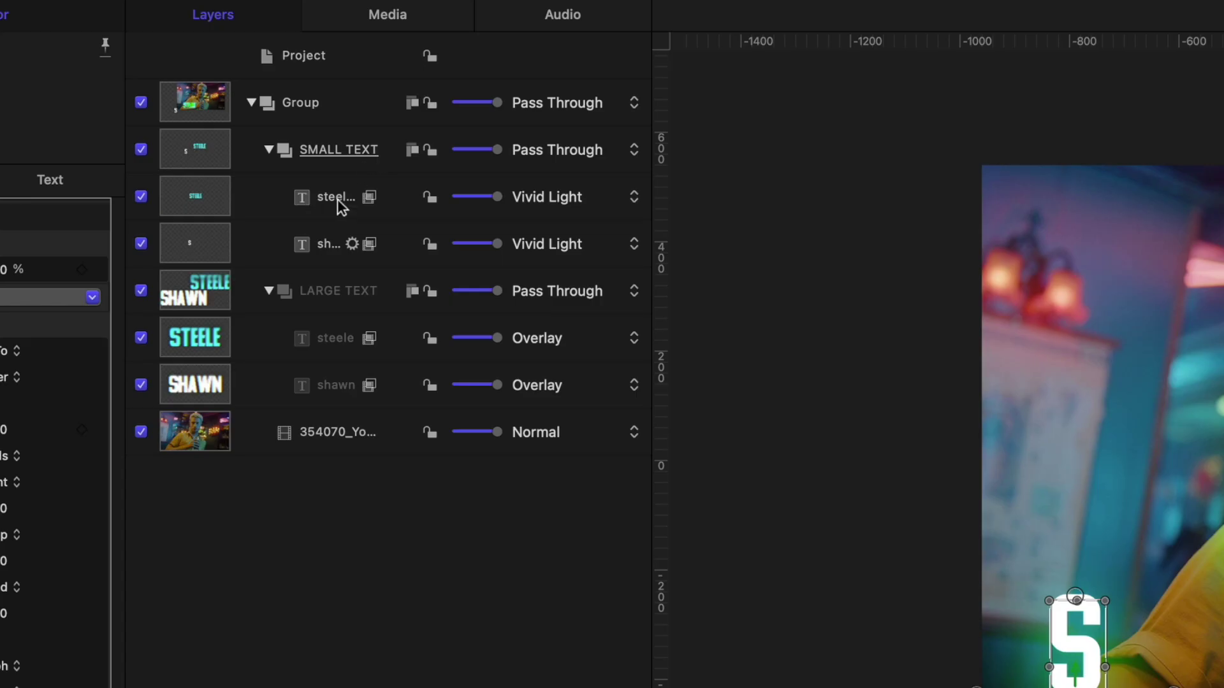
- Trim steele 1's Prism, Gradient Blur and Glow effects to end at 3:11
click(343, 202)
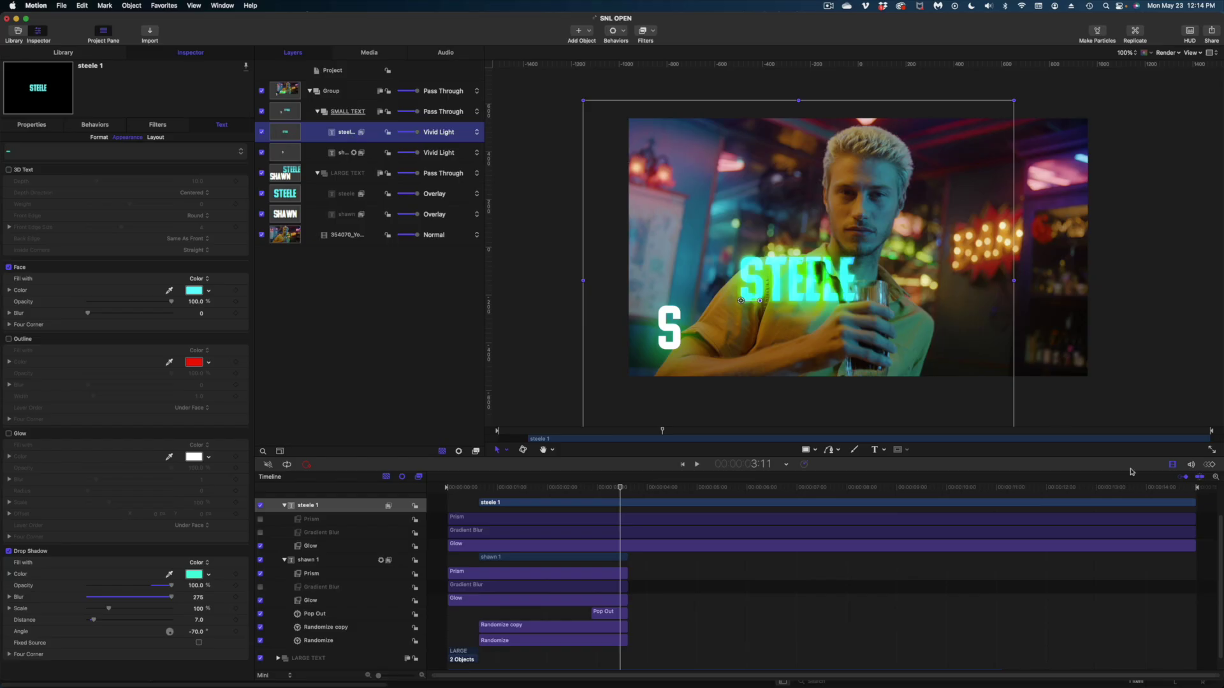
drag(1196, 506, 620, 528)
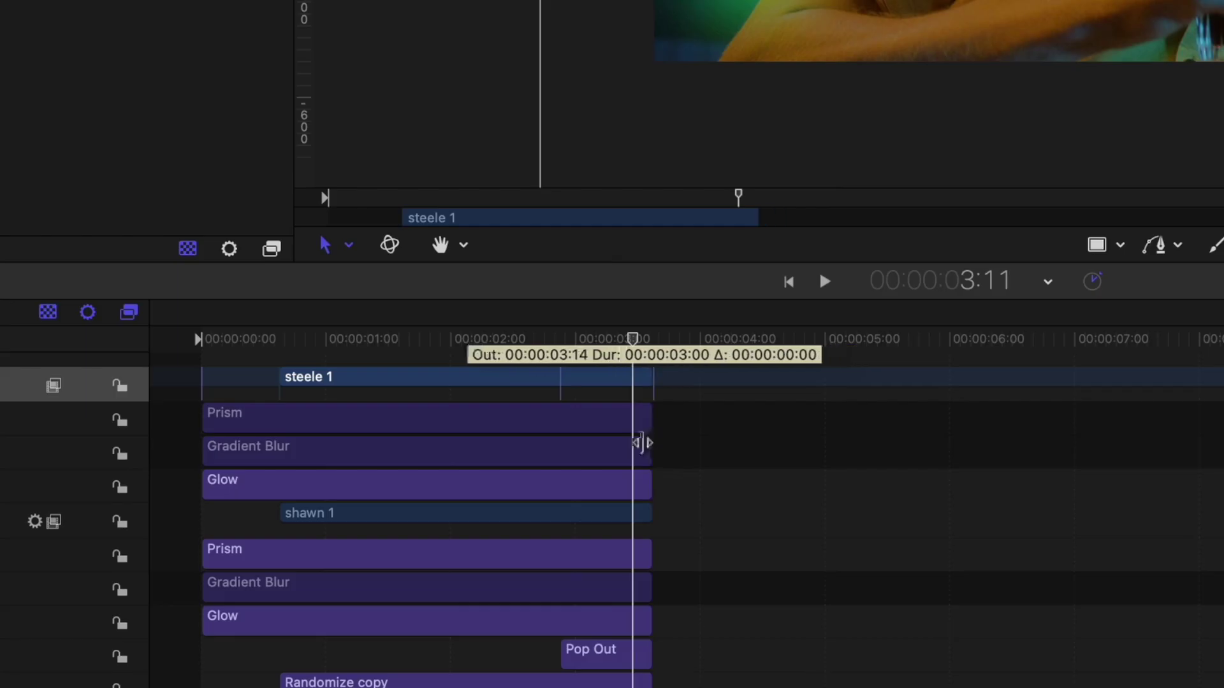
drag(640, 442, 630, 442)
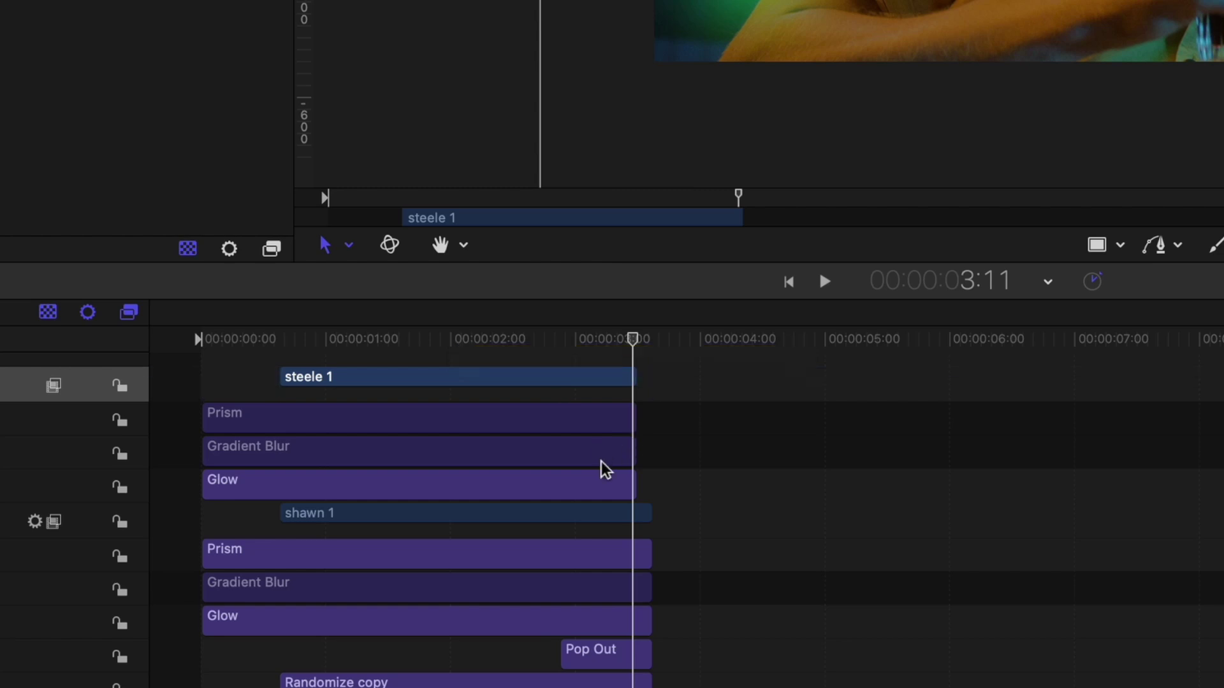
- Copy shawn 1's Pop Out behaviour onto steele 1 and start it at 2:14
click(602, 663)
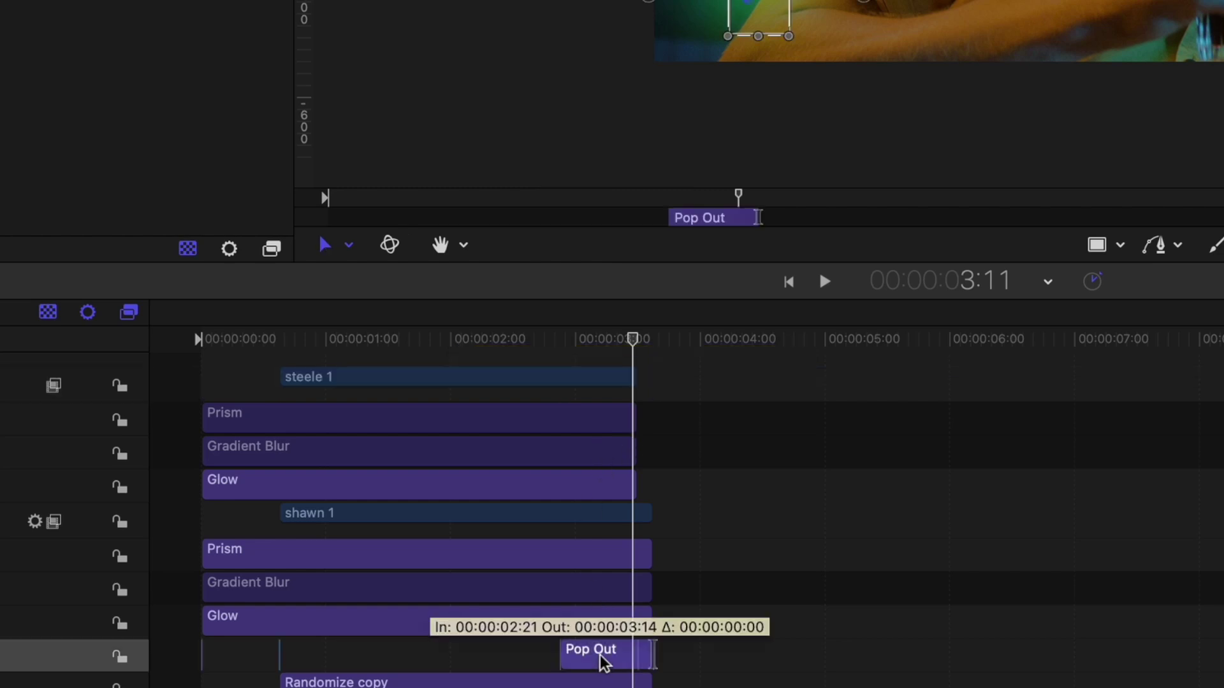
right_click(621, 668)
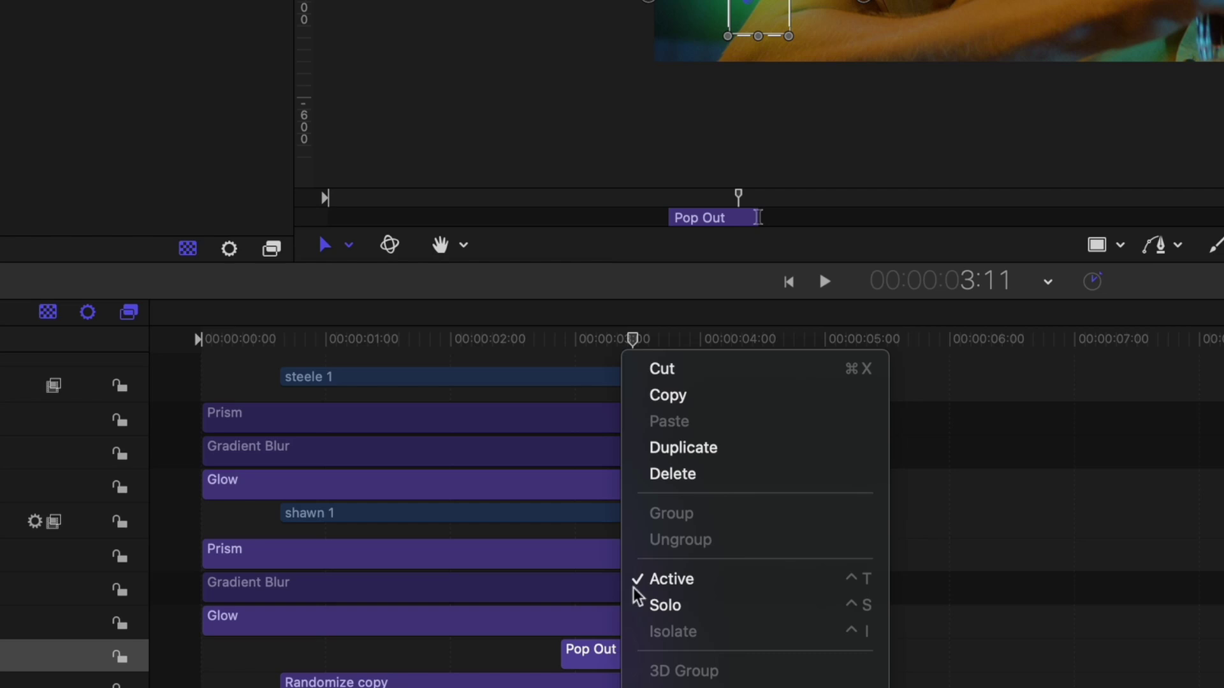
click(688, 396)
click(603, 377)
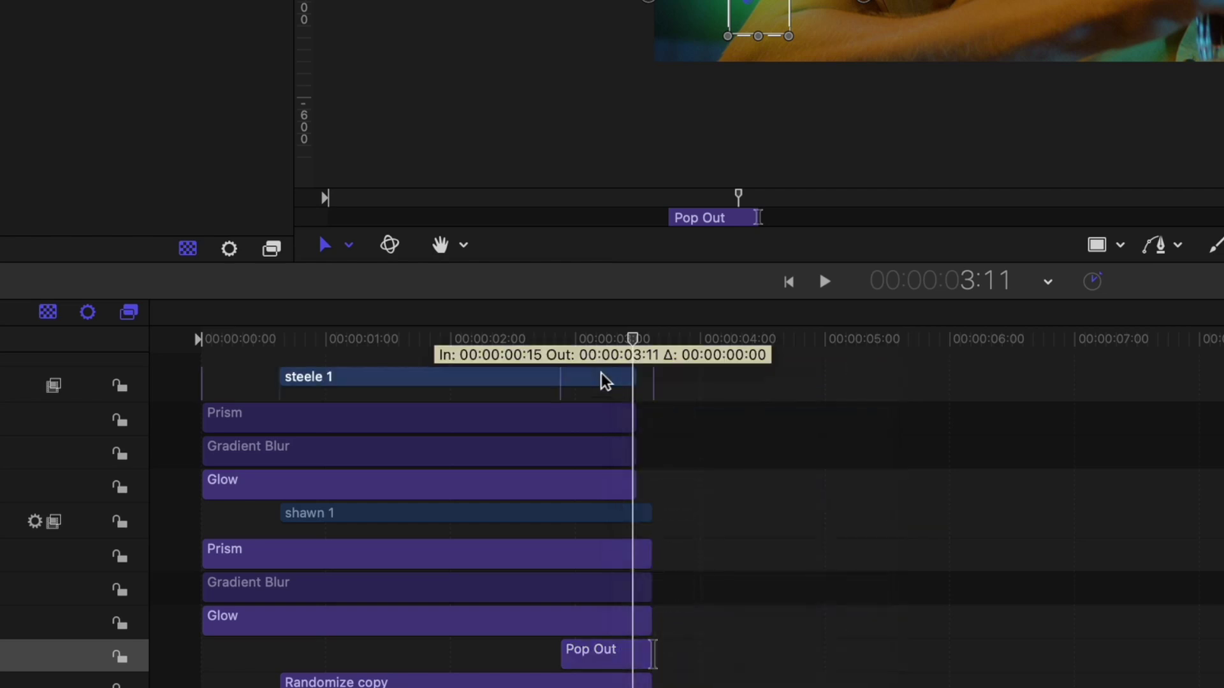
right_click(596, 384)
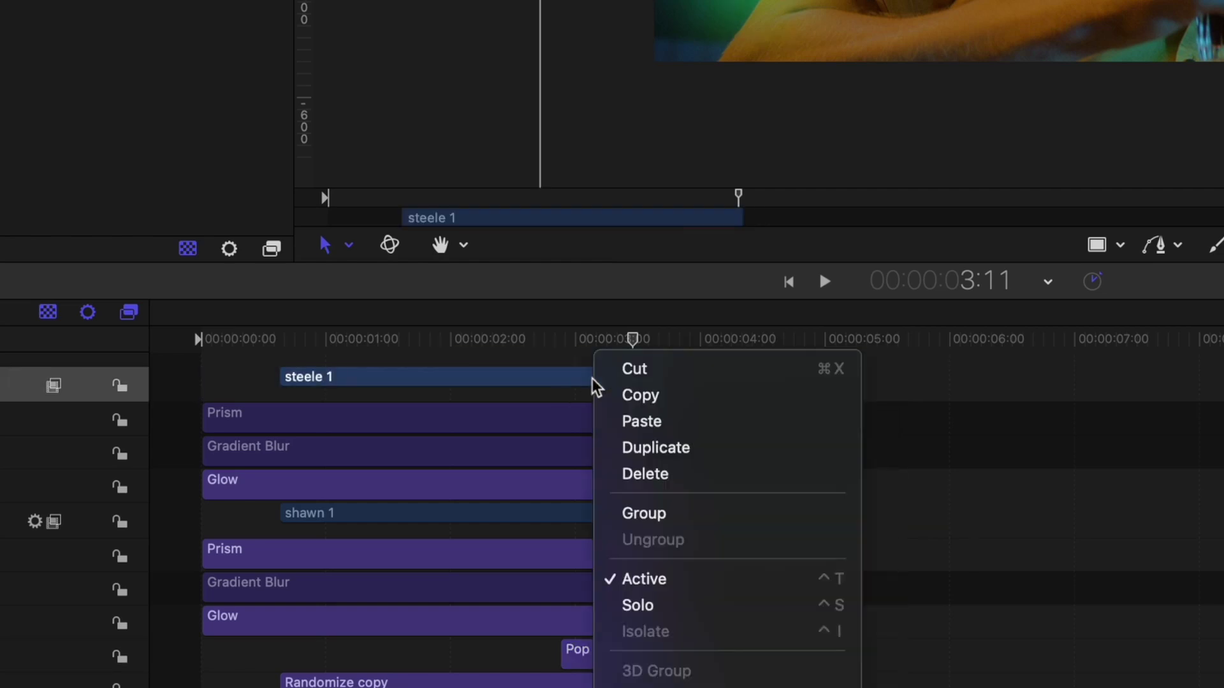
click(637, 421)
drag(320, 515, 576, 511)
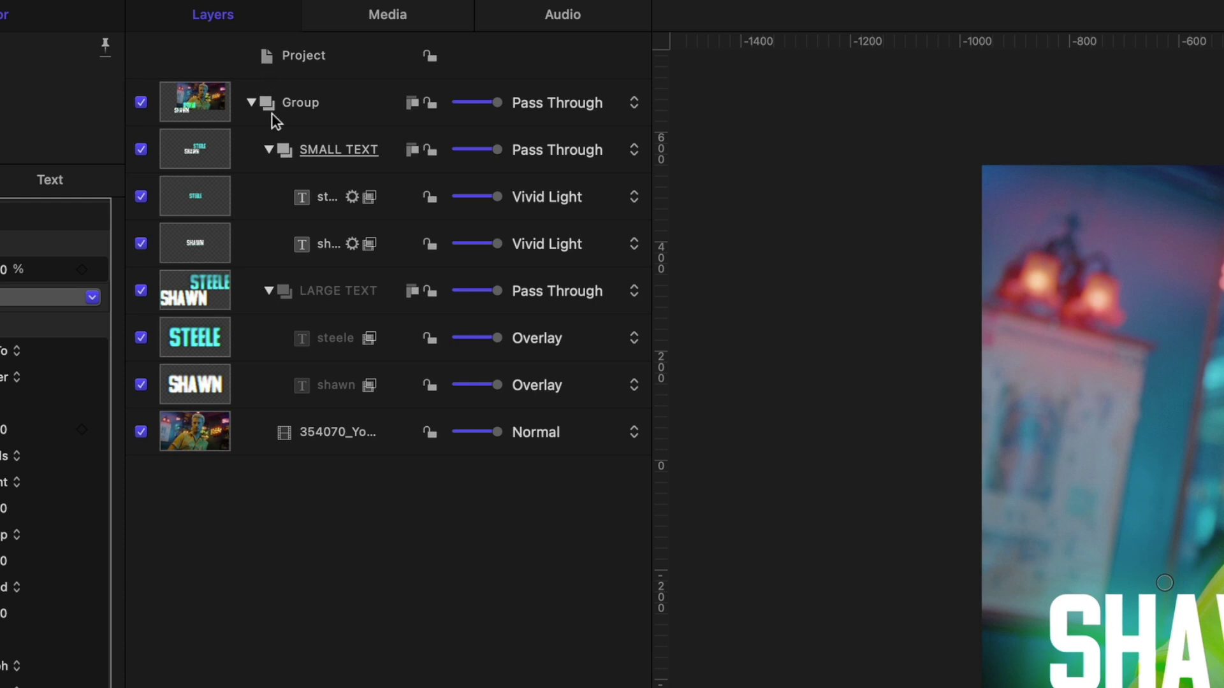
- Collapse SMALL TEXT and LARGE TEXT and nest both in a new group named Group
click(267, 150)
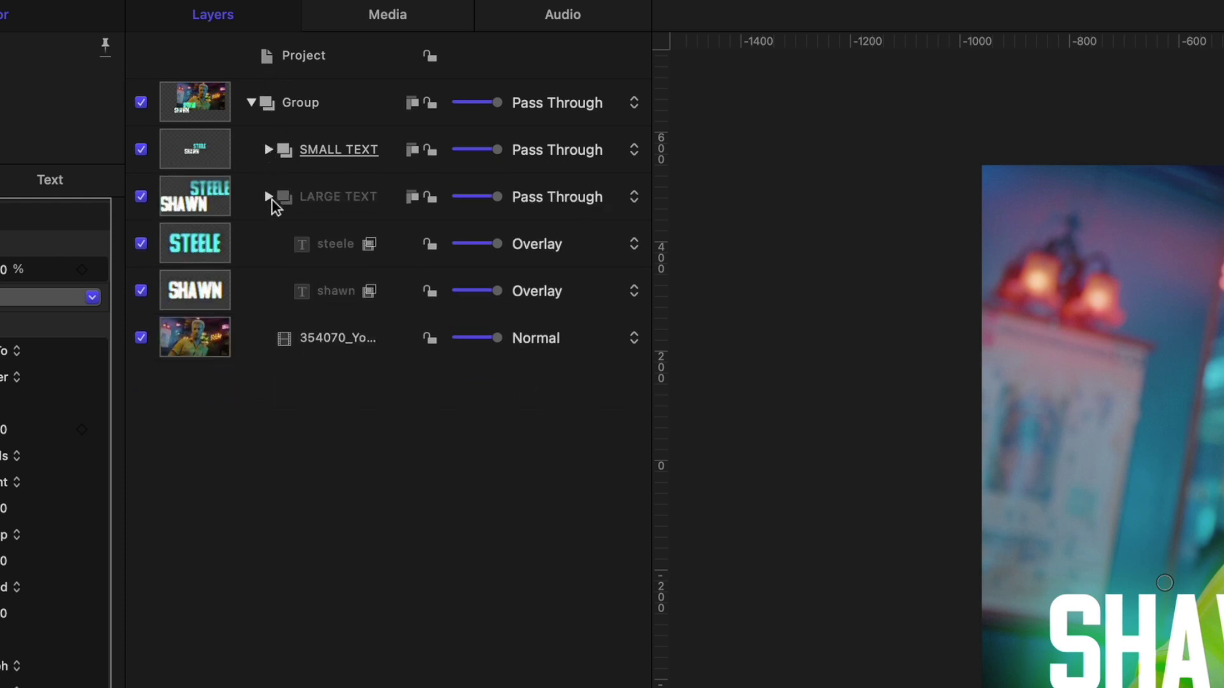
click(269, 197)
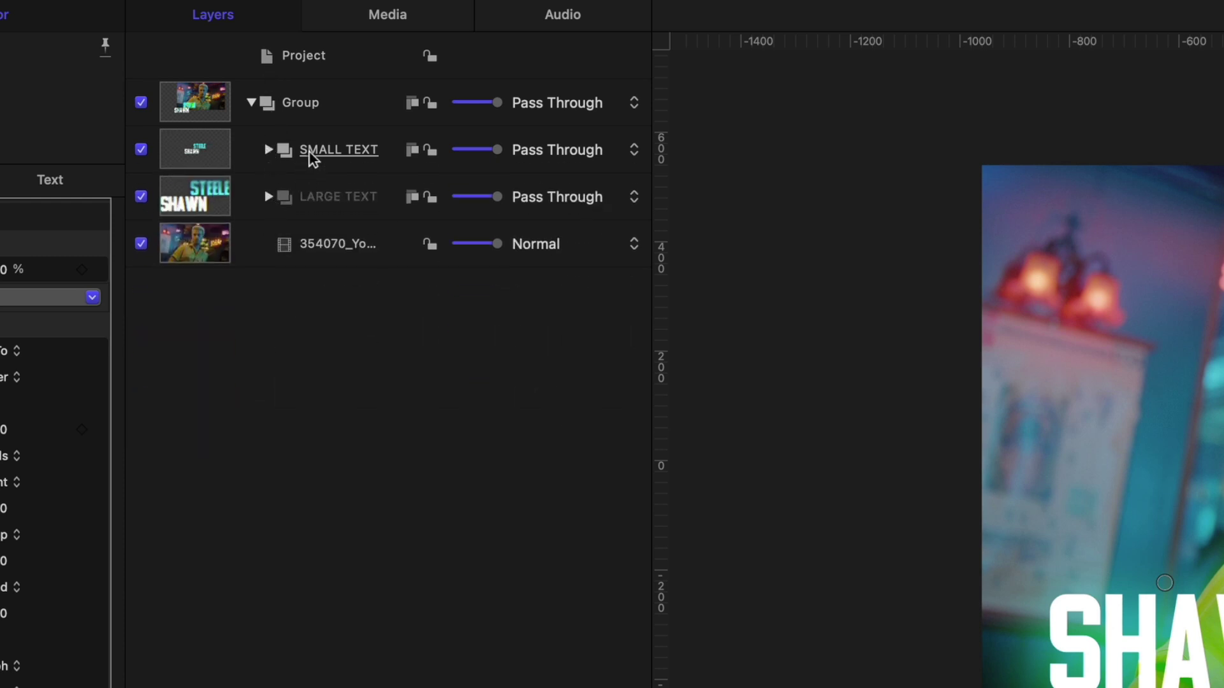
click(311, 149)
shift+click(318, 194)
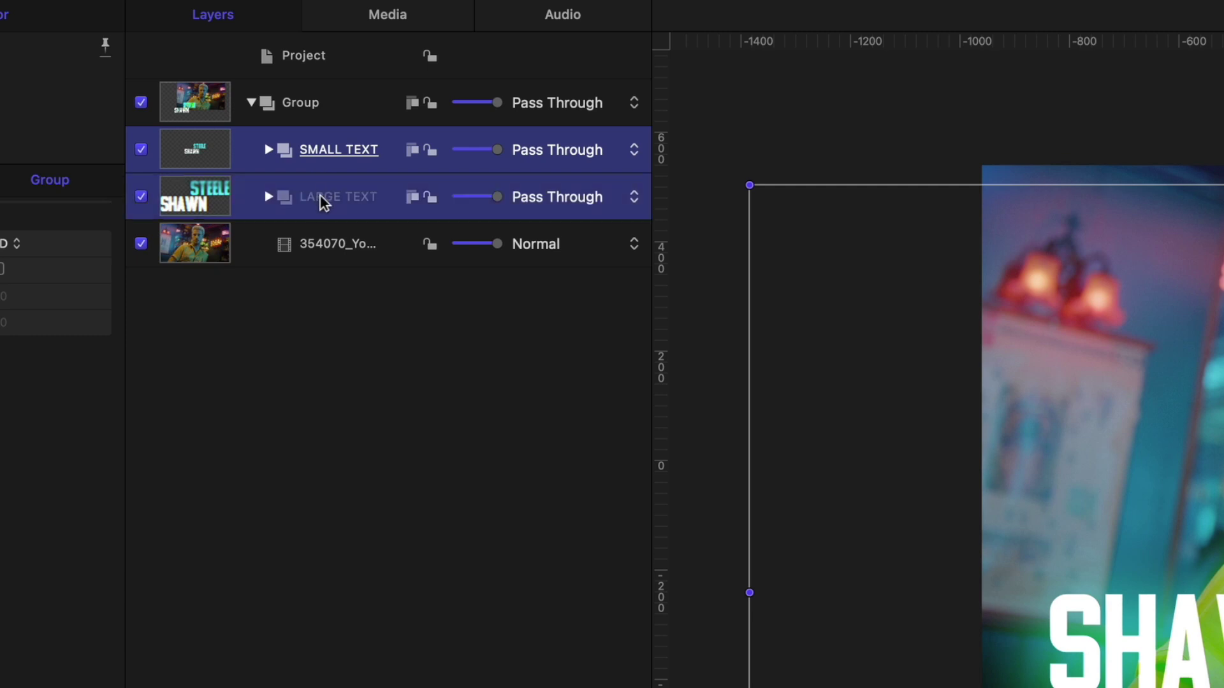
right_click(321, 196)
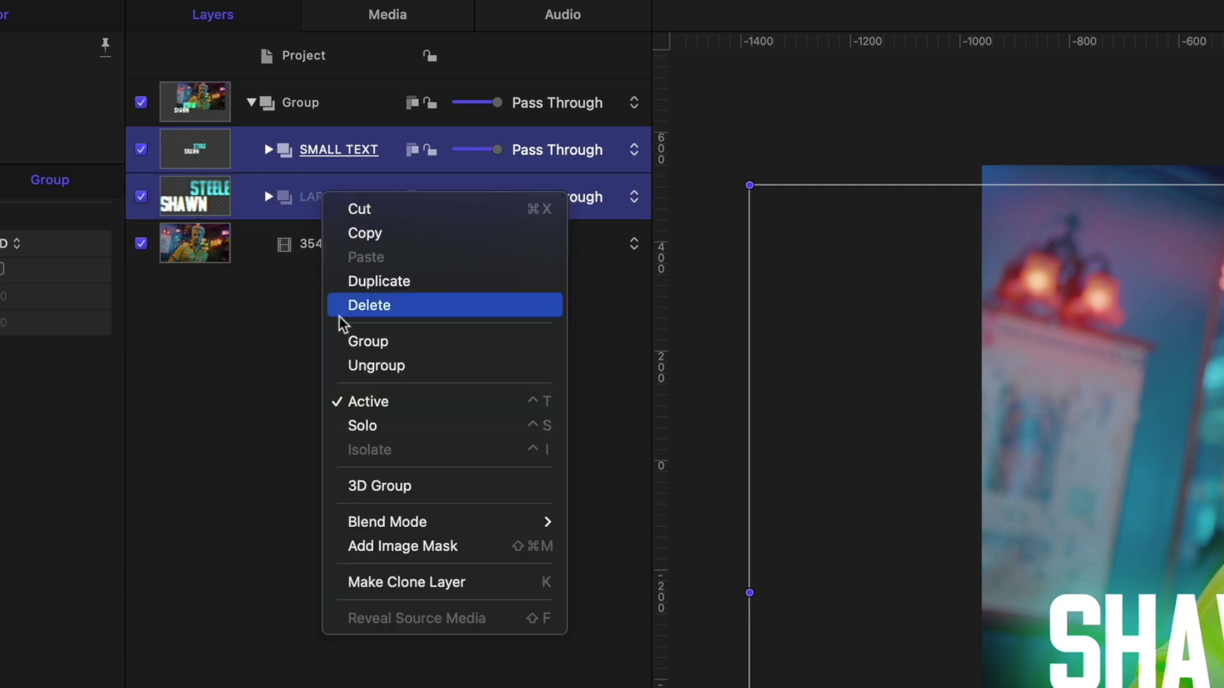
click(338, 341)
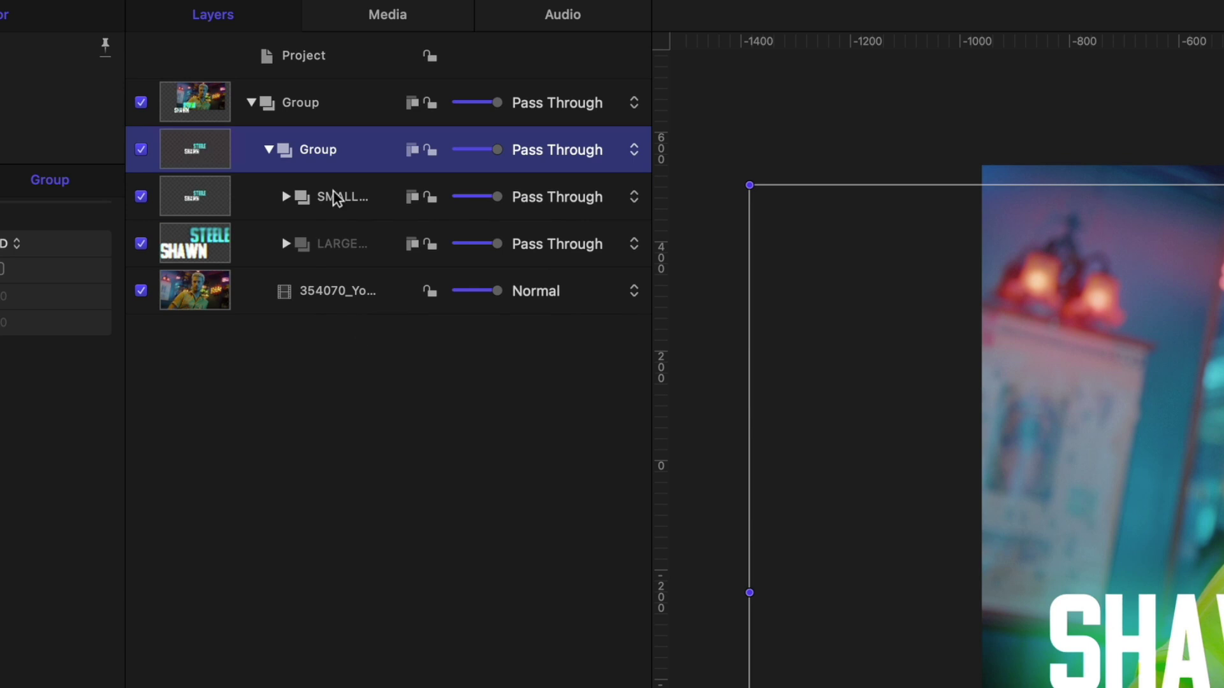
double_click(356, 152)
click(262, 168)
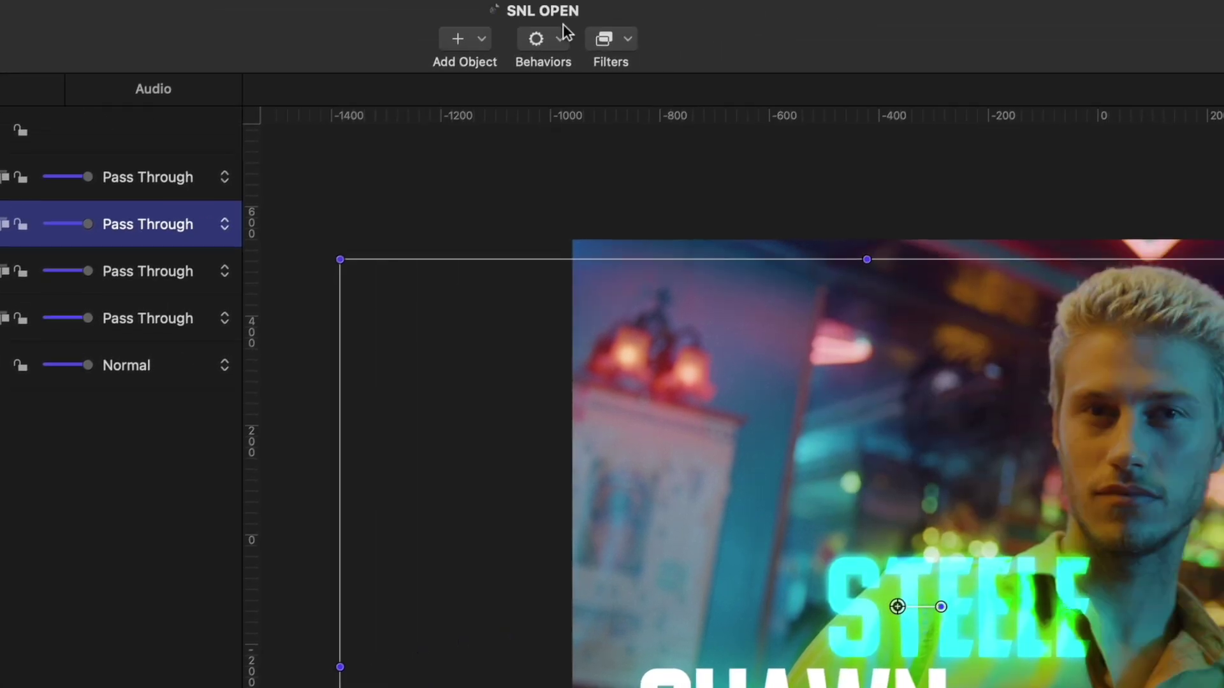
click(558, 35)
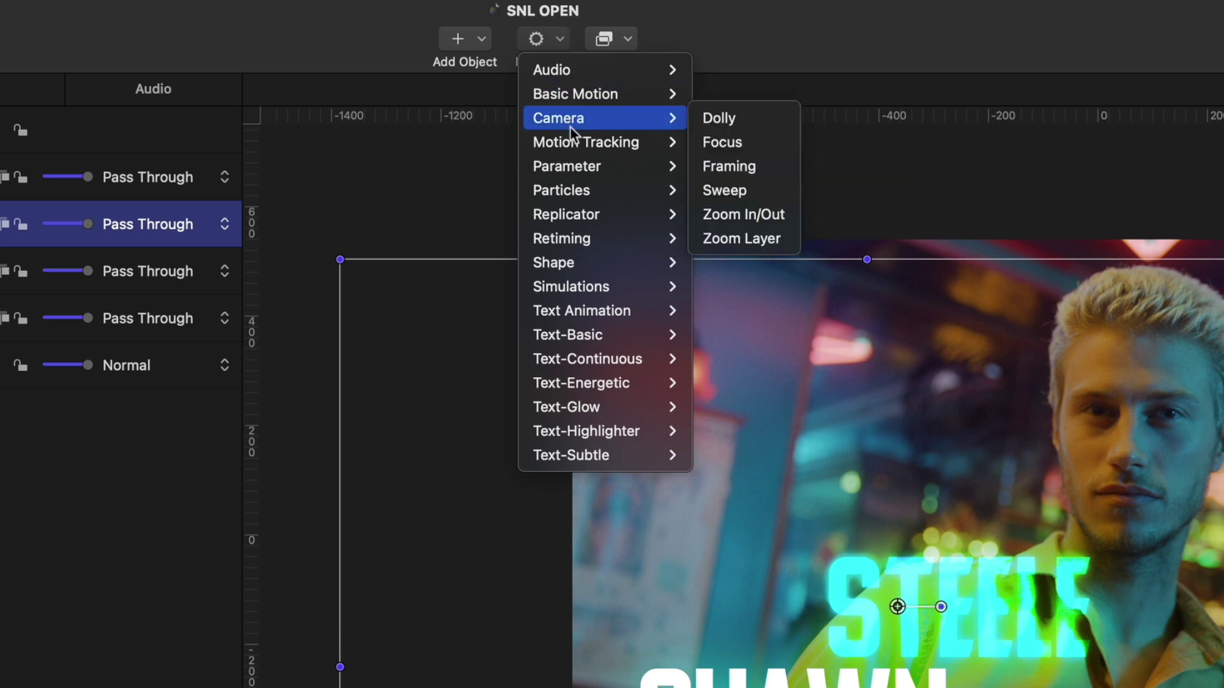
mouse_move(569, 146)
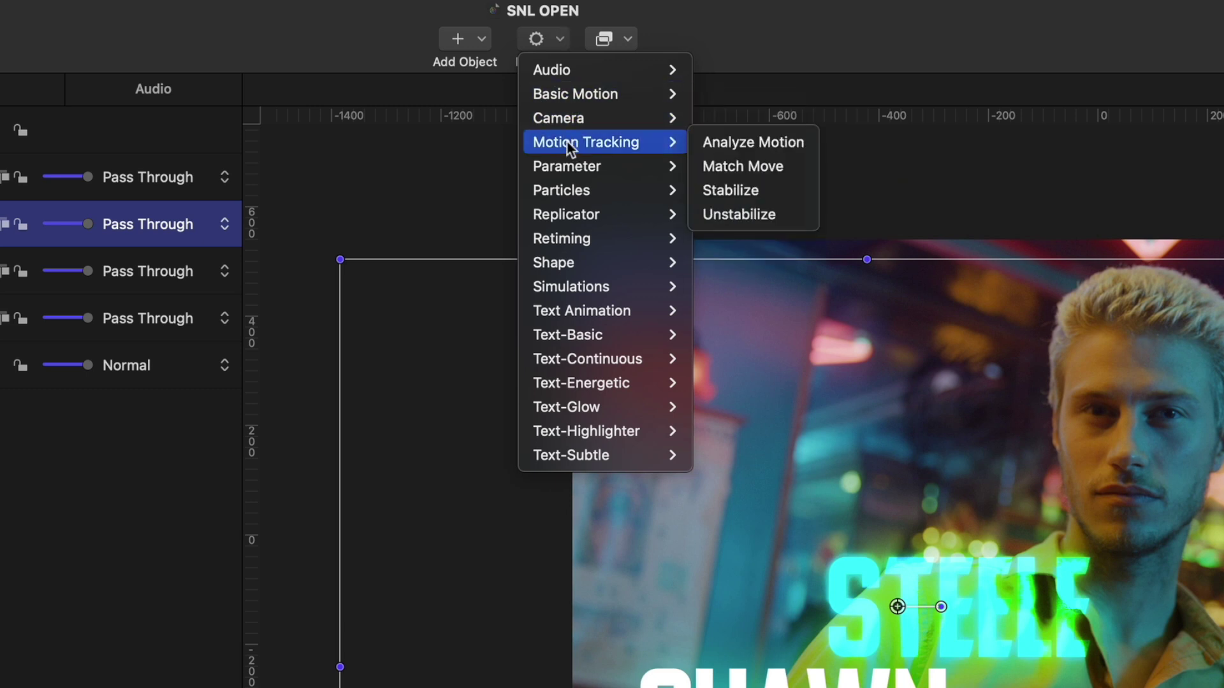
- Add a Match Move behaviour to the group and reshape its tracker into a small oval
click(716, 163)
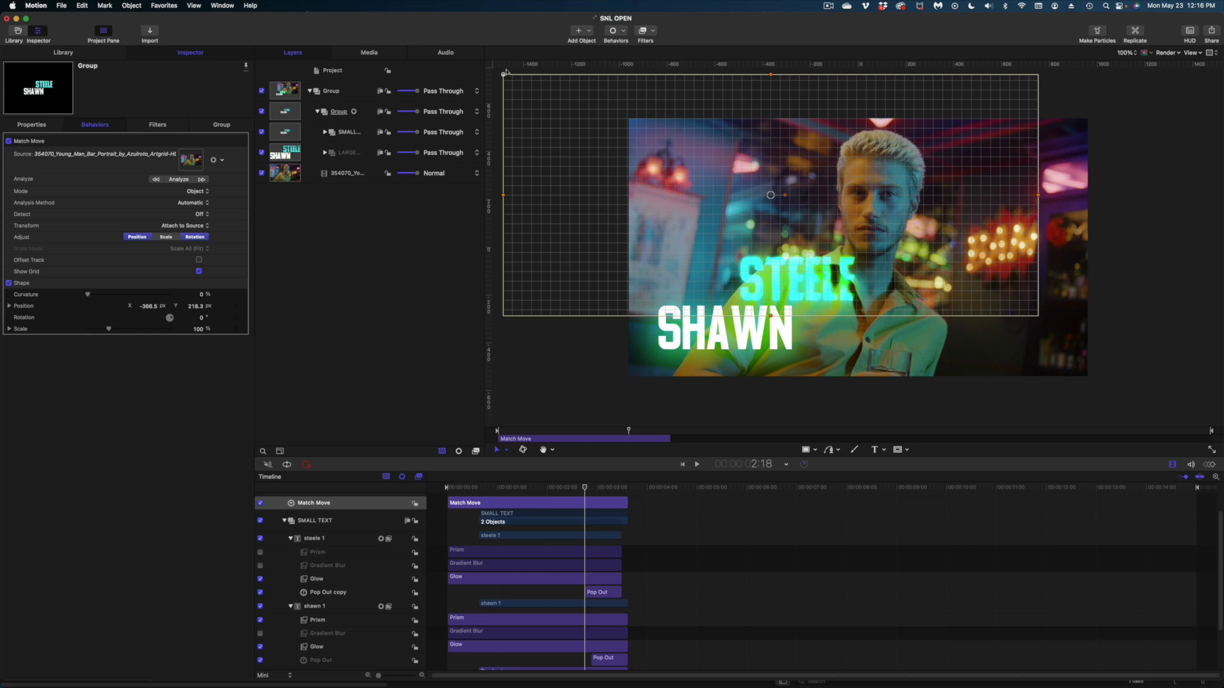
drag(504, 75, 700, 146)
drag(503, 196, 687, 195)
drag(465, 46, 465, 217)
drag(319, 255, 411, 258)
- Place the tracking oval on the man's face, analyse the clip, and play back the result
drag(466, 296, 640, 294)
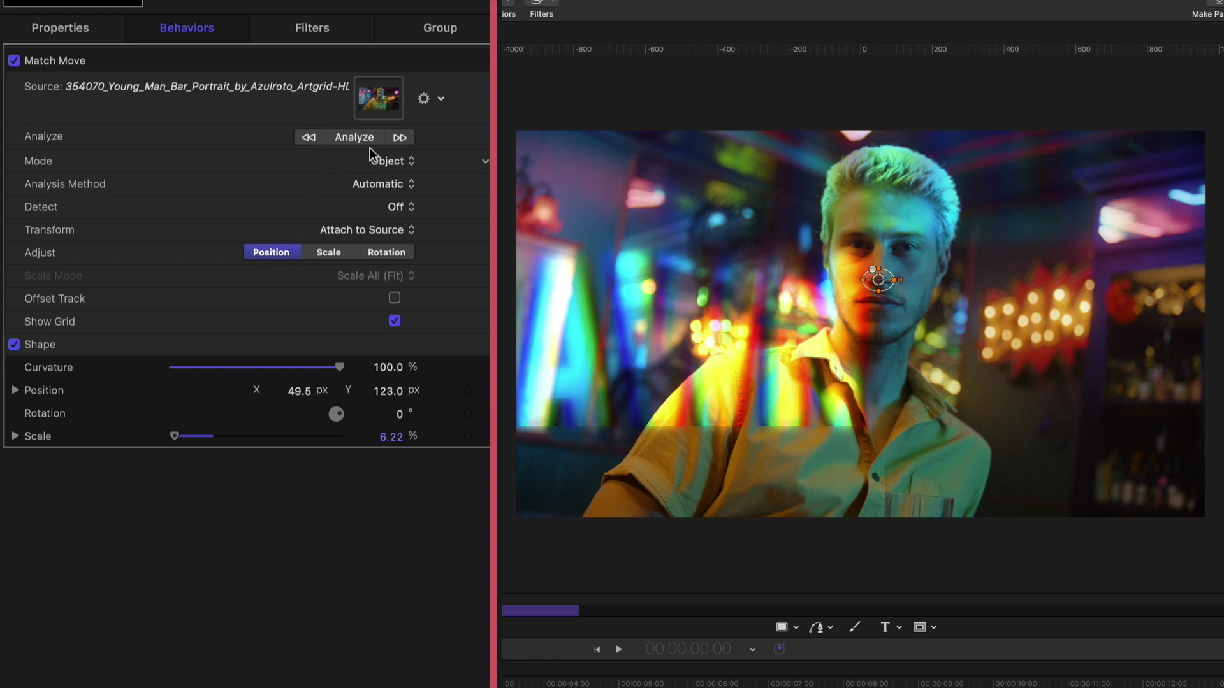
click(400, 139)
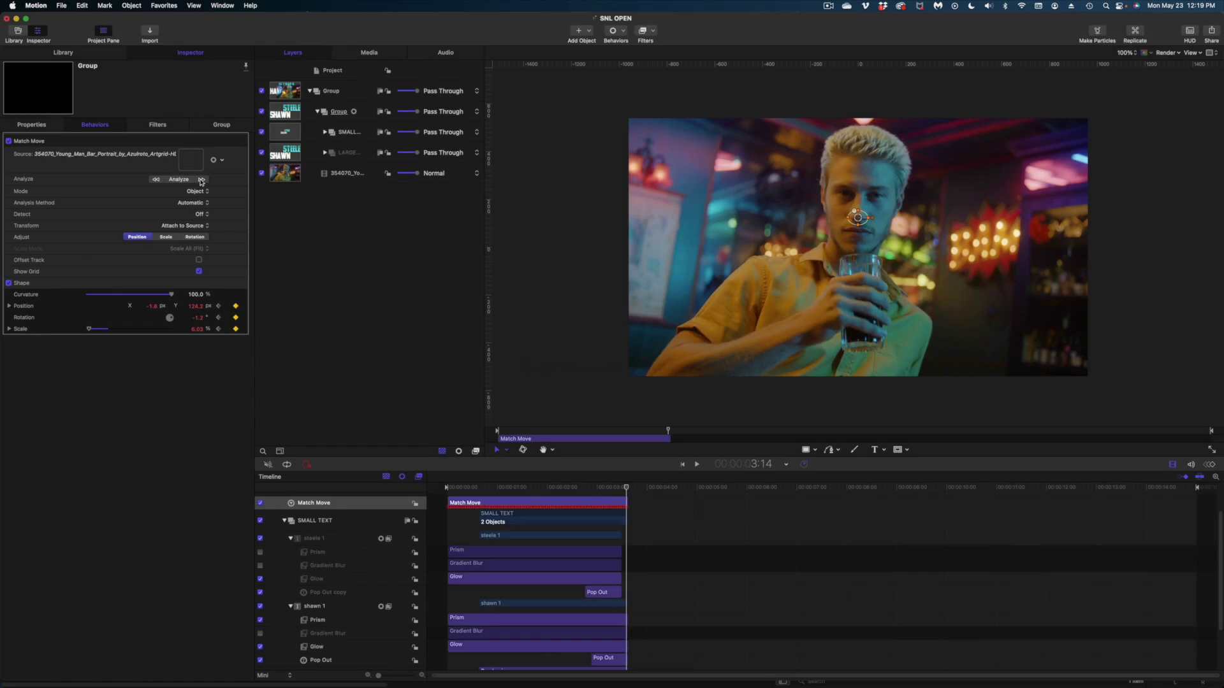
key(space)
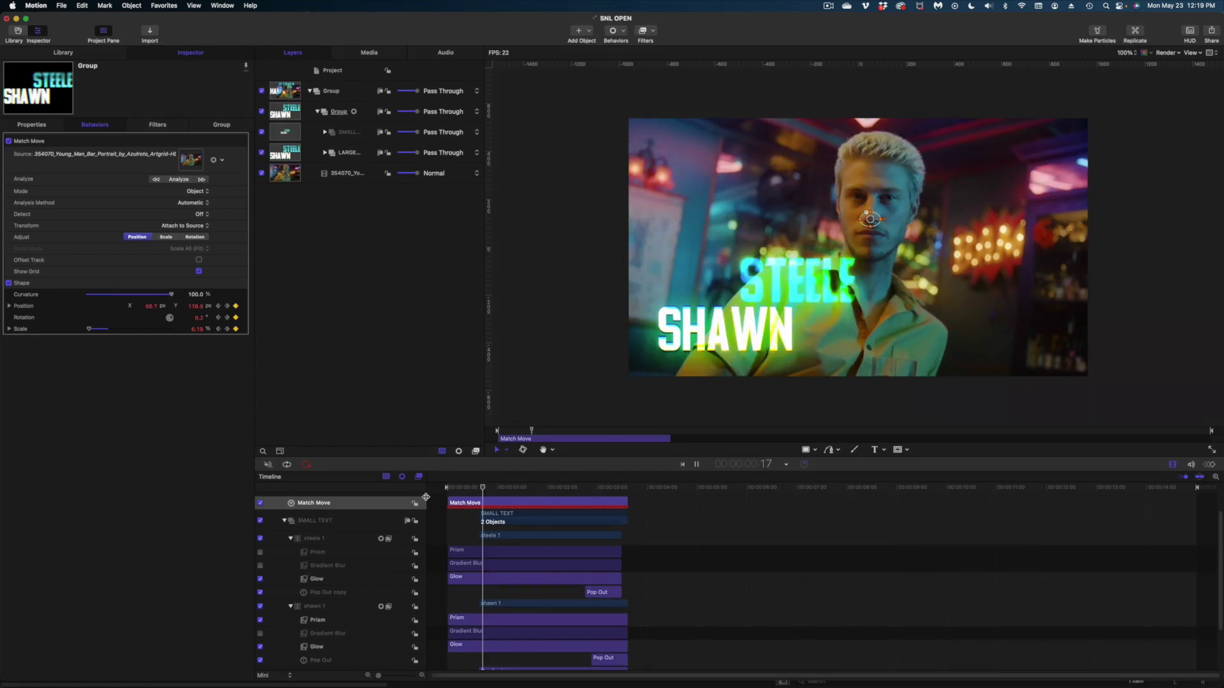